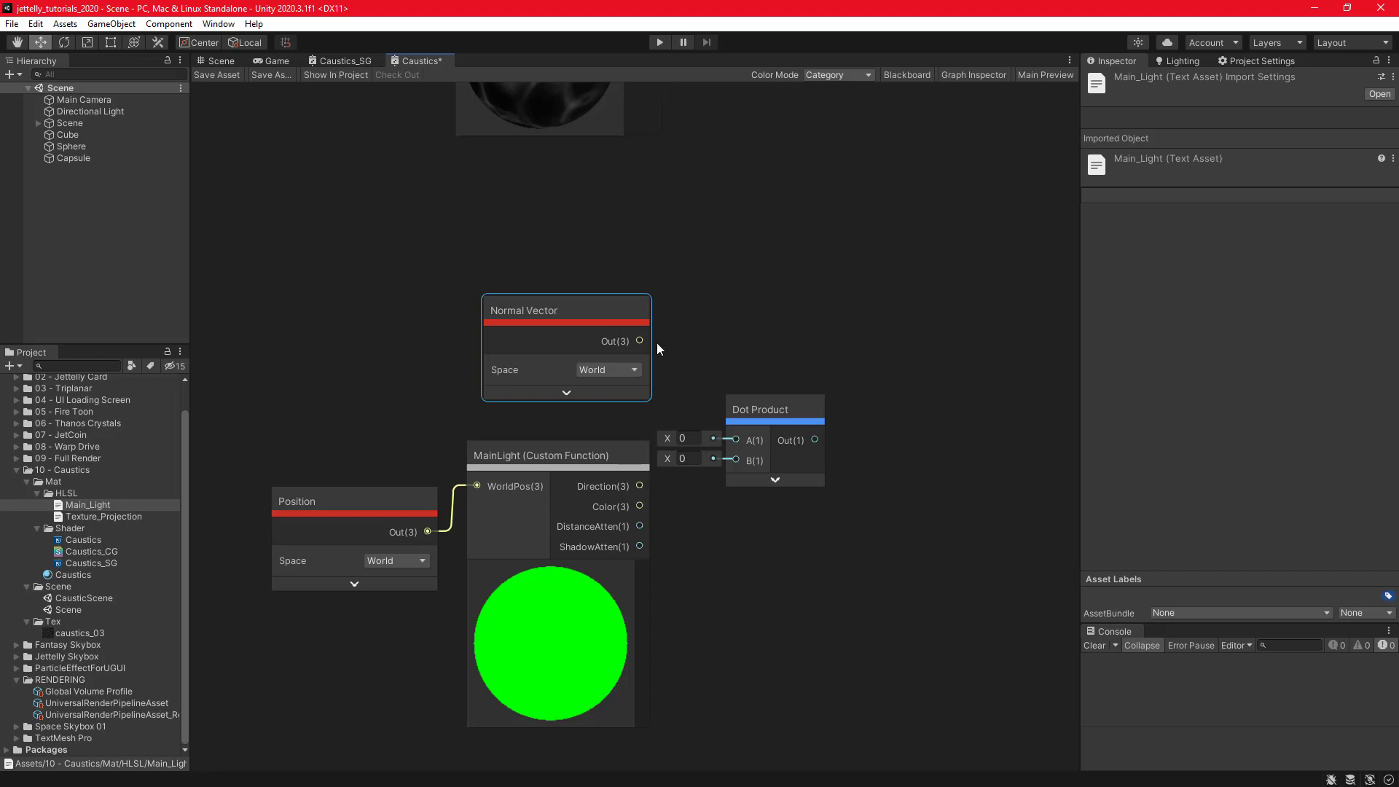
# Connect Normal Vector to input A and MainLight's Direction to input B of Dot Product, moving the node closer to its sources.
pyautogui.moveTo(639, 340); pyautogui.dragTo(735, 440)
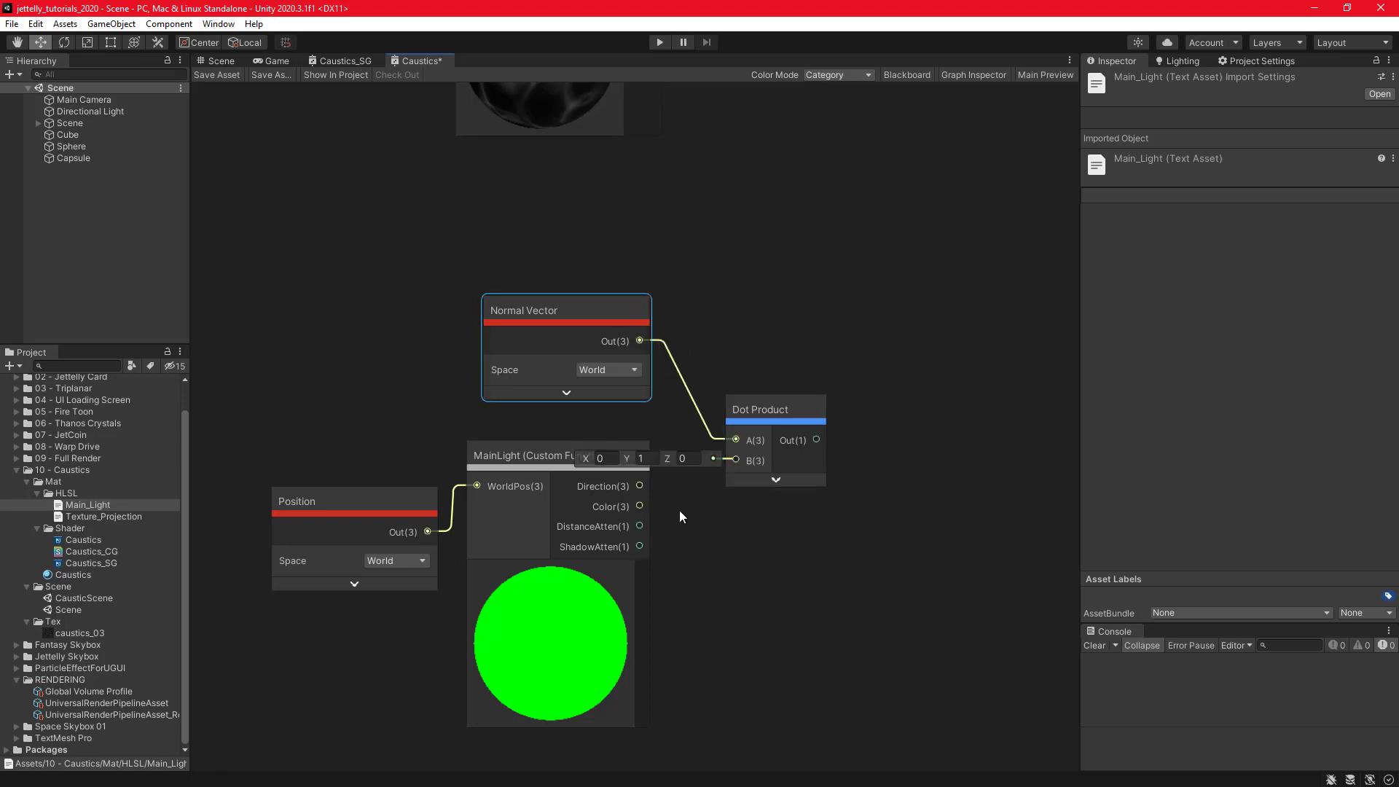
pyautogui.moveTo(640, 486); pyautogui.dragTo(735, 459)
pyautogui.moveTo(772, 409); pyautogui.dragTo(730, 381)
# Add a Clamp node, feed the Dot Product output into its In port, move it above Dot Product and collapse its preview.
pyautogui.click(833, 382)
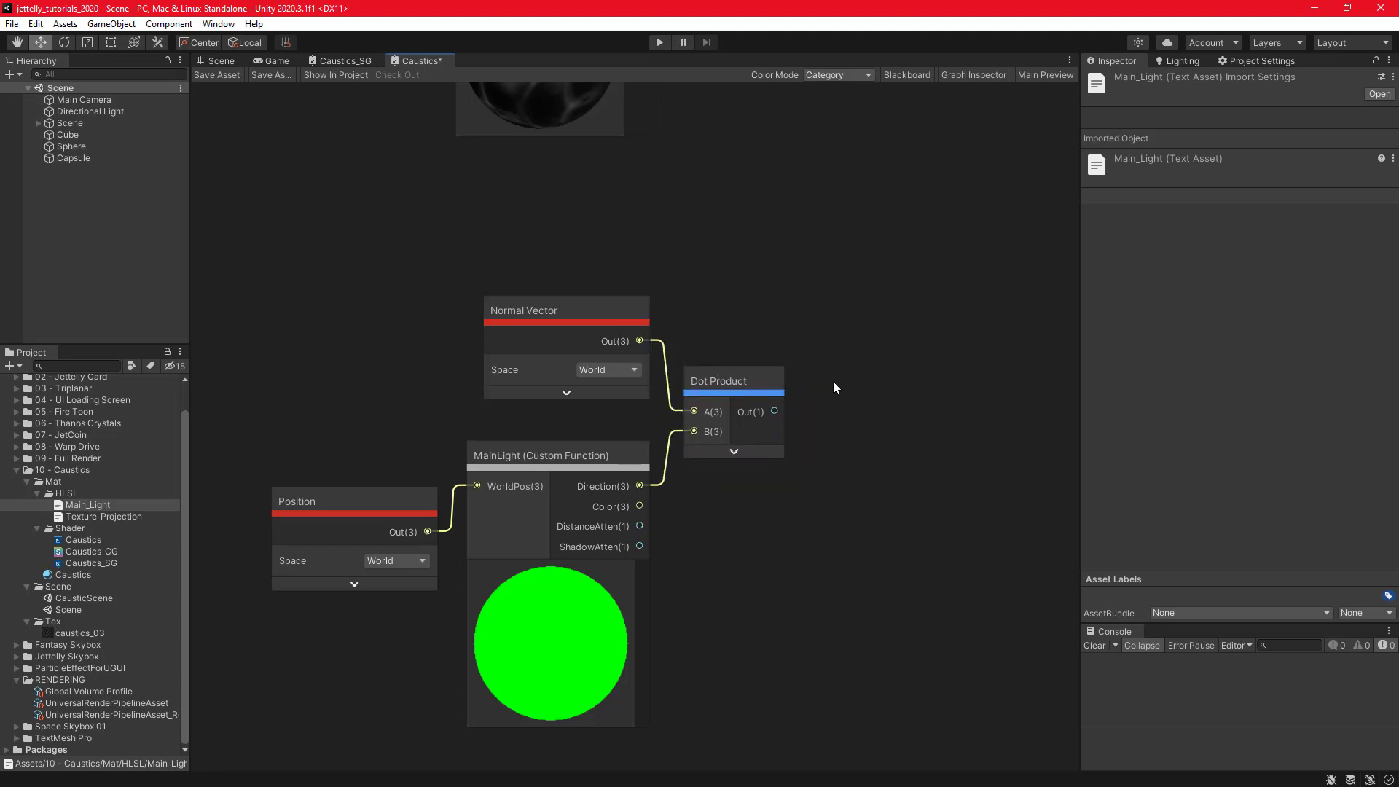
pyautogui.press('space')
pyautogui.write('clamp')
pyautogui.press('Return')
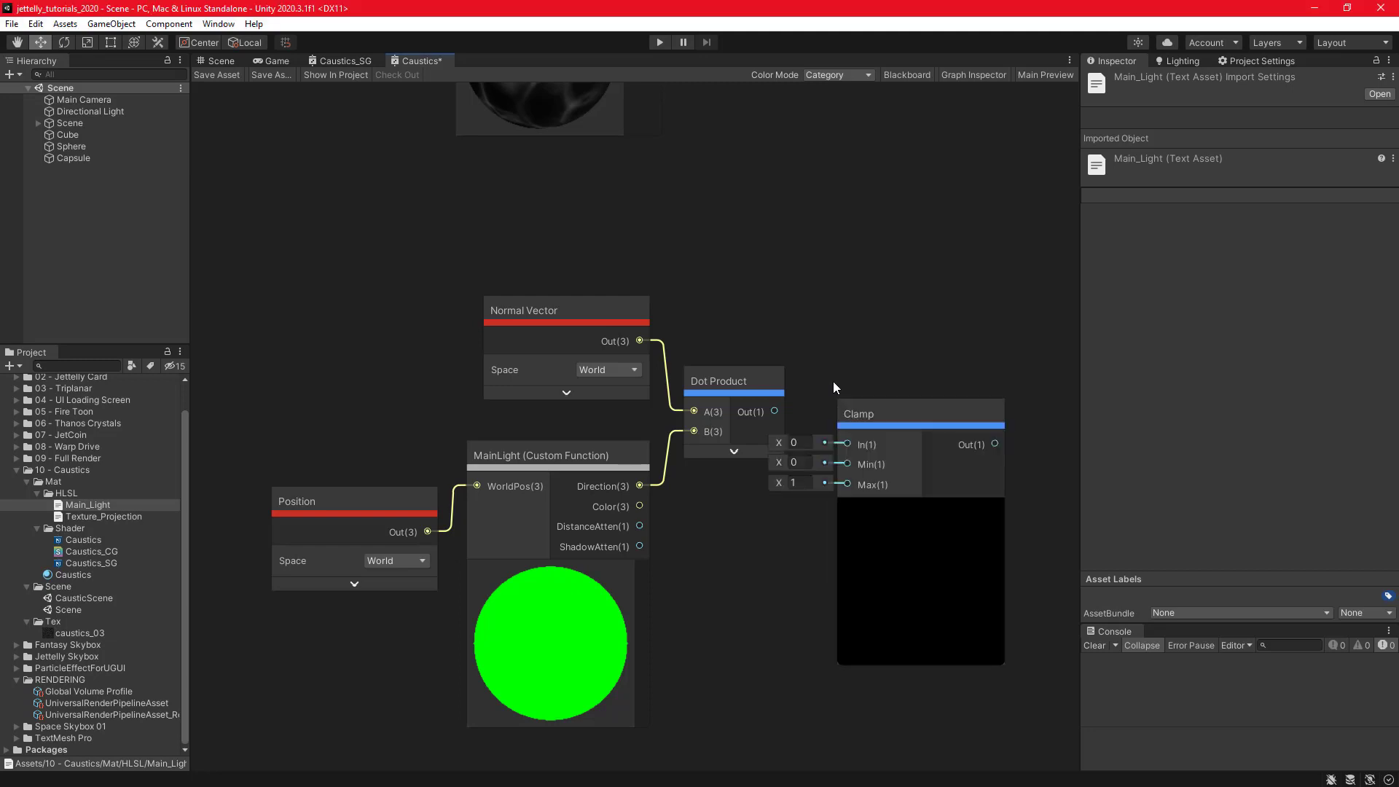
pyautogui.moveTo(775, 411); pyautogui.dragTo(846, 445)
pyautogui.moveTo(915, 416); pyautogui.dragTo(861, 271)
pyautogui.click(896, 313)
pyautogui.click(879, 199)
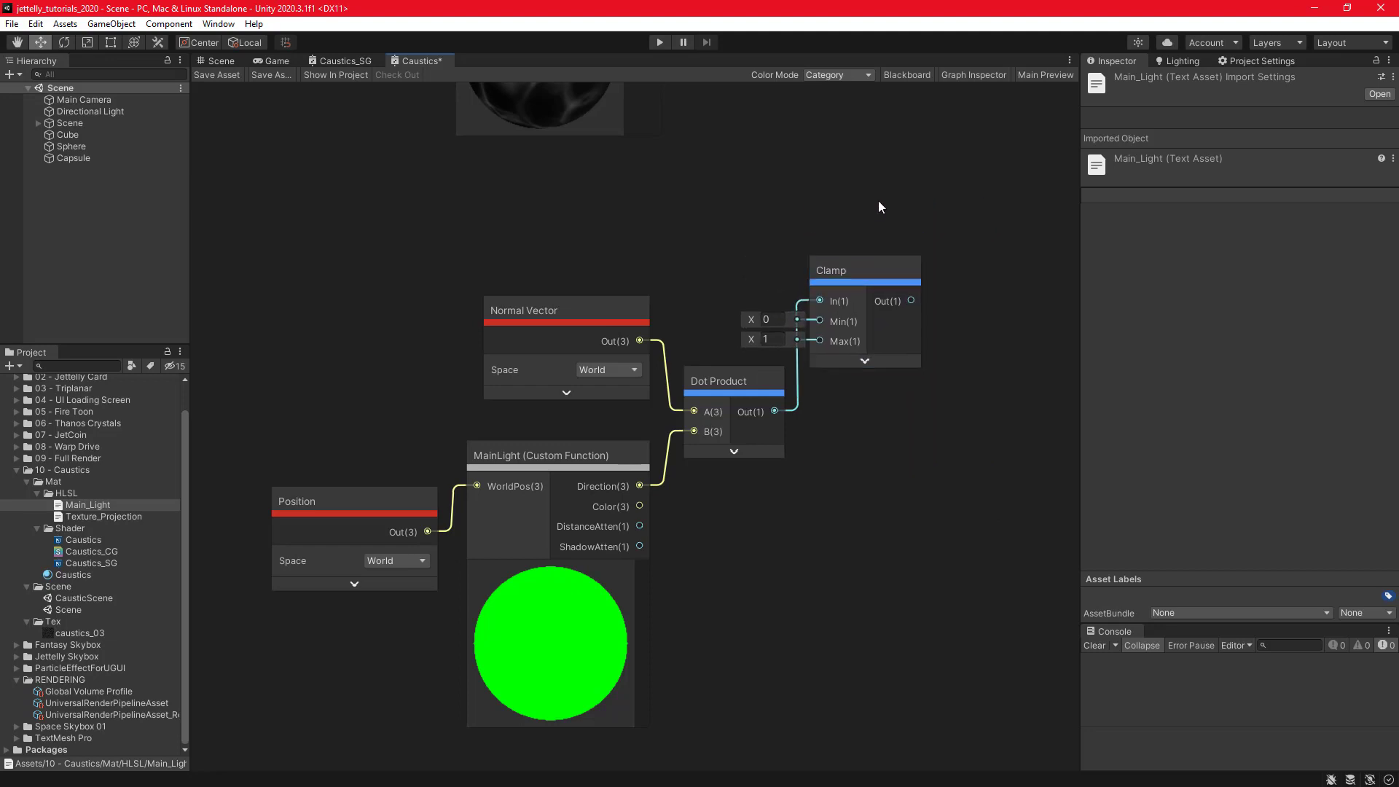
pyautogui.moveTo(871, 459); pyautogui.dragTo(791, 333, button='middle')
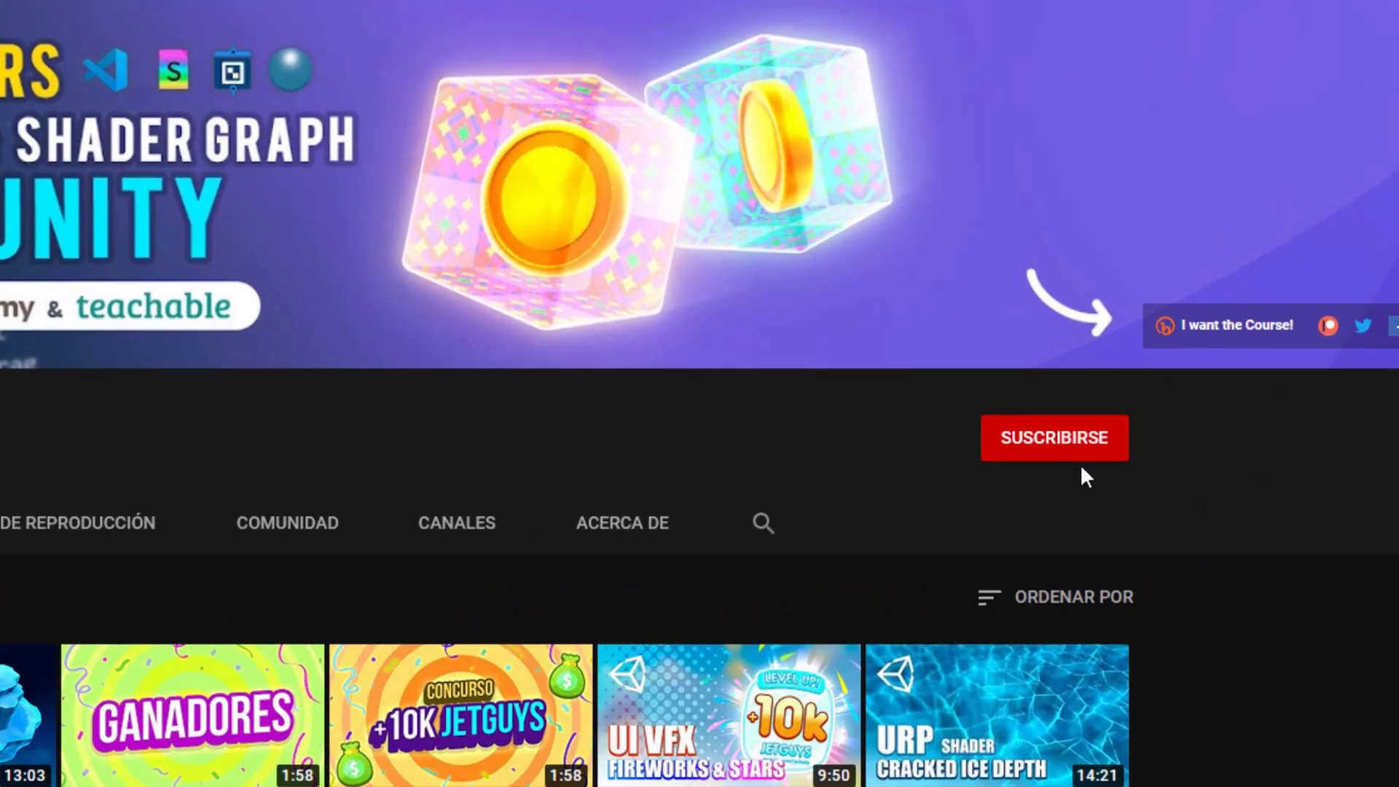
# Switch to YouTube, subscribe to the Jettelly channel and set its notifications to Todas.
pyautogui.click(1066, 447)
pyautogui.click(1107, 441)
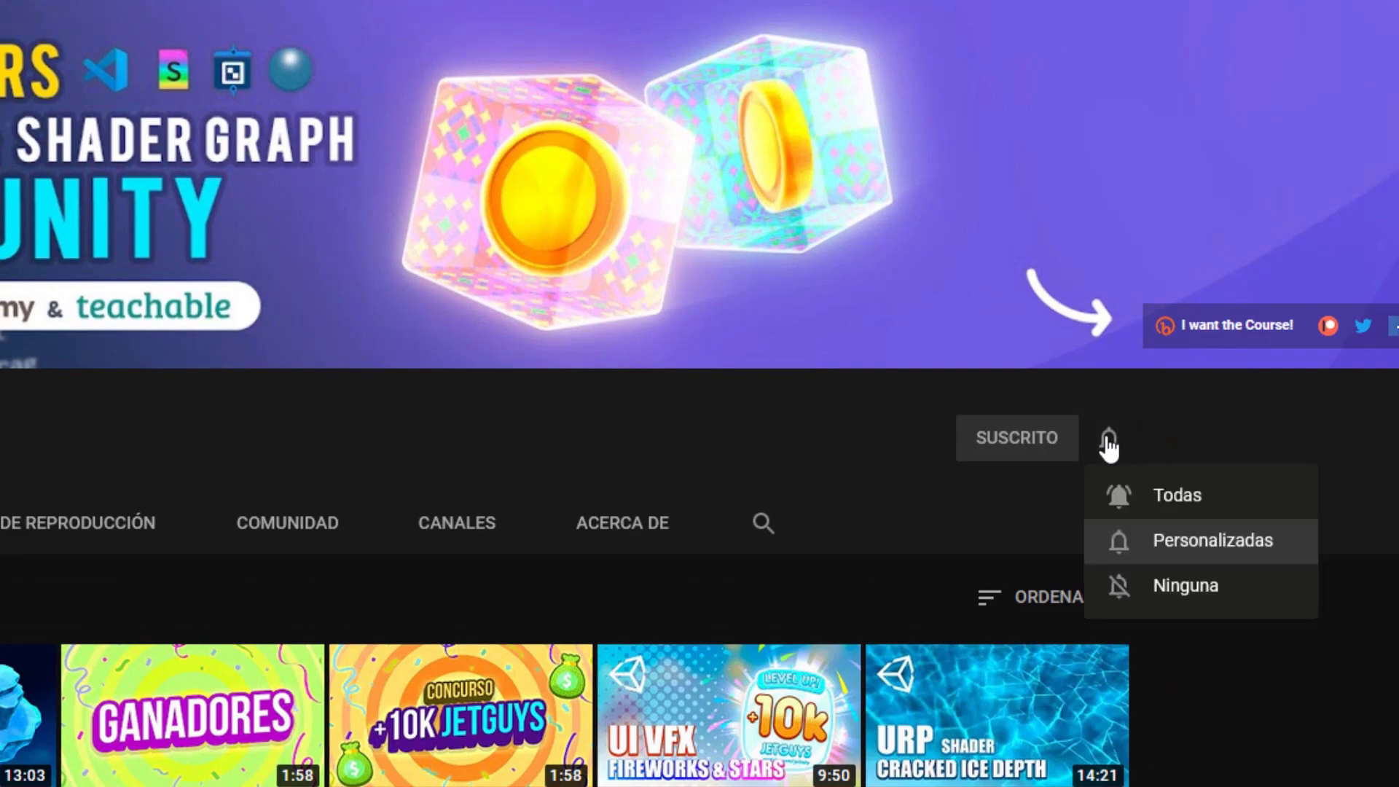
pyautogui.click(1146, 493)
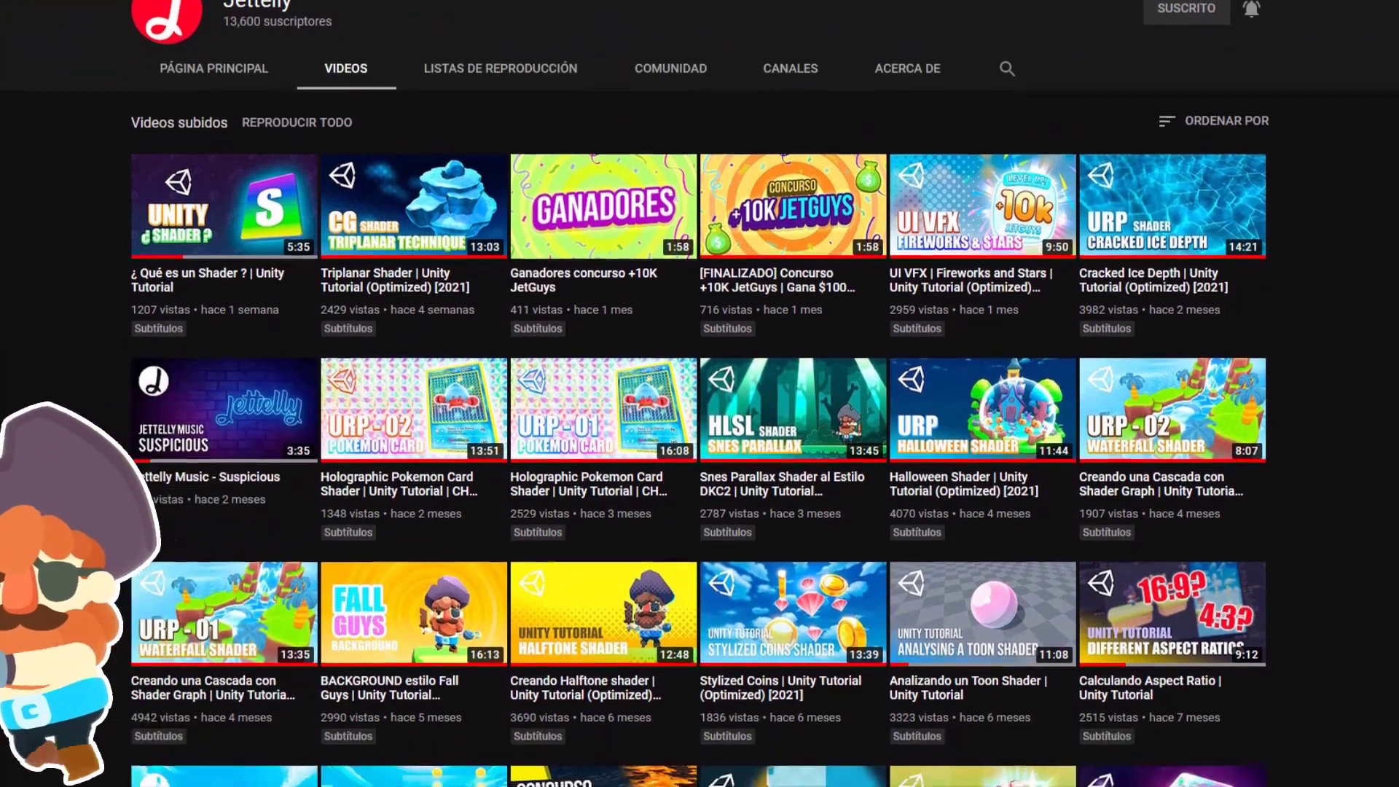
pyautogui.scroll(-4, 700, 437)
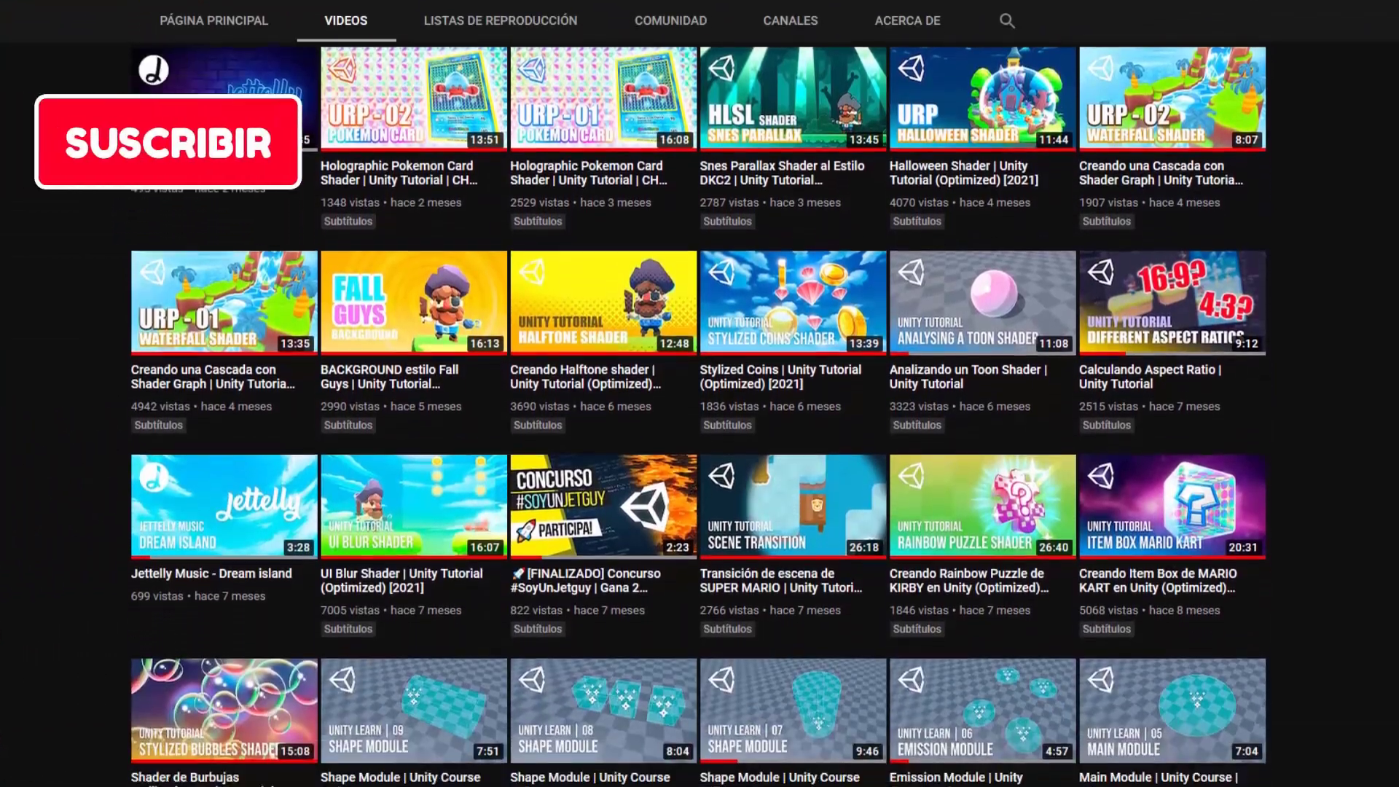
pyautogui.scroll(-4, 700, 437)
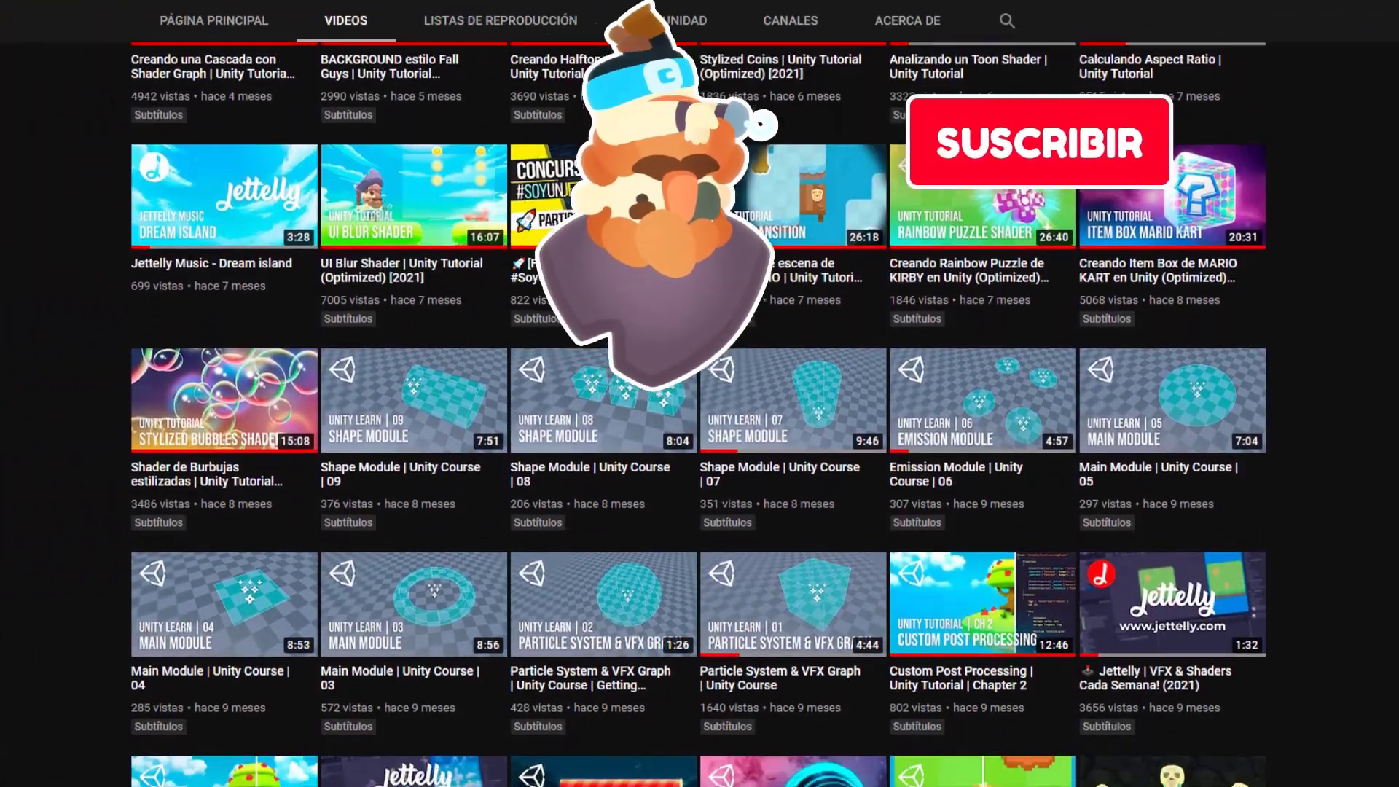
pyautogui.scroll(-5, 700, 394)
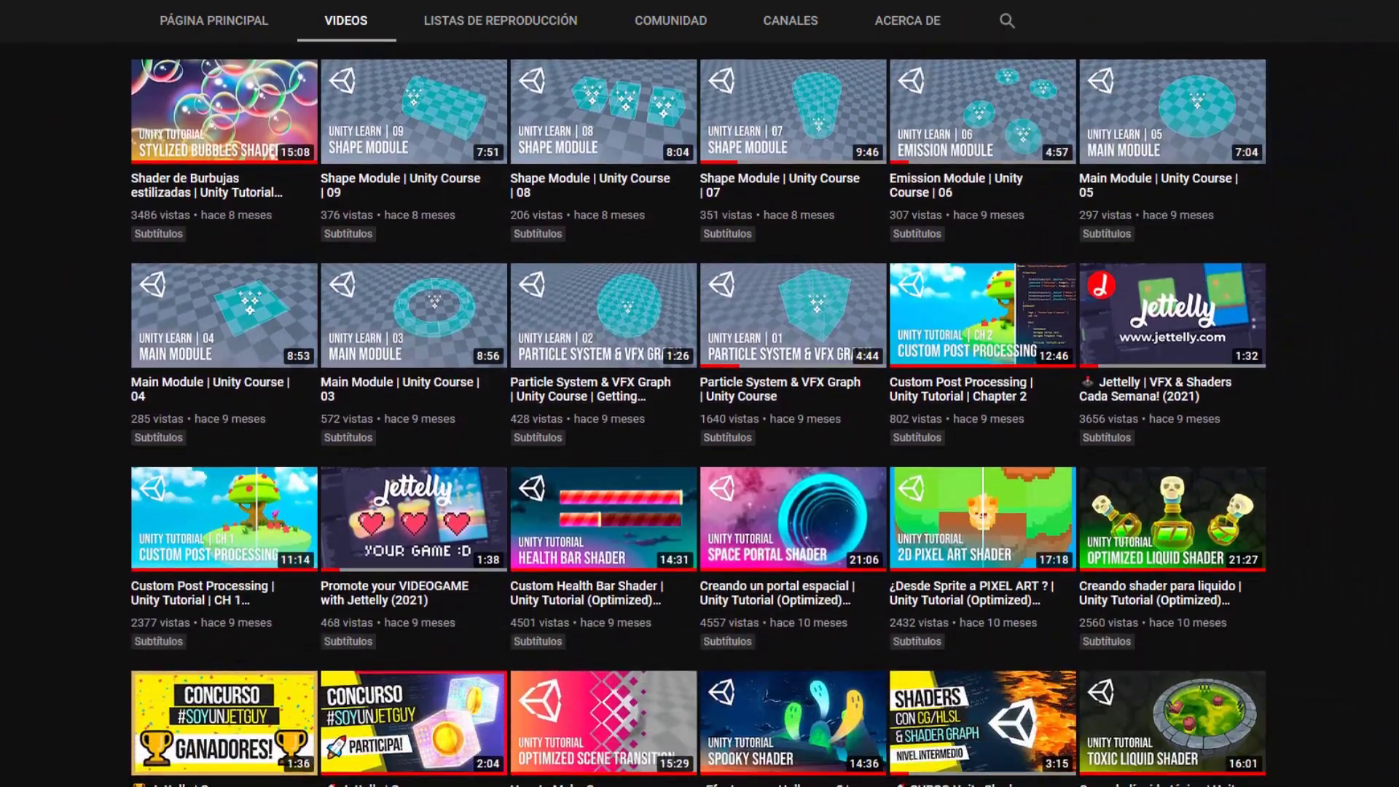
pyautogui.scroll(-3, 699, 394)
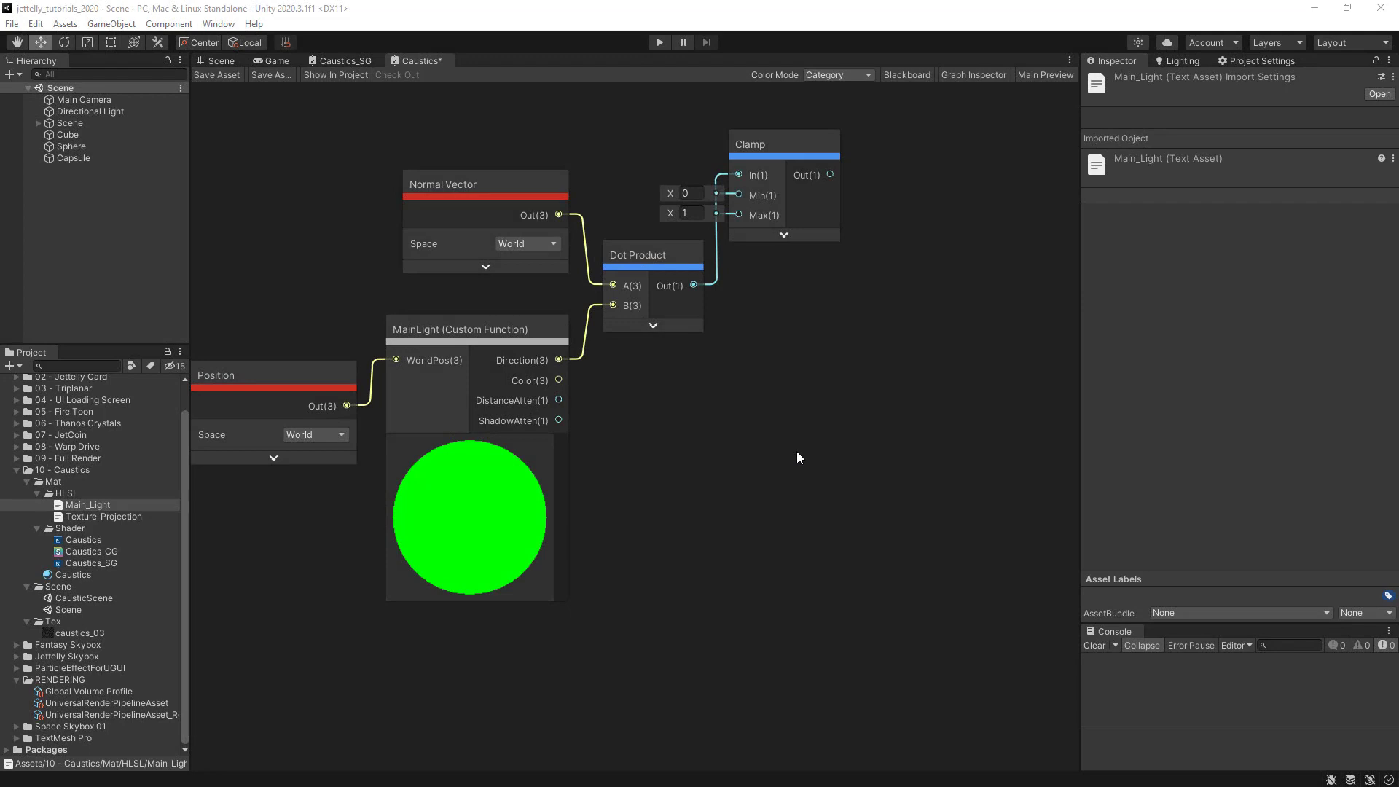
# Add a Multiply node with collapsed preview in the Caustics graph in Unity and connect MainLight's DistanceAtten to A and ShadowAtten to B.
pyautogui.press('space')
pyautogui.write('multiply')
pyautogui.press('Return')
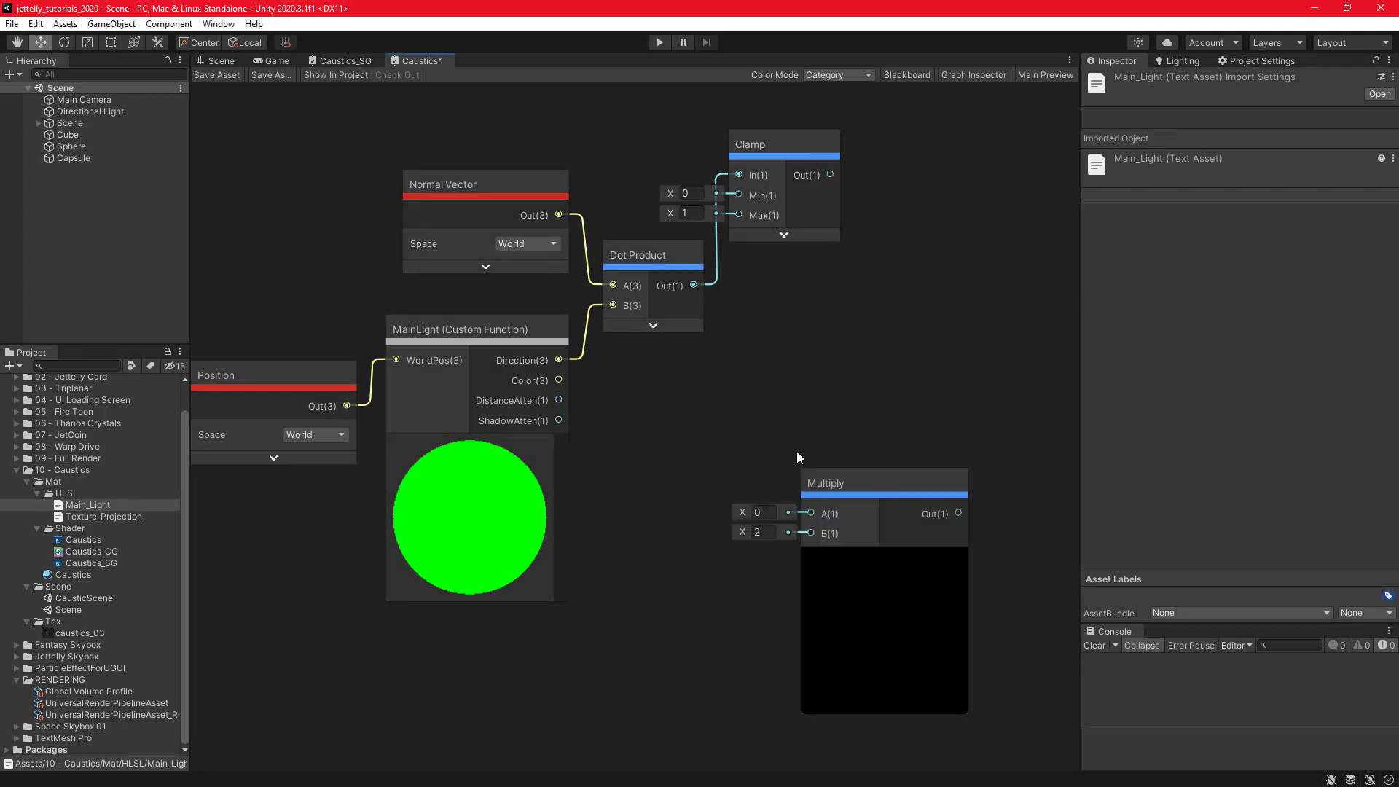
pyautogui.click(885, 560)
pyautogui.moveTo(862, 480); pyautogui.dragTo(779, 456)
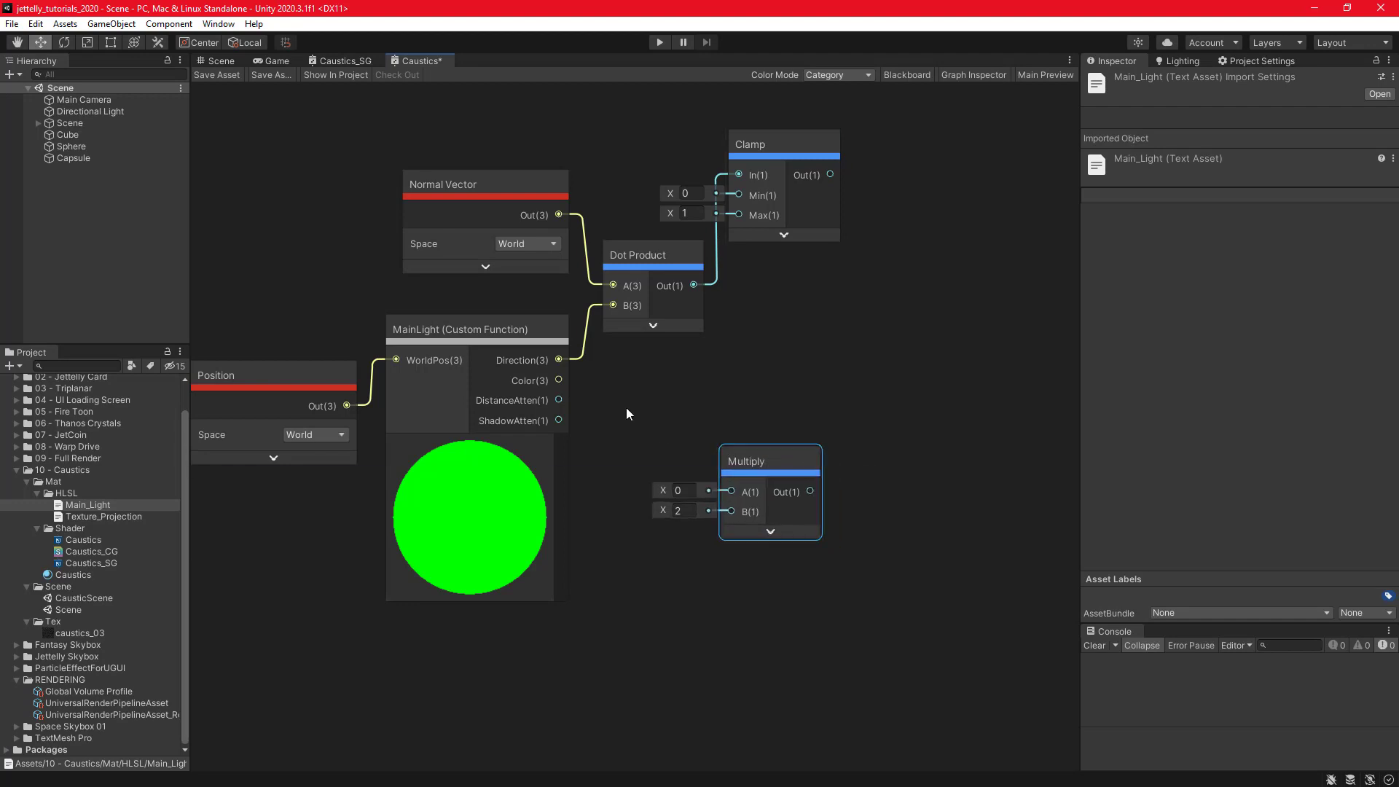
pyautogui.moveTo(559, 400); pyautogui.dragTo(732, 491)
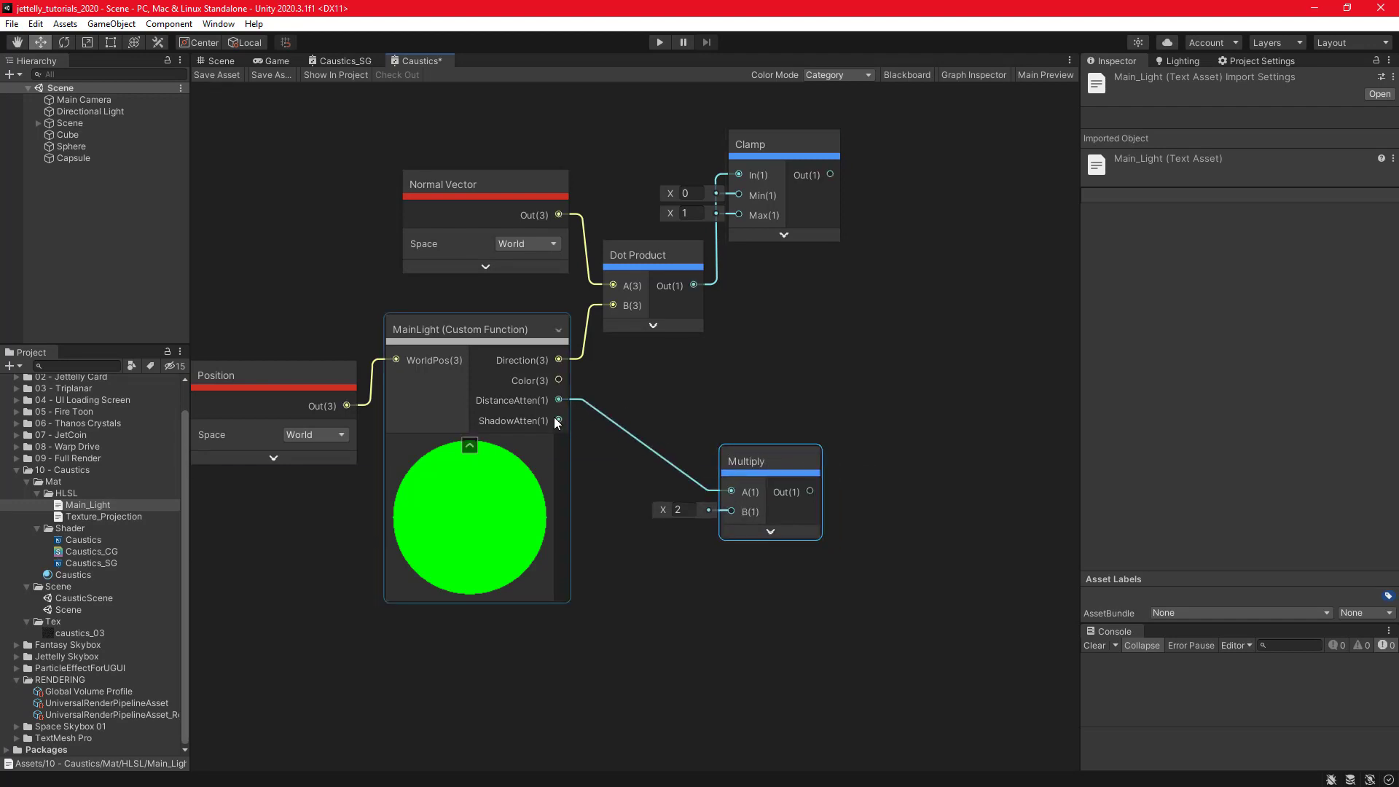
pyautogui.moveTo(558, 421); pyautogui.dragTo(731, 509)
# Add a second Multiply node with collapsed preview, connecting MainLight's Color to A and the attenuation Multiply output to B.
pyautogui.click(817, 400)
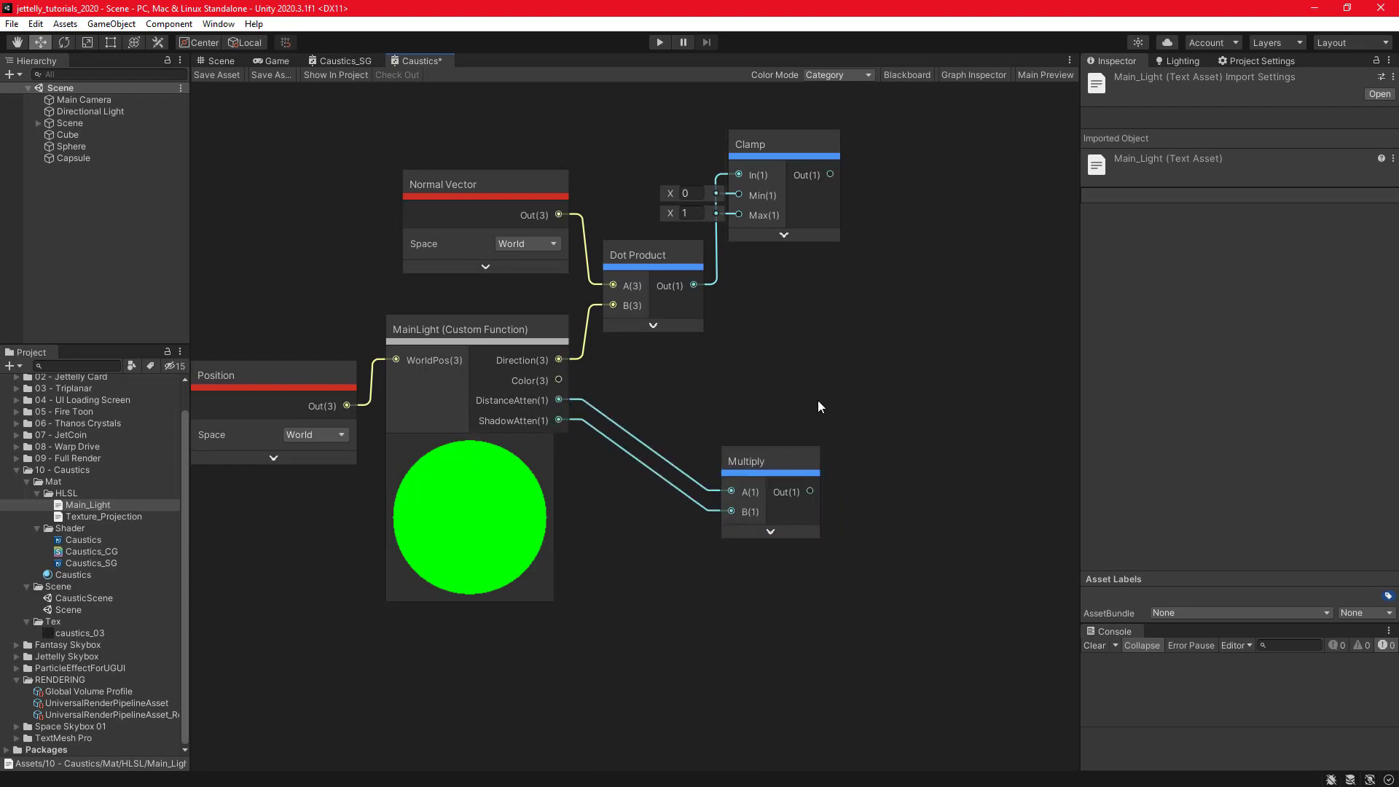
pyautogui.press('space')
pyautogui.write('mult')
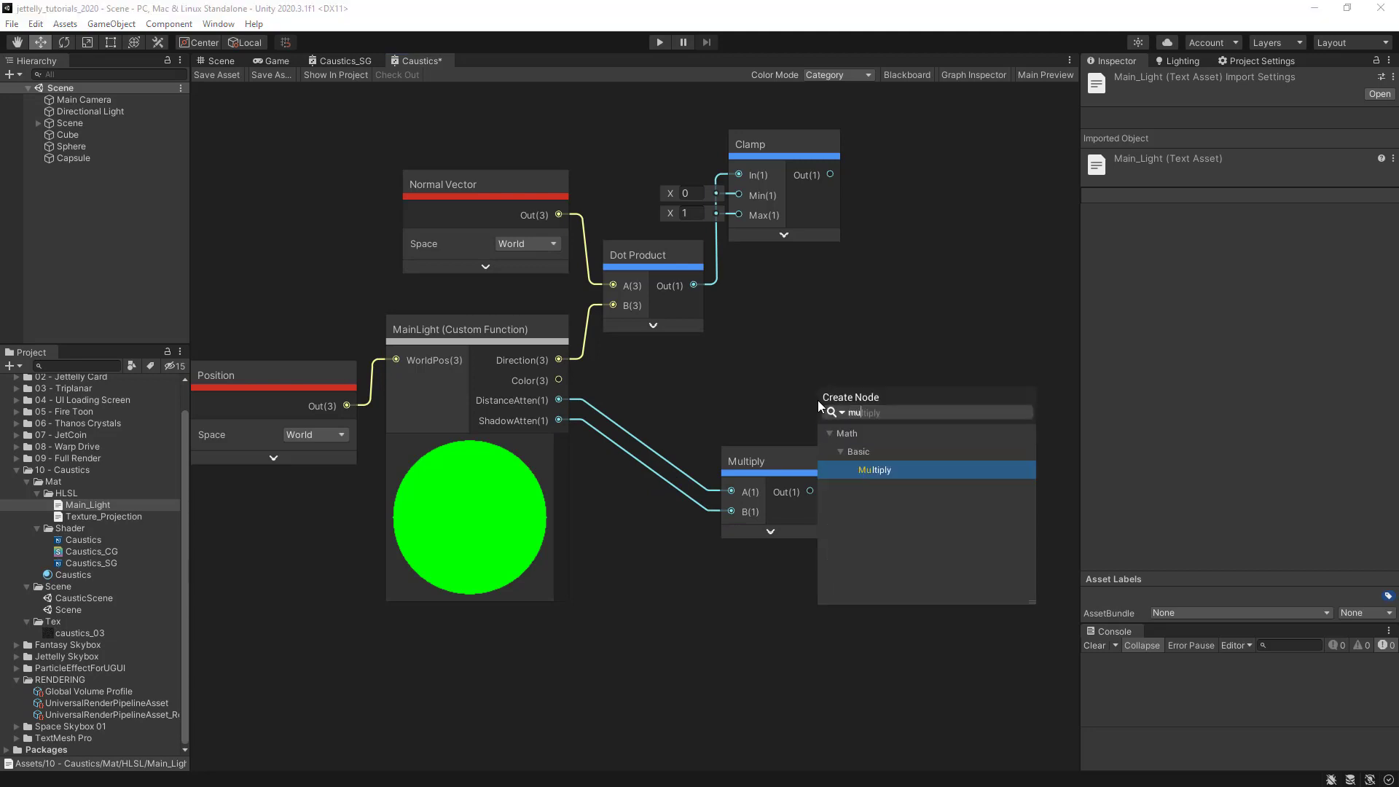
pyautogui.press('Return')
pyautogui.click(904, 504)
pyautogui.moveTo(891, 430); pyautogui.dragTo(916, 373)
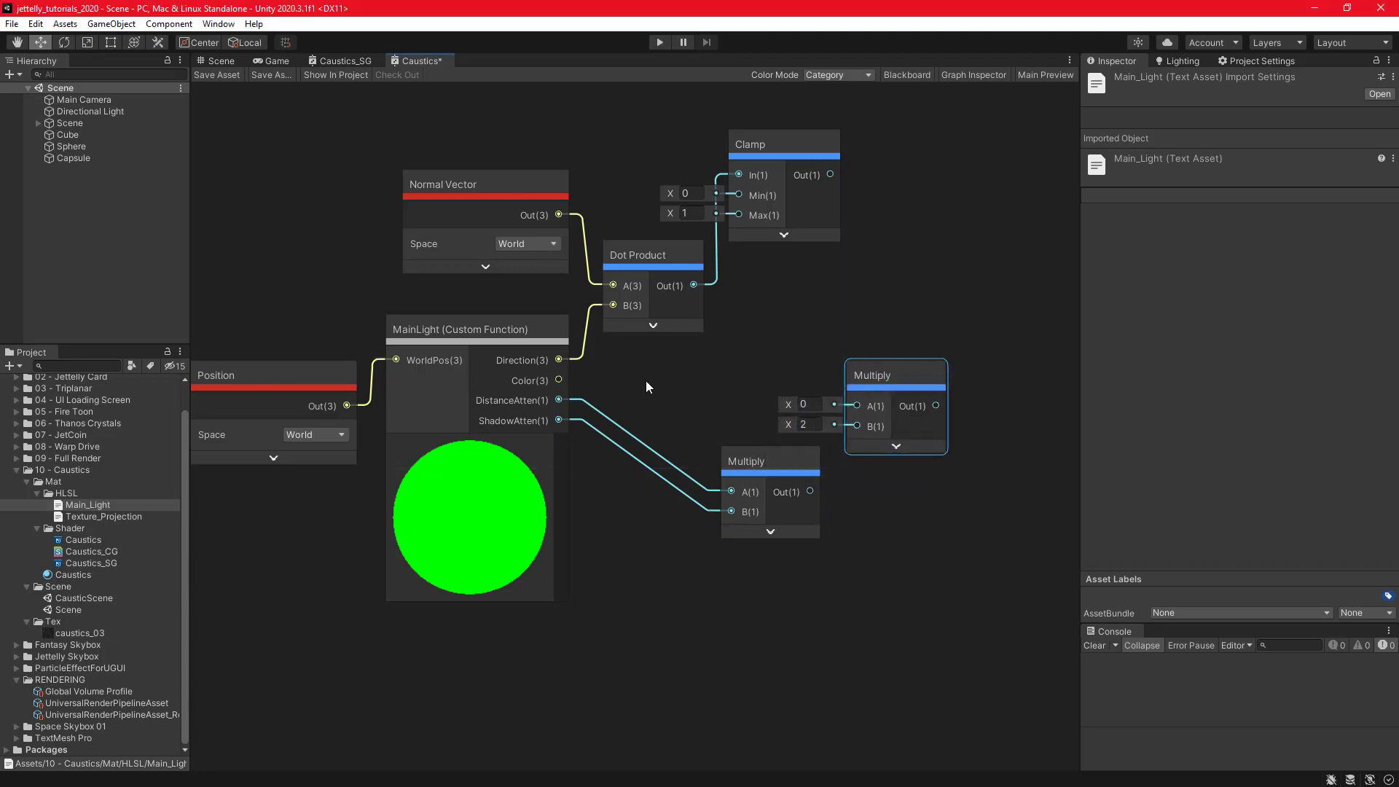
pyautogui.moveTo(558, 379); pyautogui.dragTo(857, 405)
pyautogui.moveTo(810, 491); pyautogui.dragTo(858, 426)
pyautogui.moveTo(878, 377); pyautogui.dragTo(881, 350)
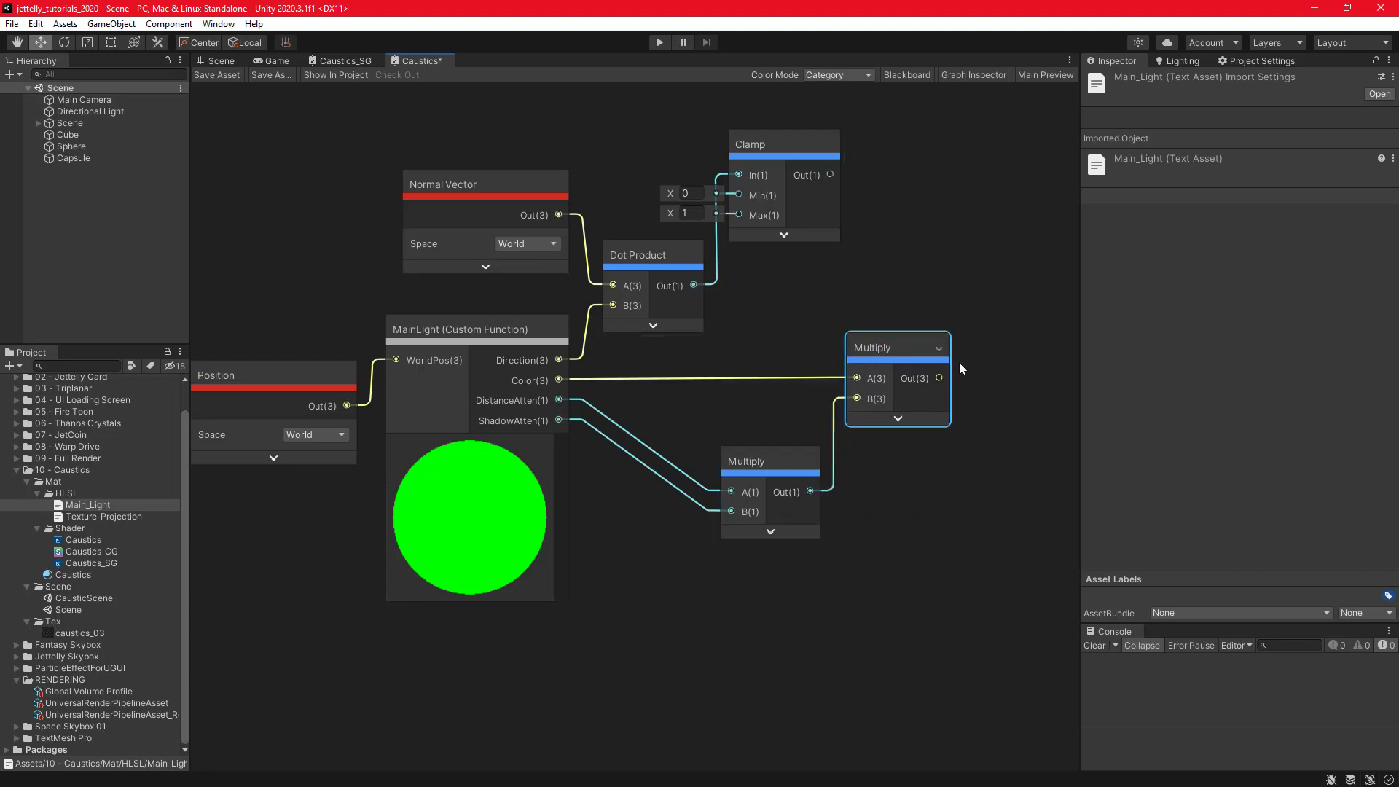
# Add a third Multiply node that combines the Clamp output in A with the light color Multiply output in B.
pyautogui.scroll(-2, 980, 466)
pyautogui.moveTo(976, 476); pyautogui.dragTo(825, 486, button='middle')
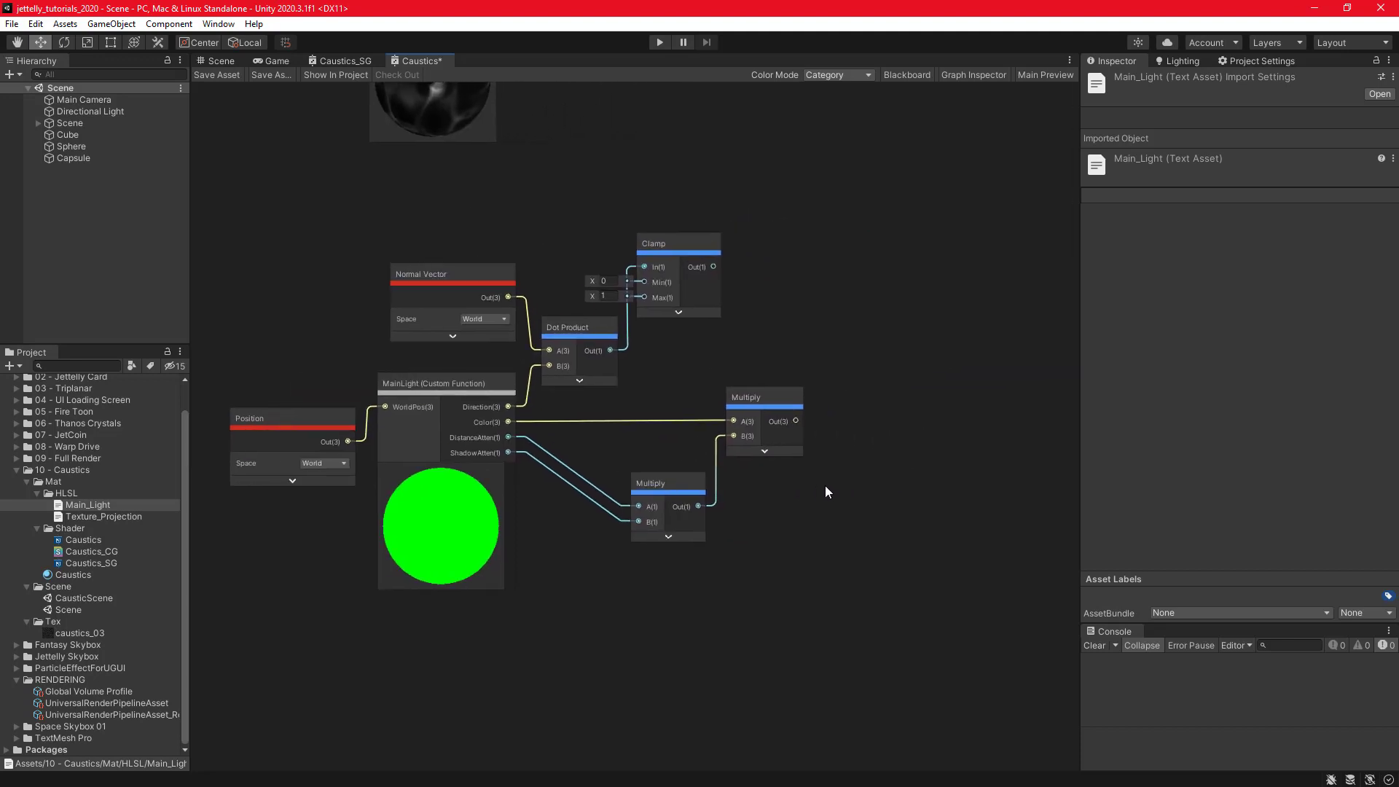
pyautogui.press('space')
pyautogui.write('multiply')
pyautogui.press('Return')
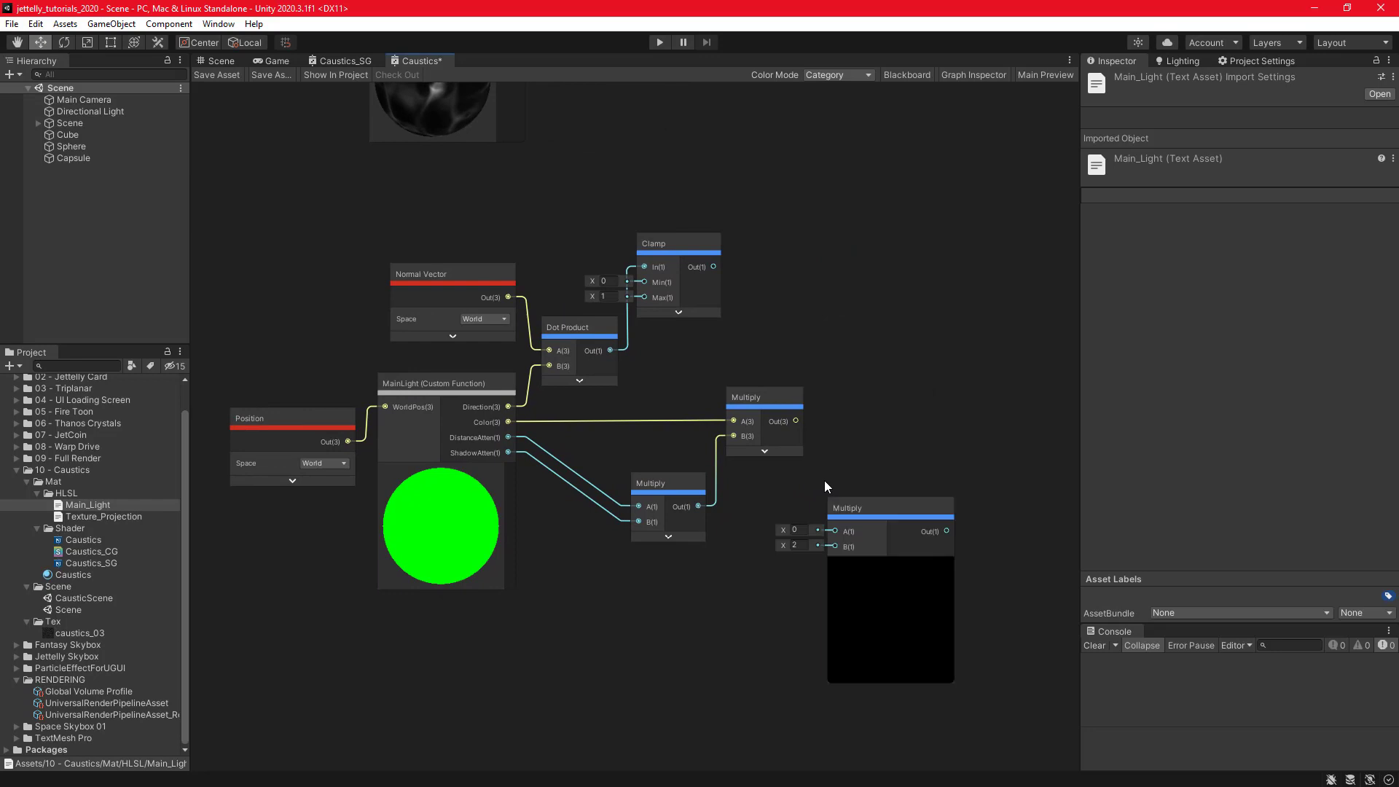
pyautogui.moveTo(893, 518); pyautogui.dragTo(903, 361)
pyautogui.scroll(2, 816, 295)
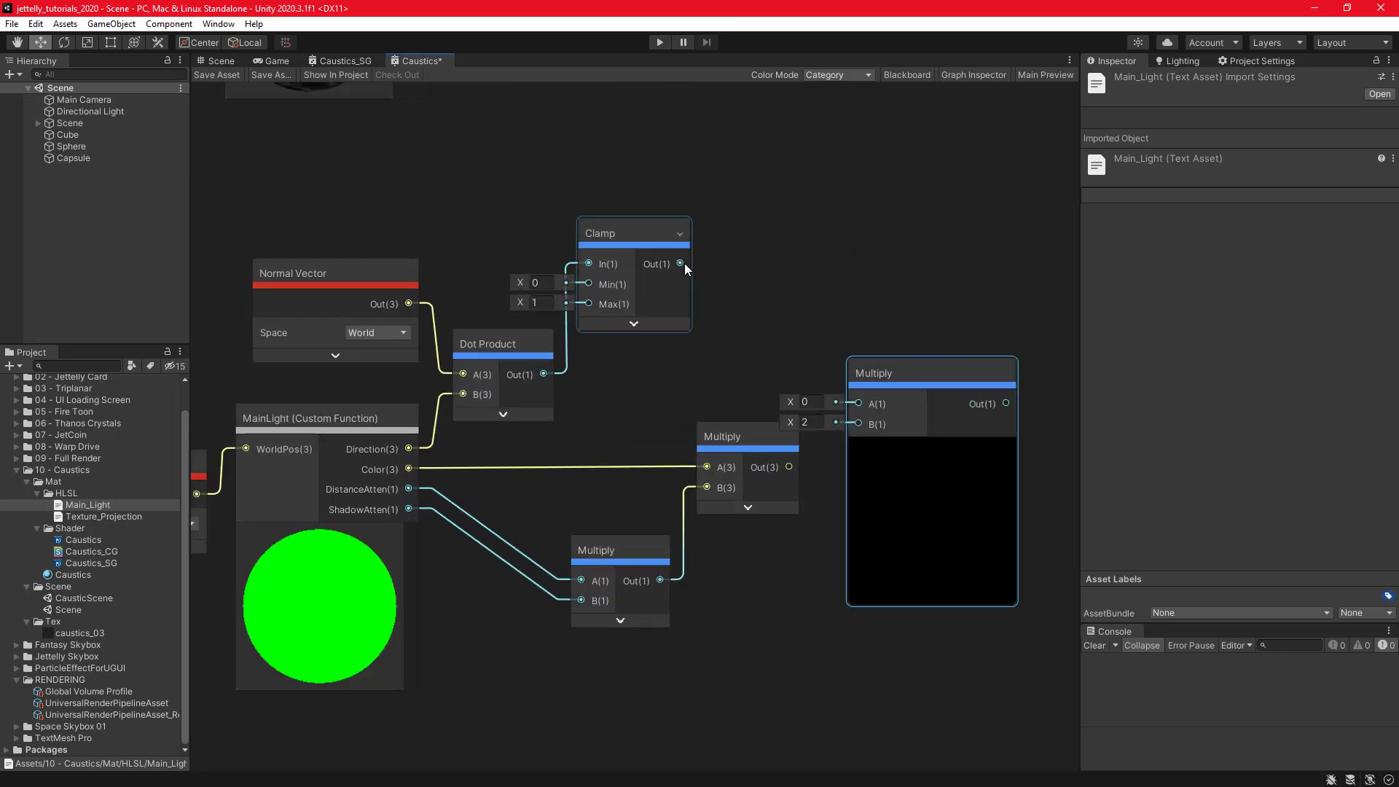
pyautogui.moveTo(681, 263); pyautogui.dragTo(856, 404)
pyautogui.moveTo(790, 467); pyautogui.dragTo(858, 424)
pyautogui.moveTo(910, 377); pyautogui.dragTo(889, 352)
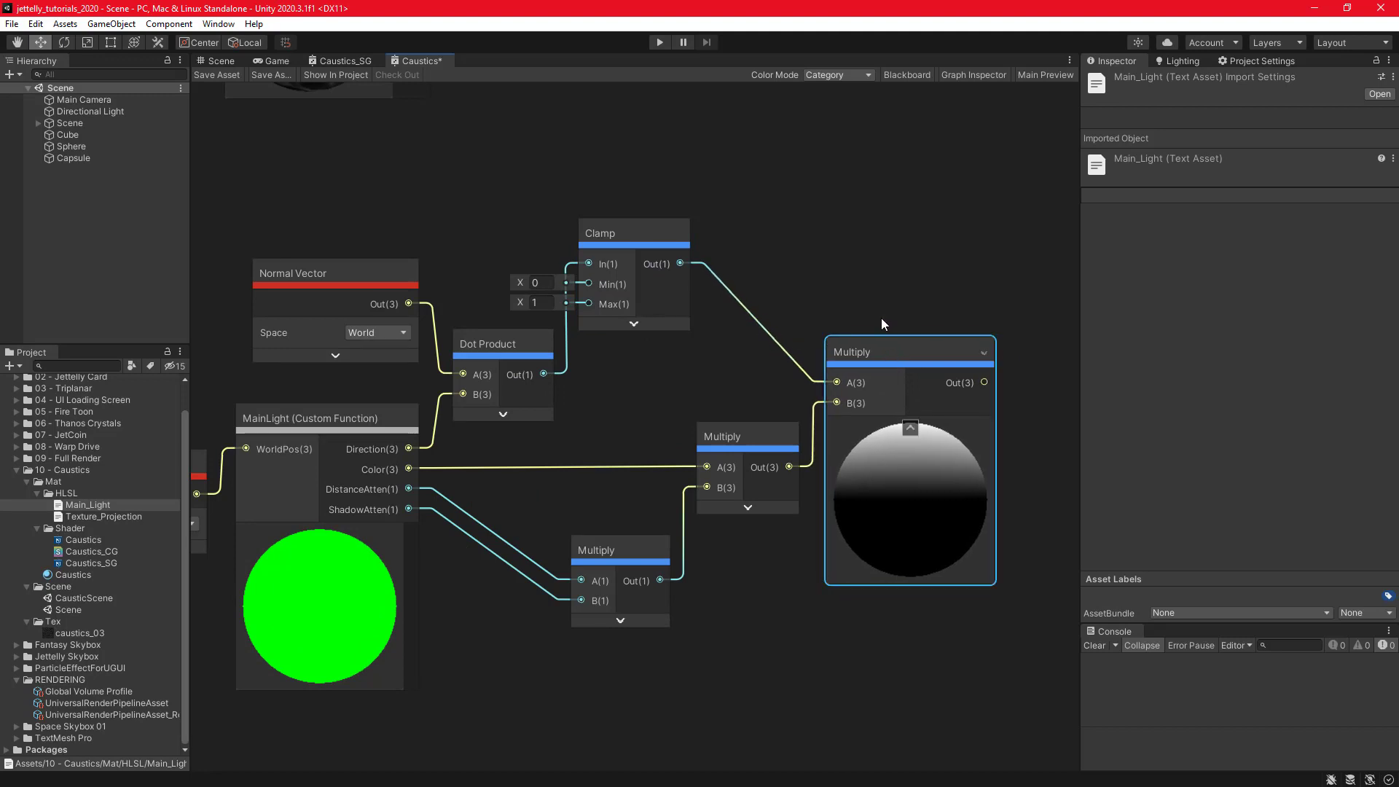
# Move the Add node and the Vertex and Fragment blocks away from the caustics nodes, and delete both links feeding Add.
pyautogui.scroll(-1, 697, 475)
pyautogui.click(700, 475)
pyautogui.scroll(-2, 697, 477)
pyautogui.moveTo(708, 555); pyautogui.dragTo(767, 552, button='middle')
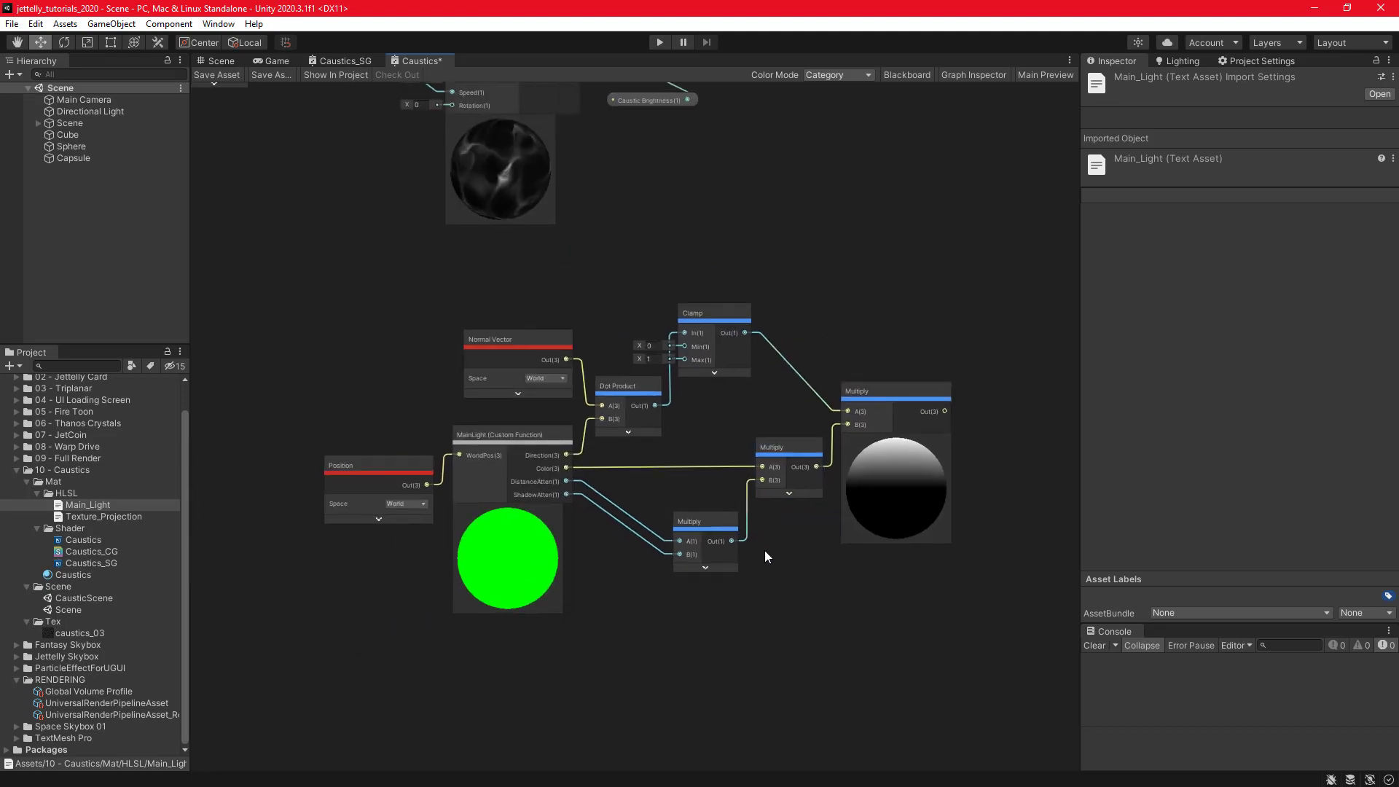
pyautogui.scroll(-1, 919, 294)
pyautogui.moveTo(919, 294); pyautogui.dragTo(714, 515, button='middle')
pyautogui.scroll(-2, 719, 496)
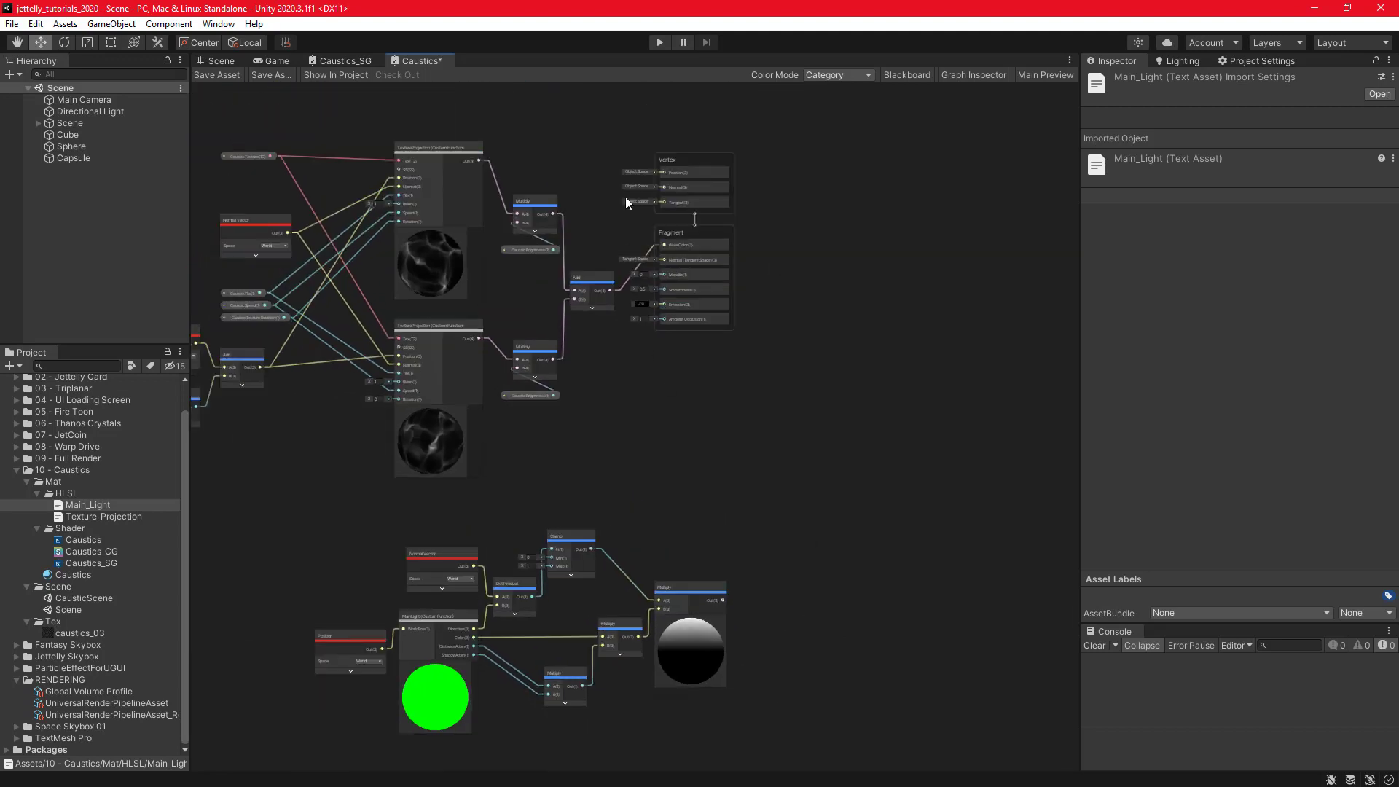
pyautogui.moveTo(600, 137); pyautogui.dragTo(739, 389)
pyautogui.moveTo(599, 278); pyautogui.dragTo(866, 361)
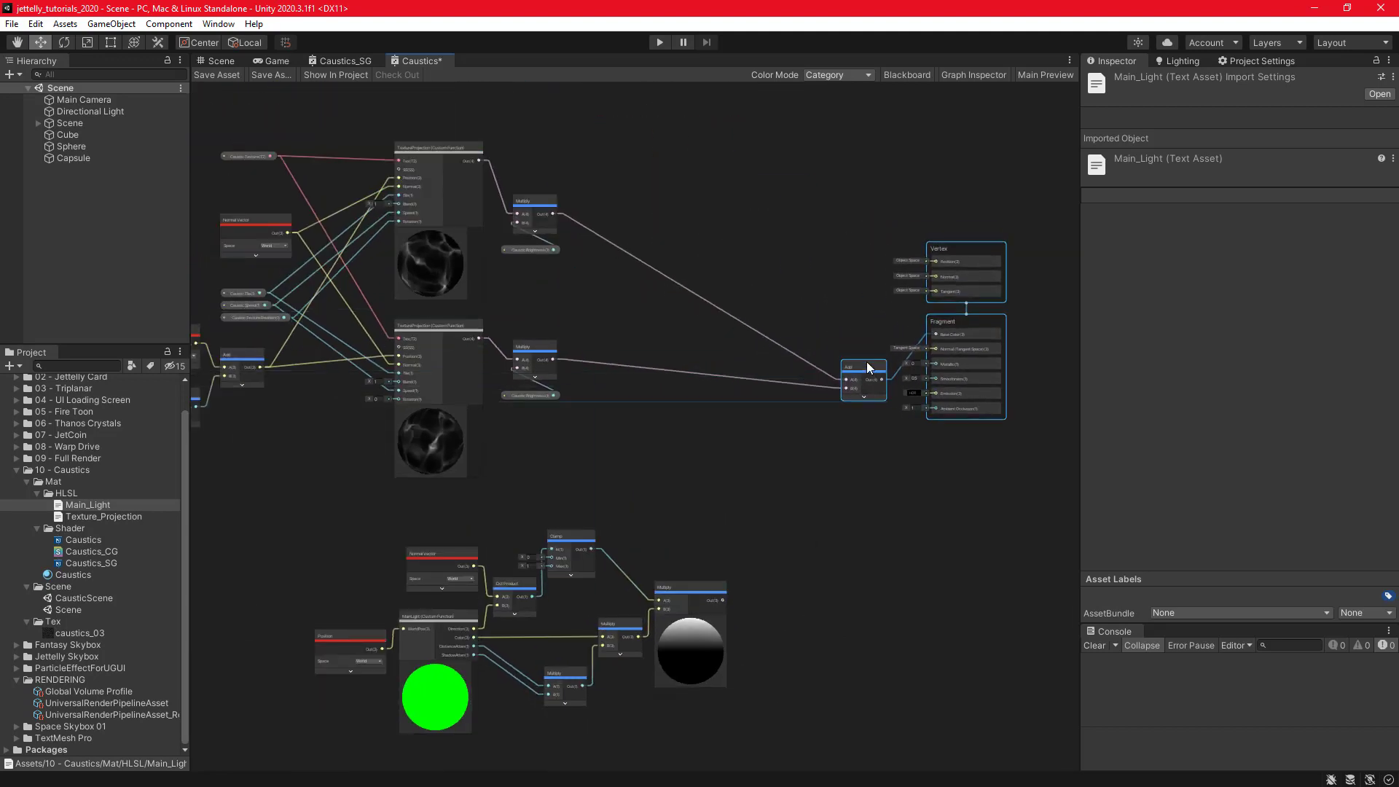
pyautogui.moveTo(771, 273); pyautogui.dragTo(793, 439)
pyautogui.press('Delete')
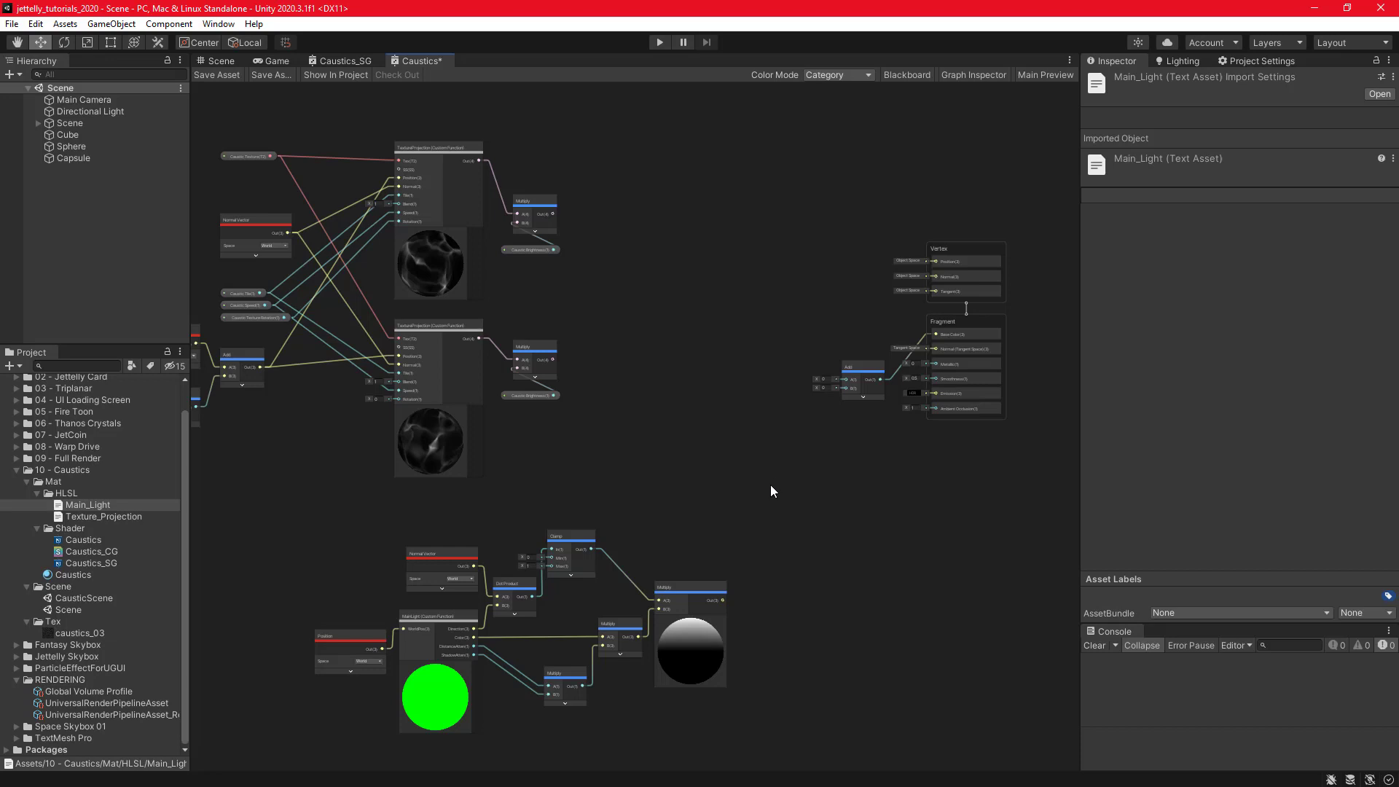
# Create two Multiply nodes and stack them one above the other between the caustics branches and the Add node.
pyautogui.press('space')
pyautogui.write('multiply')
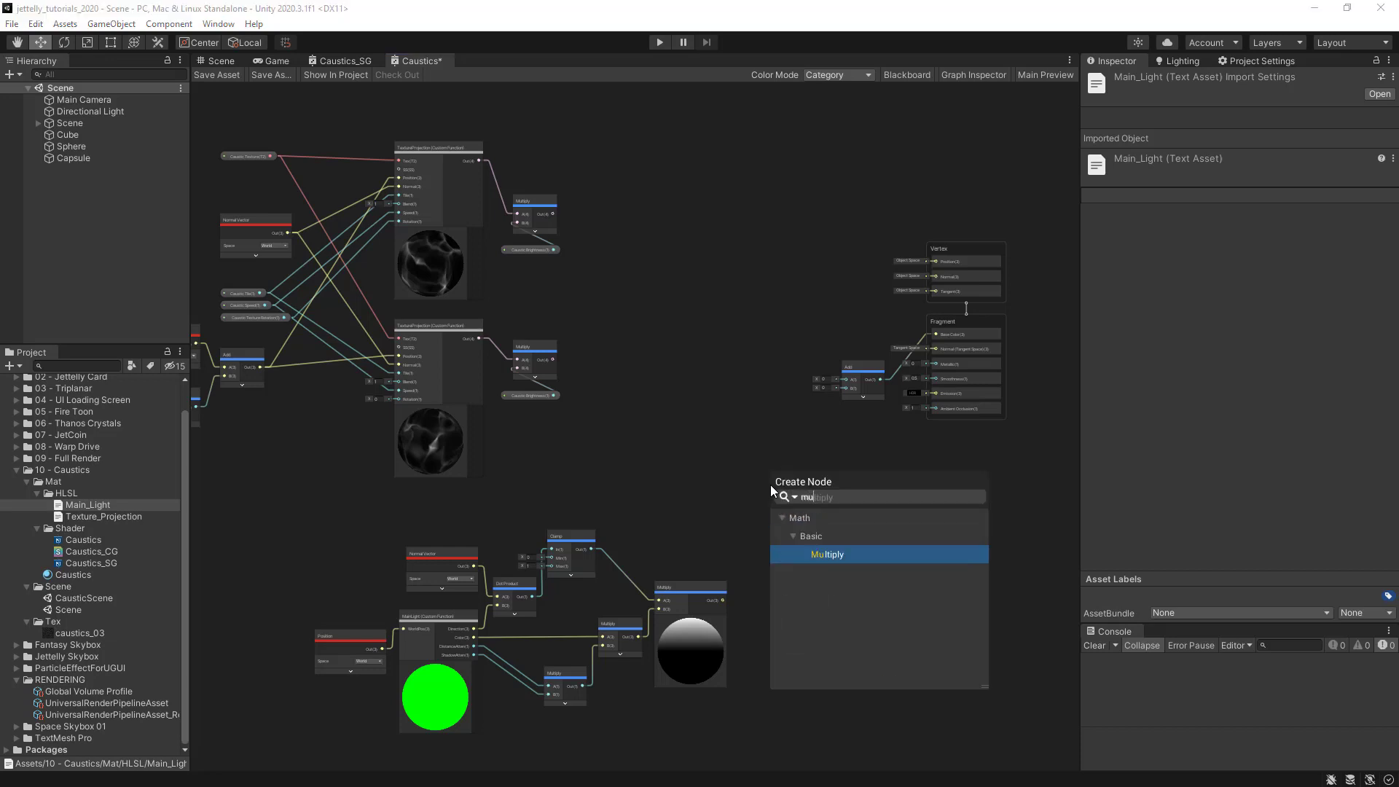
pyautogui.press('Return')
pyautogui.moveTo(798, 500); pyautogui.dragTo(753, 324)
pyautogui.press('space')
pyautogui.write('multiply')
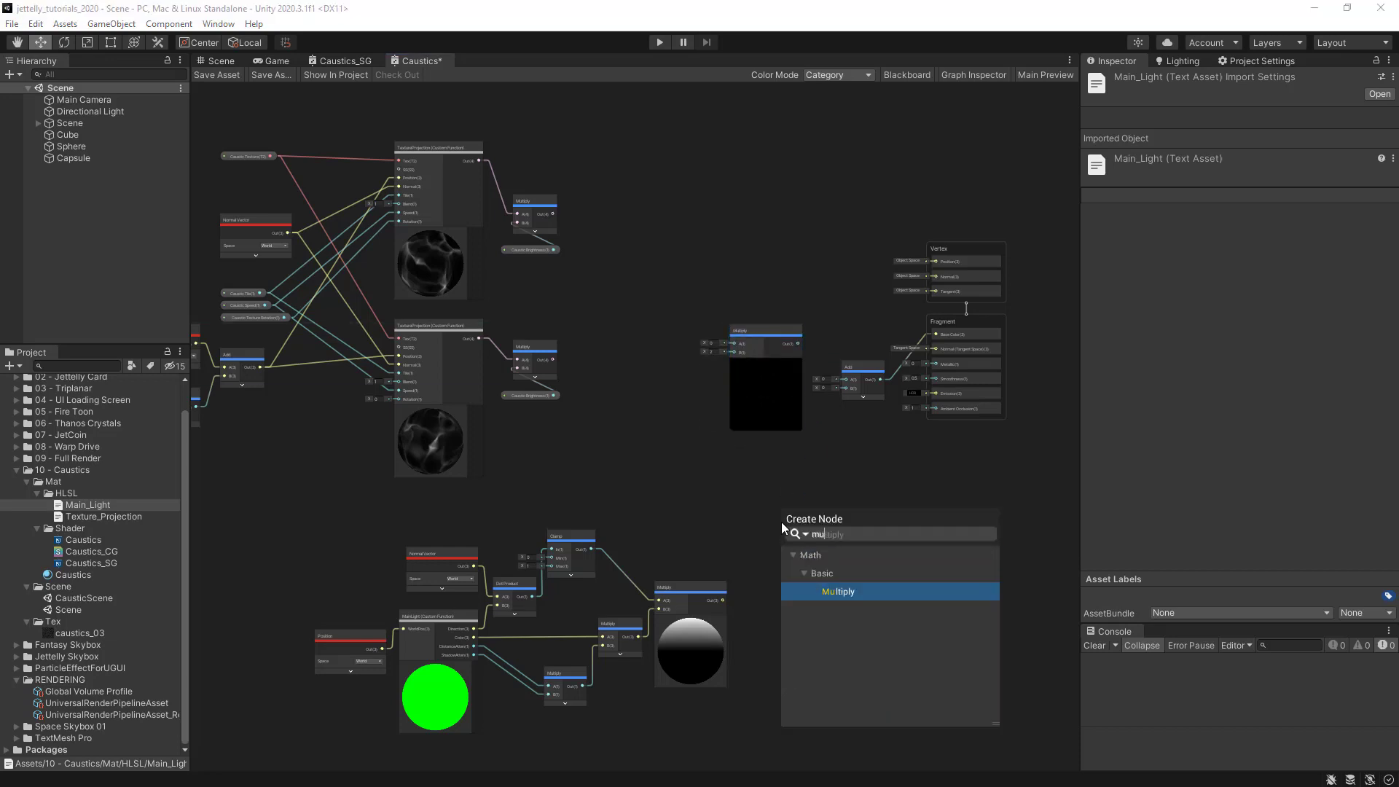
pyautogui.press('Return')
pyautogui.moveTo(820, 537); pyautogui.dragTo(758, 447)
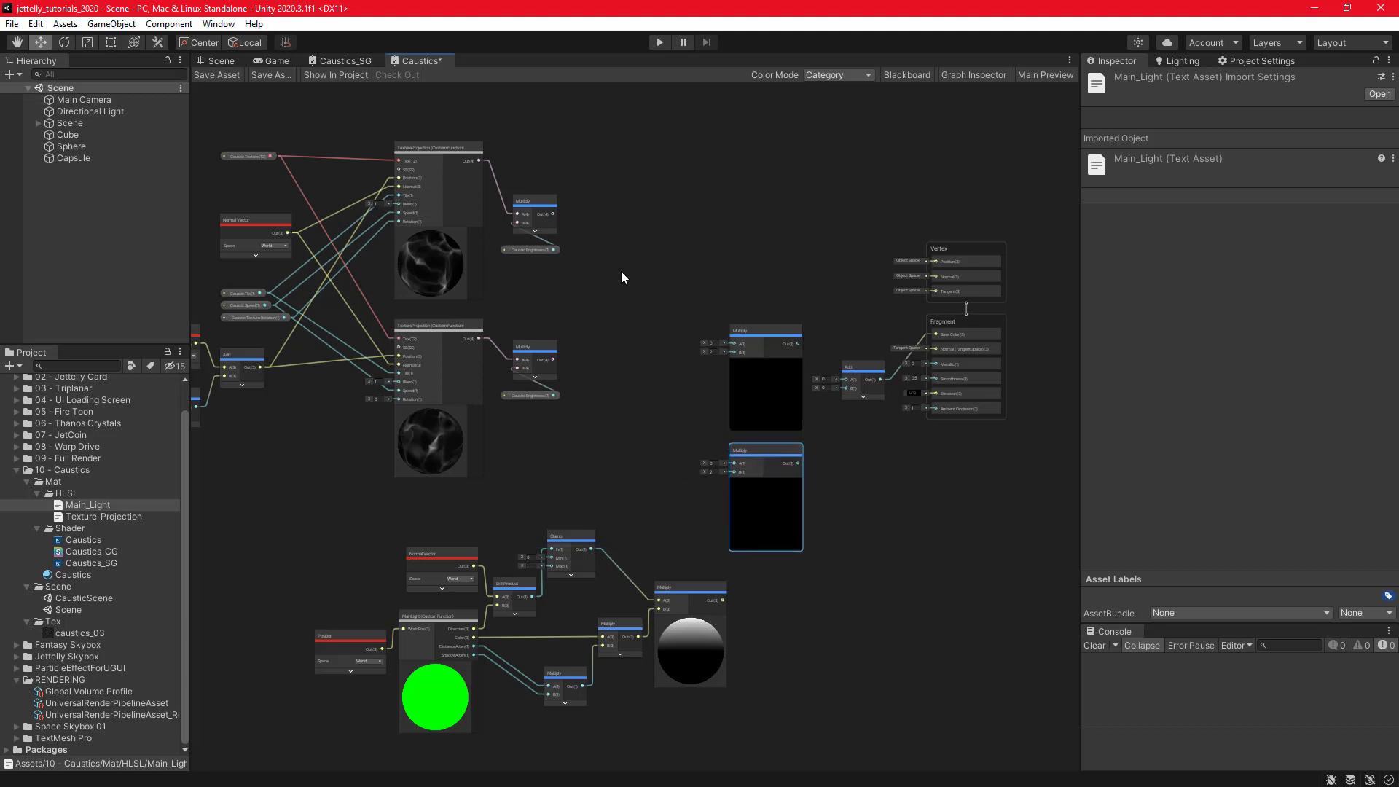
# Connect the two Caustic Brightness Multiply outputs to the new nodes' A inputs, and the final lighting Multiply output to both B inputs.
pyautogui.scroll(3, 605, 229)
pyautogui.moveTo(513, 203); pyautogui.dragTo(830, 429)
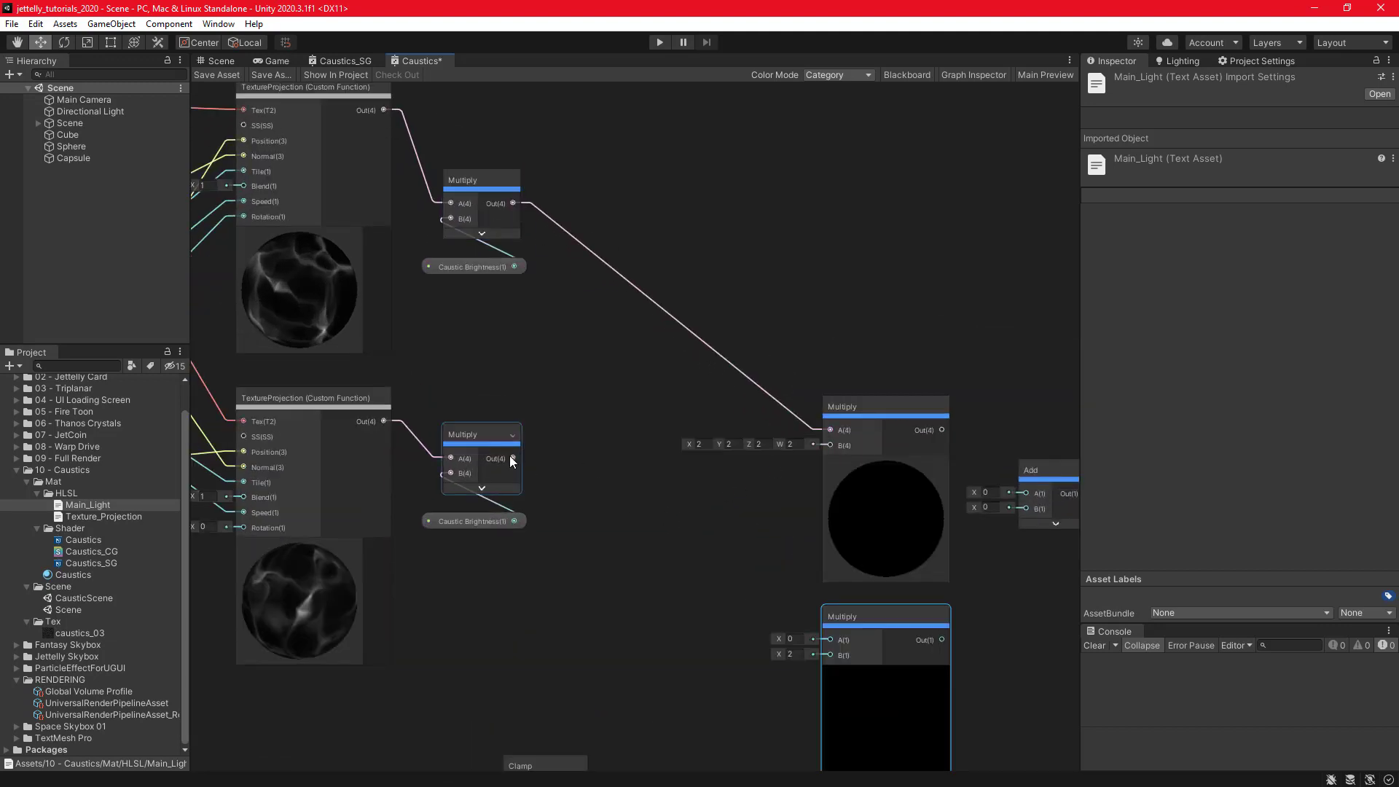
pyautogui.moveTo(513, 460); pyautogui.dragTo(830, 639)
pyautogui.moveTo(726, 659); pyautogui.dragTo(644, 459, button='middle')
pyautogui.moveTo(719, 659); pyautogui.dragTo(736, 226)
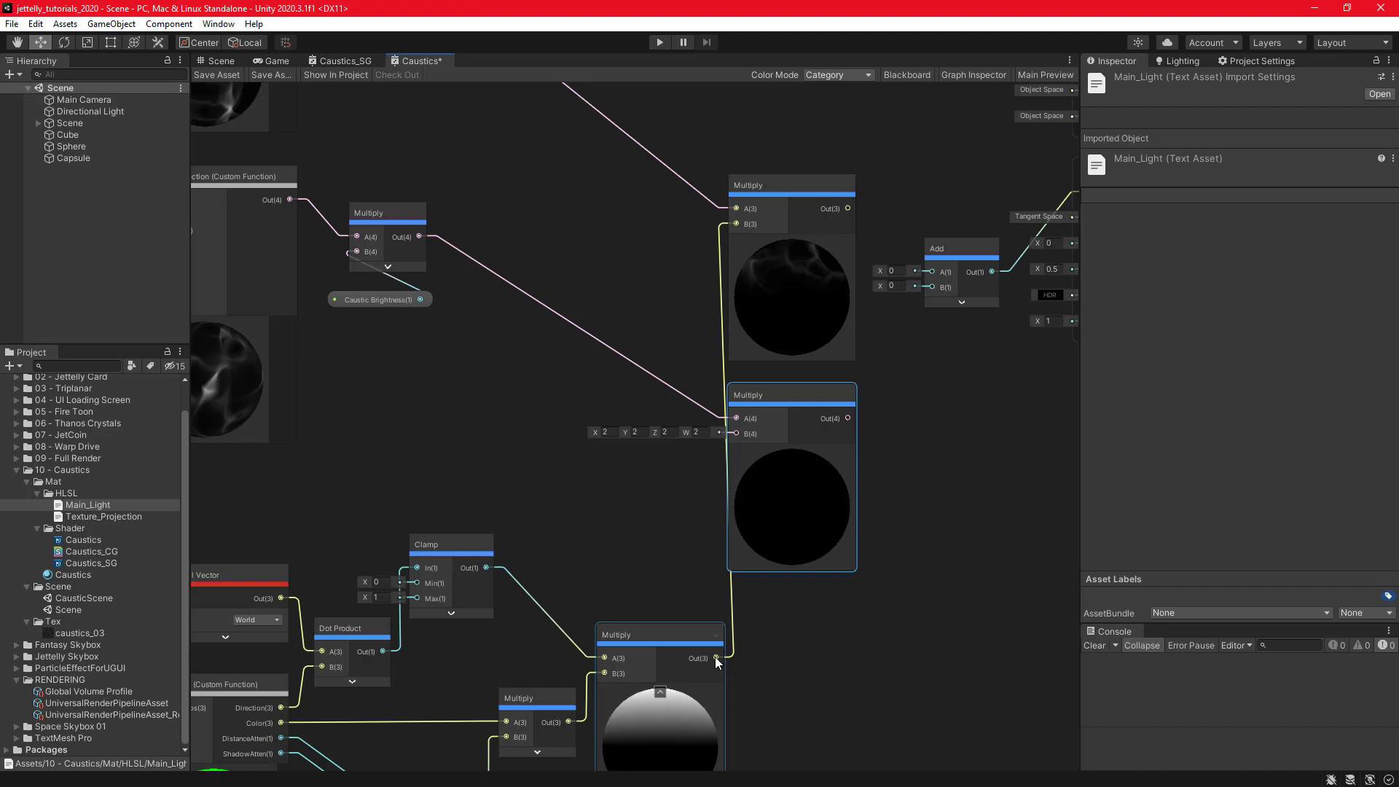
pyautogui.moveTo(714, 657); pyautogui.dragTo(736, 433)
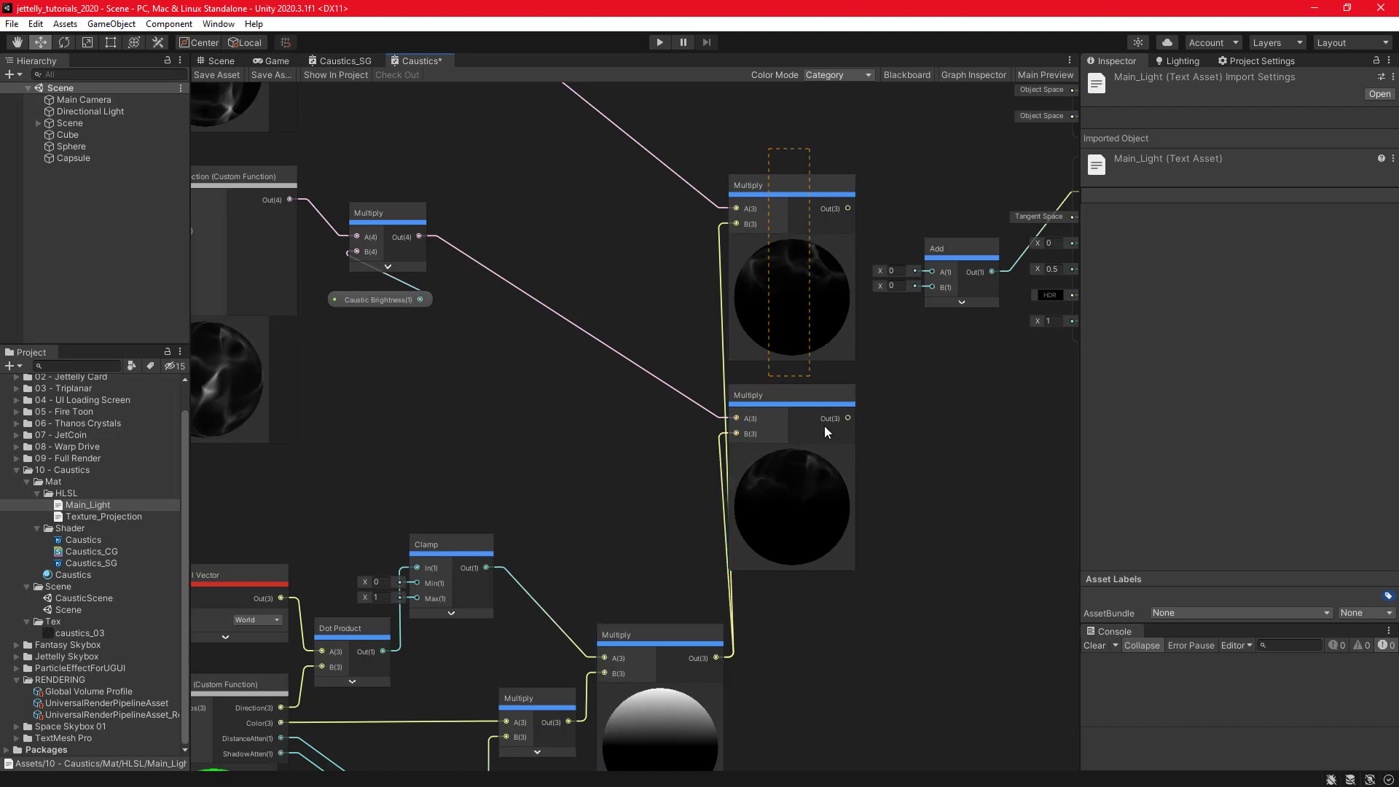
# Tidy the two new Multiply nodes and the output blocks, and connect both Multiply outputs to the Add node's A and B inputs.
pyautogui.moveTo(824, 426); pyautogui.dragTo(824, 429)
pyautogui.moveTo(781, 399); pyautogui.dragTo(805, 408)
pyautogui.moveTo(980, 272); pyautogui.dragTo(749, 419, button='middle')
pyautogui.moveTo(925, 266); pyautogui.dragTo(779, 534)
pyautogui.click(727, 470)
pyautogui.moveTo(726, 470); pyautogui.dragTo(729, 340, button='middle')
pyautogui.moveTo(643, 231); pyautogui.dragTo(759, 335)
pyautogui.moveTo(644, 442); pyautogui.dragTo(737, 378)
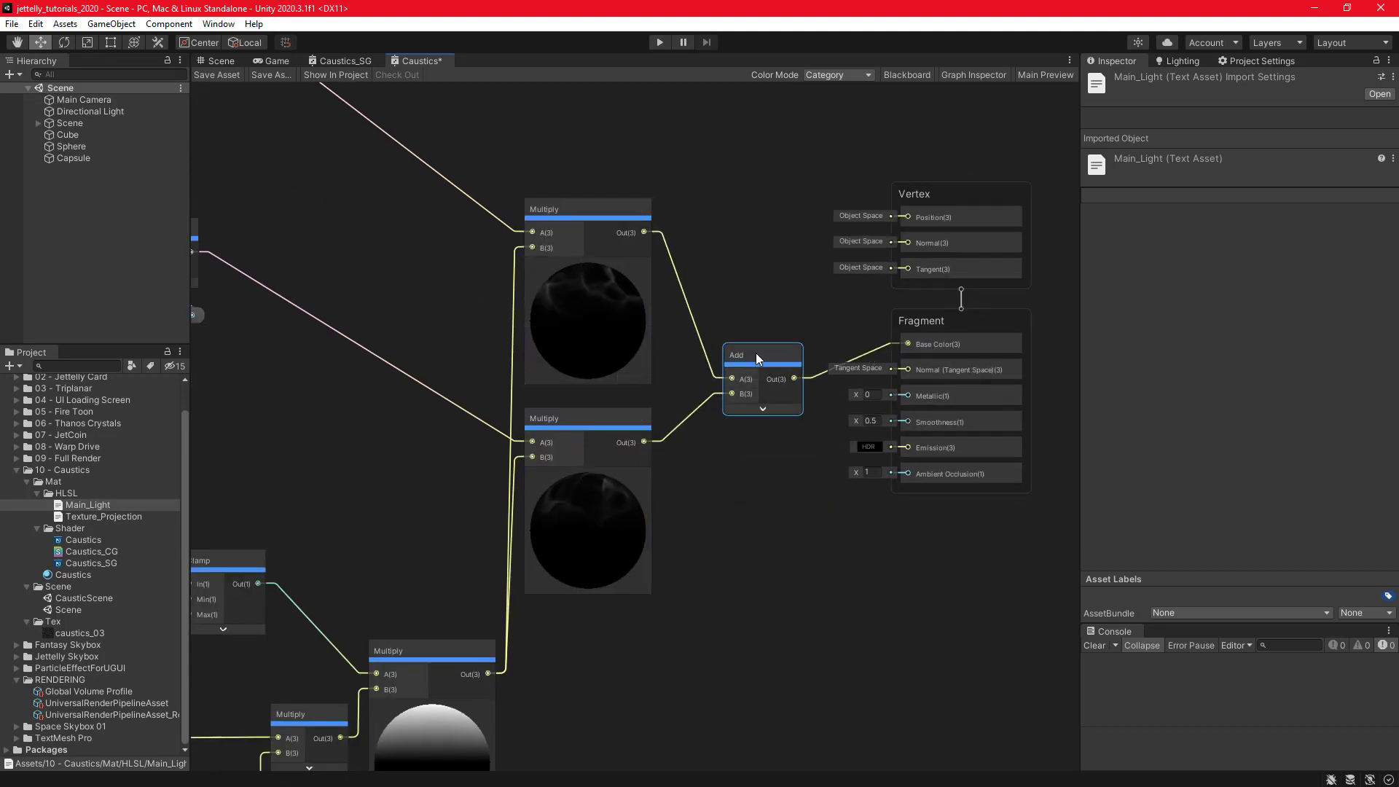
# Save the Caustics shader graph and show the result in the Scene view.
pyautogui.scroll(-6, 755, 353)
pyautogui.scroll(-1, 839, 513)
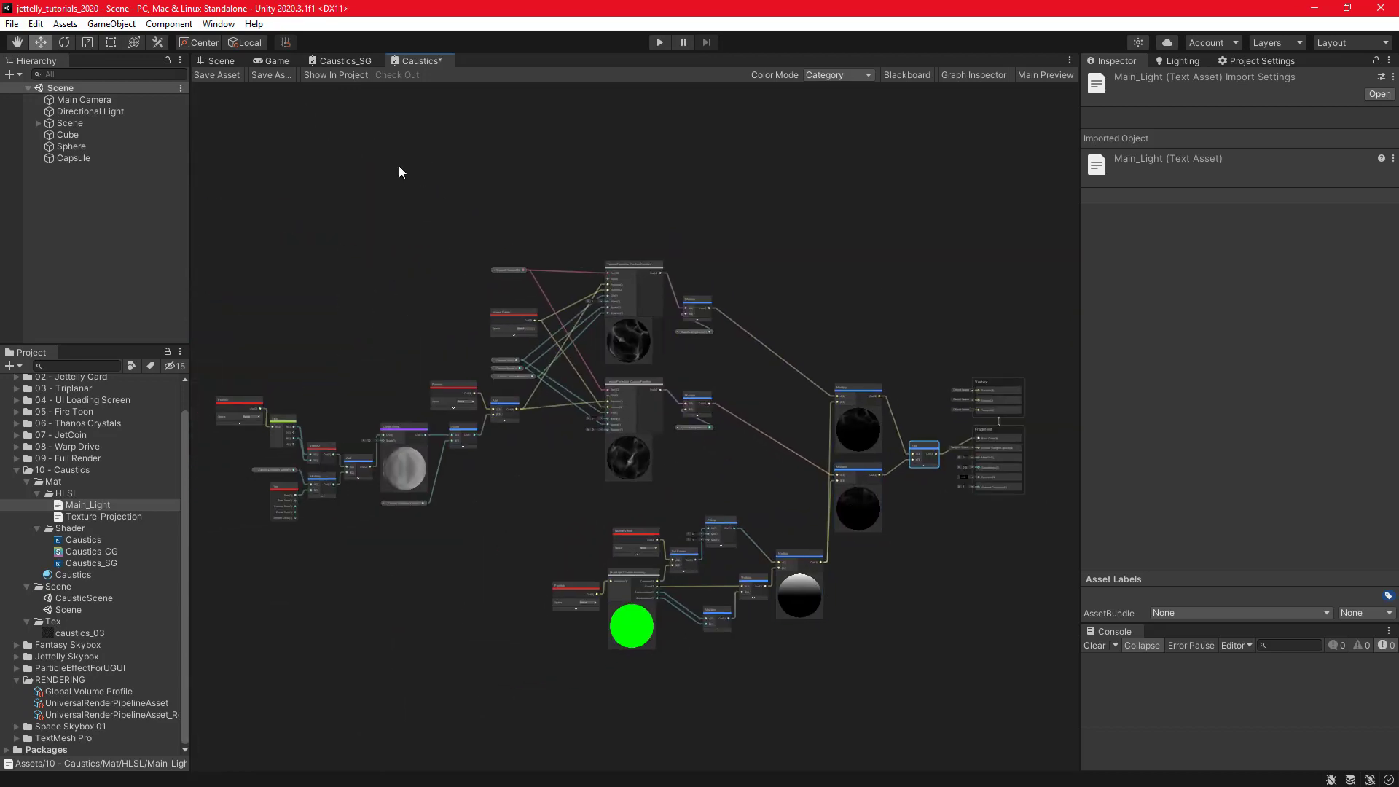
pyautogui.click(235, 73)
pyautogui.click(216, 63)
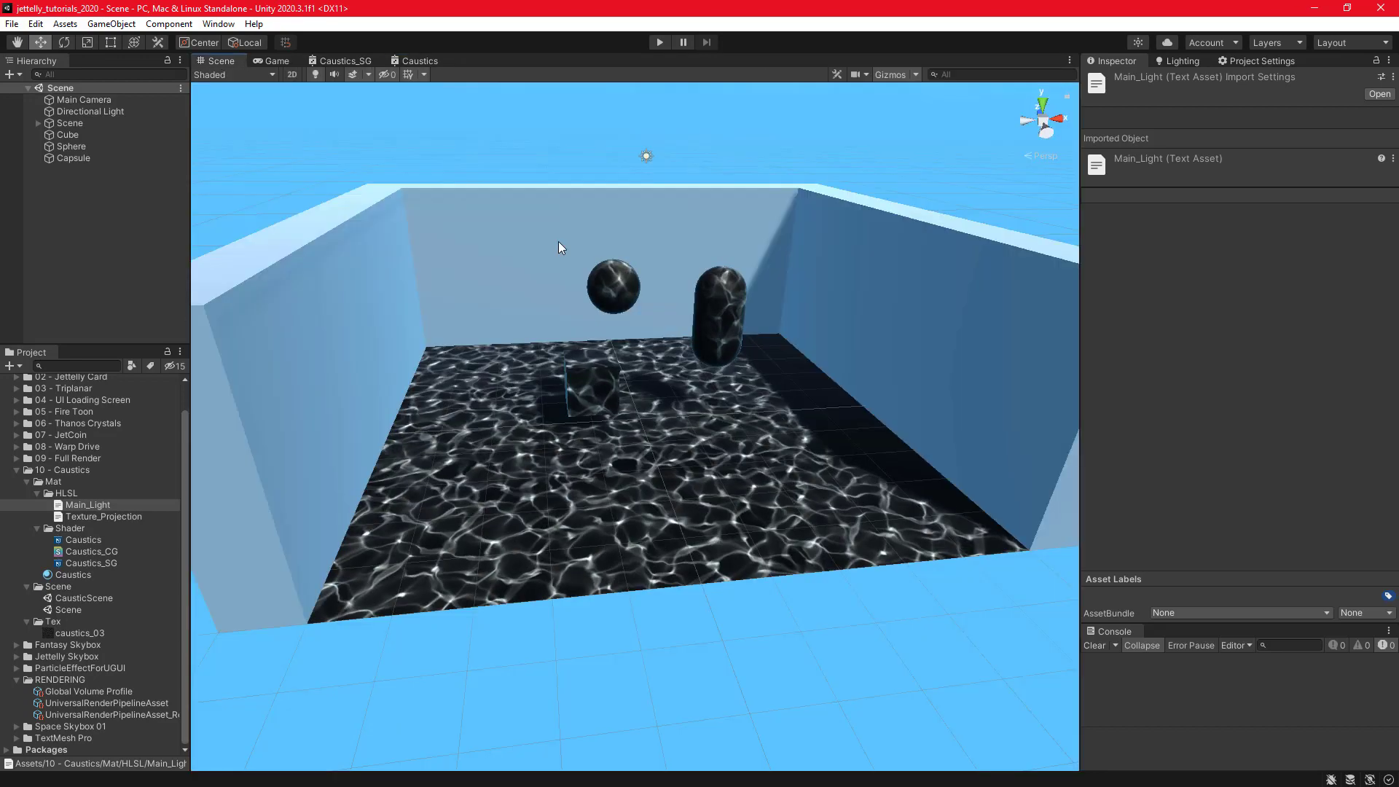
# Select the Directional Light and rotate it to X 49.566, Y -40.016, Z -7.656.
pyautogui.keyDown('alt'); pyautogui.moveTo(602, 383); pyautogui.dragTo(578, 435); pyautogui.keyUp('alt')
pyautogui.scroll(5, 579, 436)
pyautogui.moveTo(579, 436); pyautogui.dragTo(673, 441, button='middle')
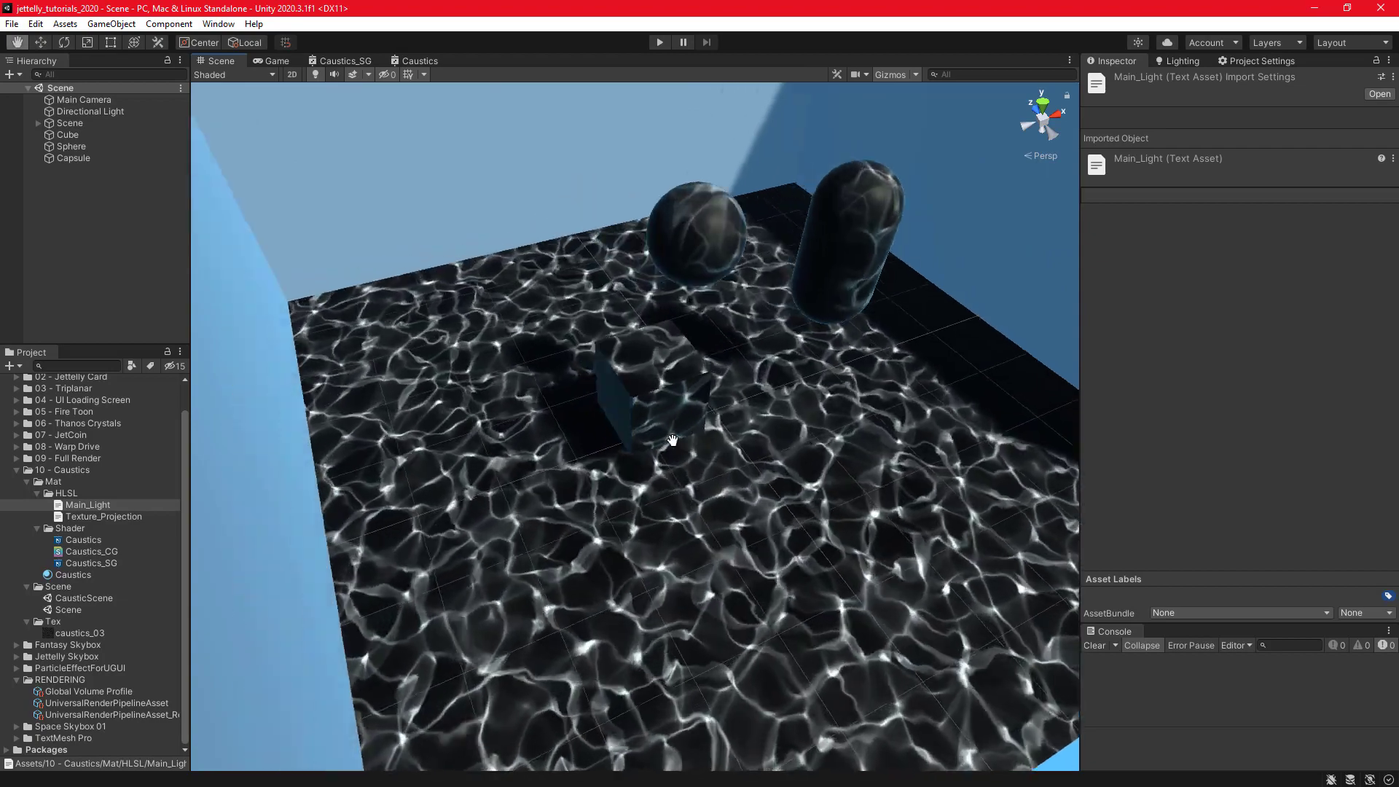
pyautogui.moveTo(673, 442)
pyautogui.keyDown('alt'); pyautogui.mouseDown()
pyautogui.moveTo(801, 456)
pyautogui.moveTo(668, 446)
pyautogui.mouseUp(); pyautogui.keyUp('alt')
pyautogui.click(104, 107)
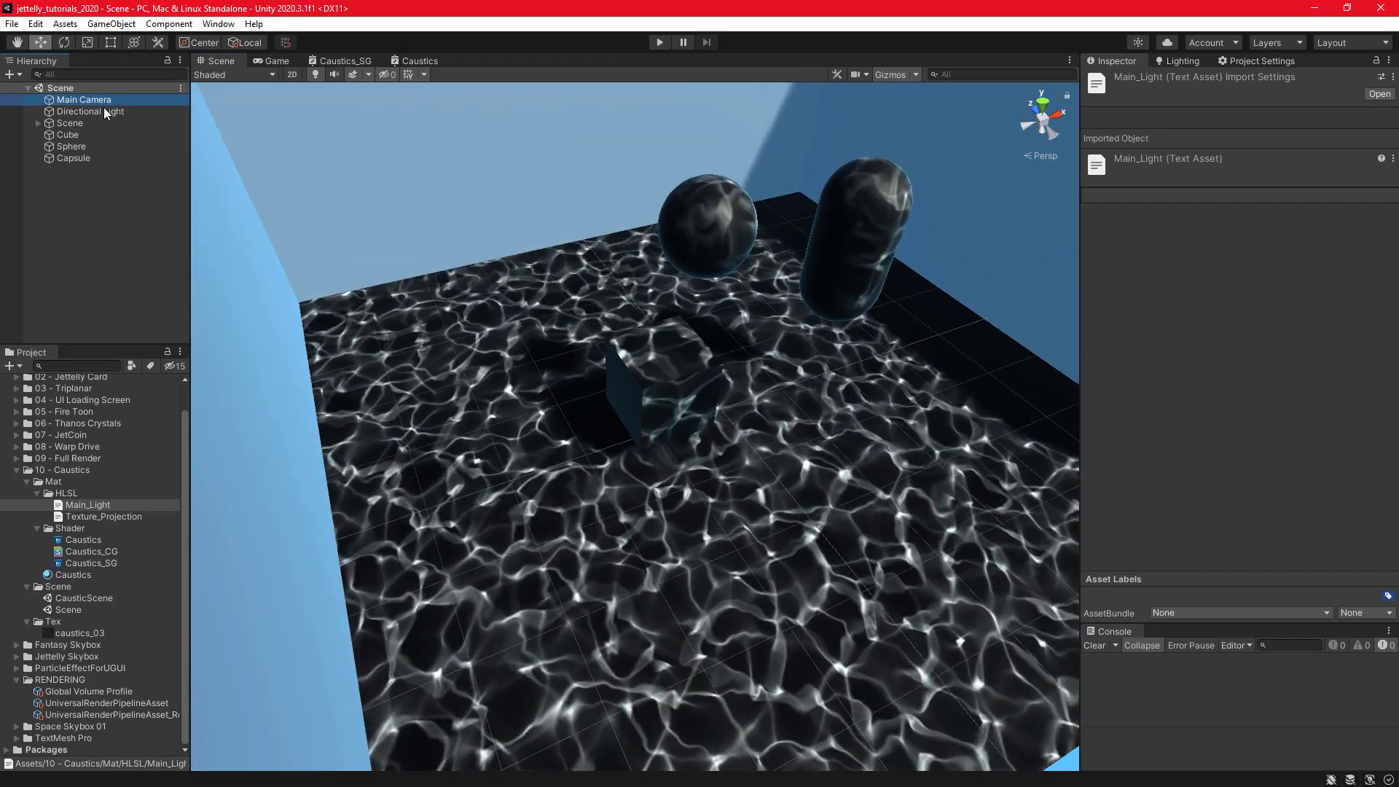
pyautogui.scroll(-3, 814, 413)
pyautogui.moveTo(815, 413); pyautogui.dragTo(732, 497, button='middle')
pyautogui.keyDown('alt'); pyautogui.moveTo(698, 521); pyautogui.dragTo(683, 492); pyautogui.keyUp('alt')
pyautogui.press('e')
pyautogui.moveTo(585, 228)
pyautogui.mouseDown()
pyautogui.moveTo(572, 219)
pyautogui.moveTo(462, 262)
pyautogui.moveTo(657, 207)
pyautogui.moveTo(500, 268)
pyautogui.moveTo(605, 230)
pyautogui.moveTo(634, 240)
pyautogui.mouseUp()
pyautogui.keyDown('alt'); pyautogui.moveTo(689, 422); pyautogui.dragTo(699, 394); pyautogui.keyUp('alt')
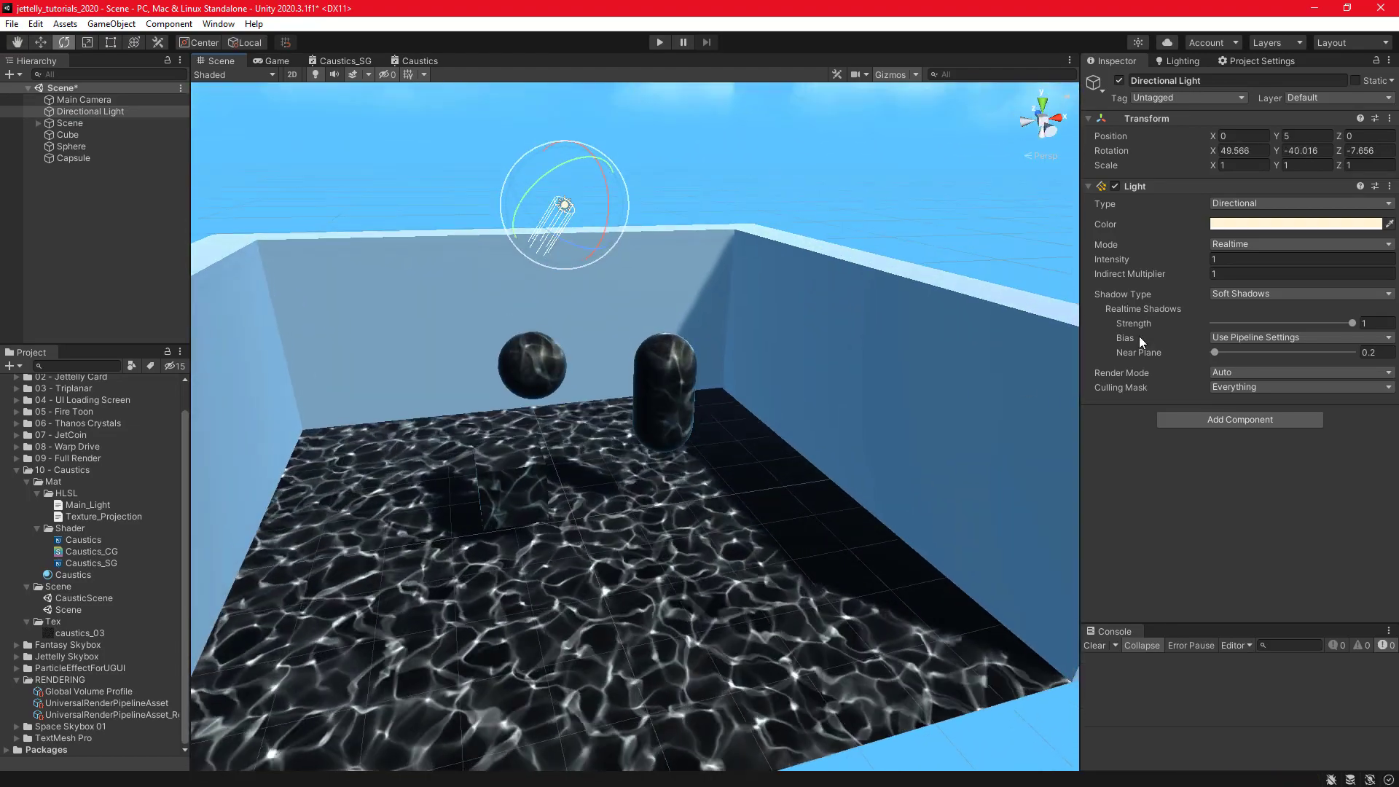
# Choose Soft Shadows as the Directional Light's shadow type.
pyautogui.click(1241, 291)
pyautogui.click(1265, 344)
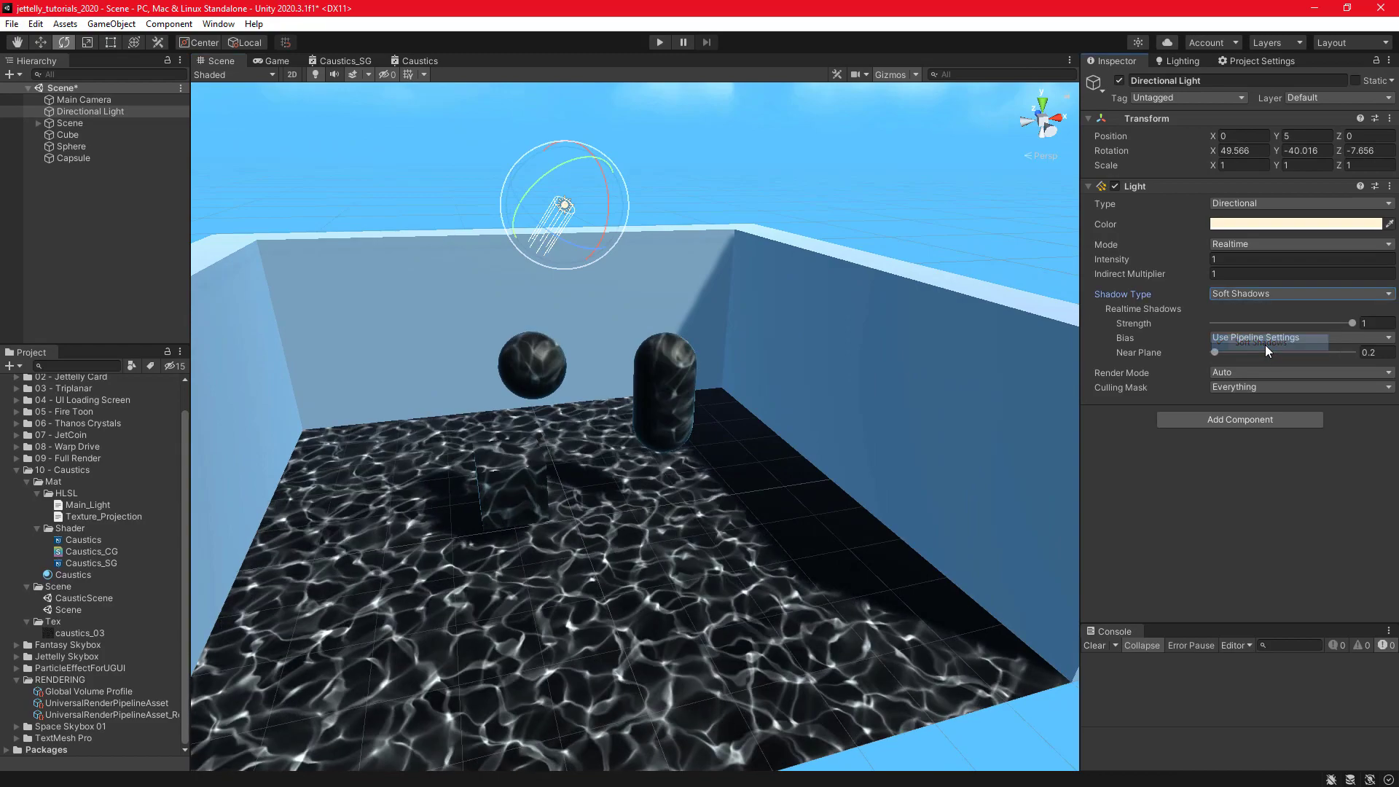
pyautogui.keyDown('alt'); pyautogui.moveTo(809, 486); pyautogui.dragTo(778, 486); pyautogui.keyUp('alt')
# Switch the main light's Cast Shadows off and back on in UniversalRenderPipelineAsset, and check the shadows in the scene.
pyautogui.click(124, 701)
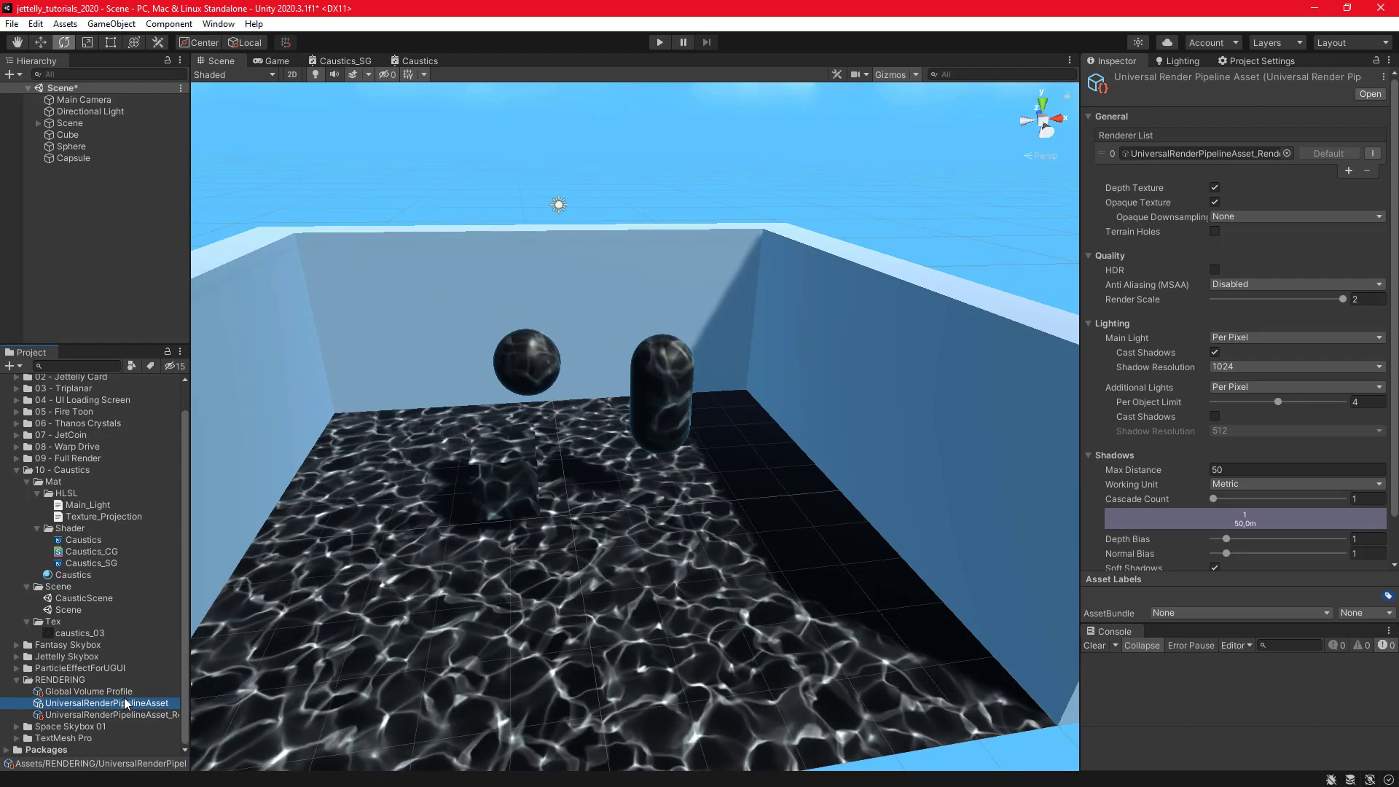
pyautogui.click(1215, 353)
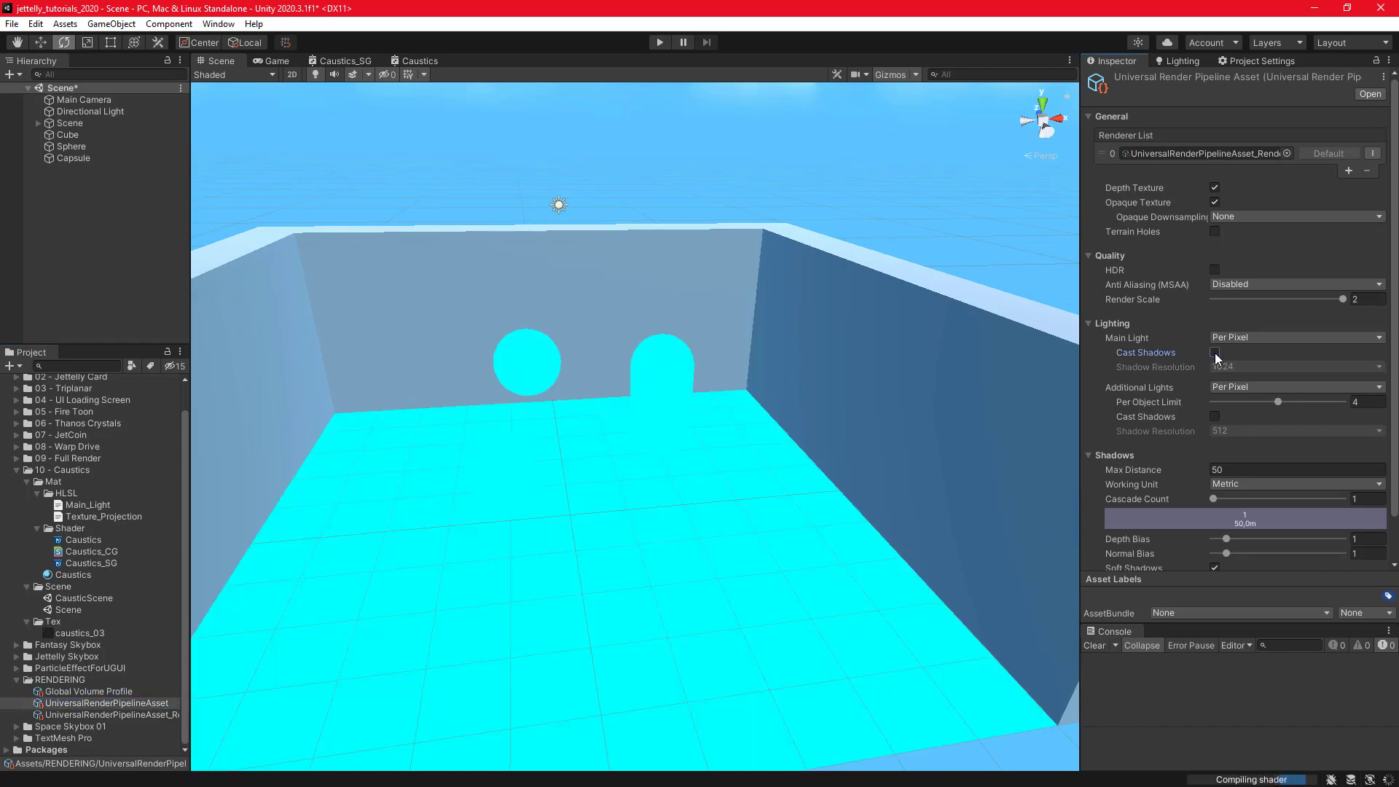
pyautogui.click(1214, 352)
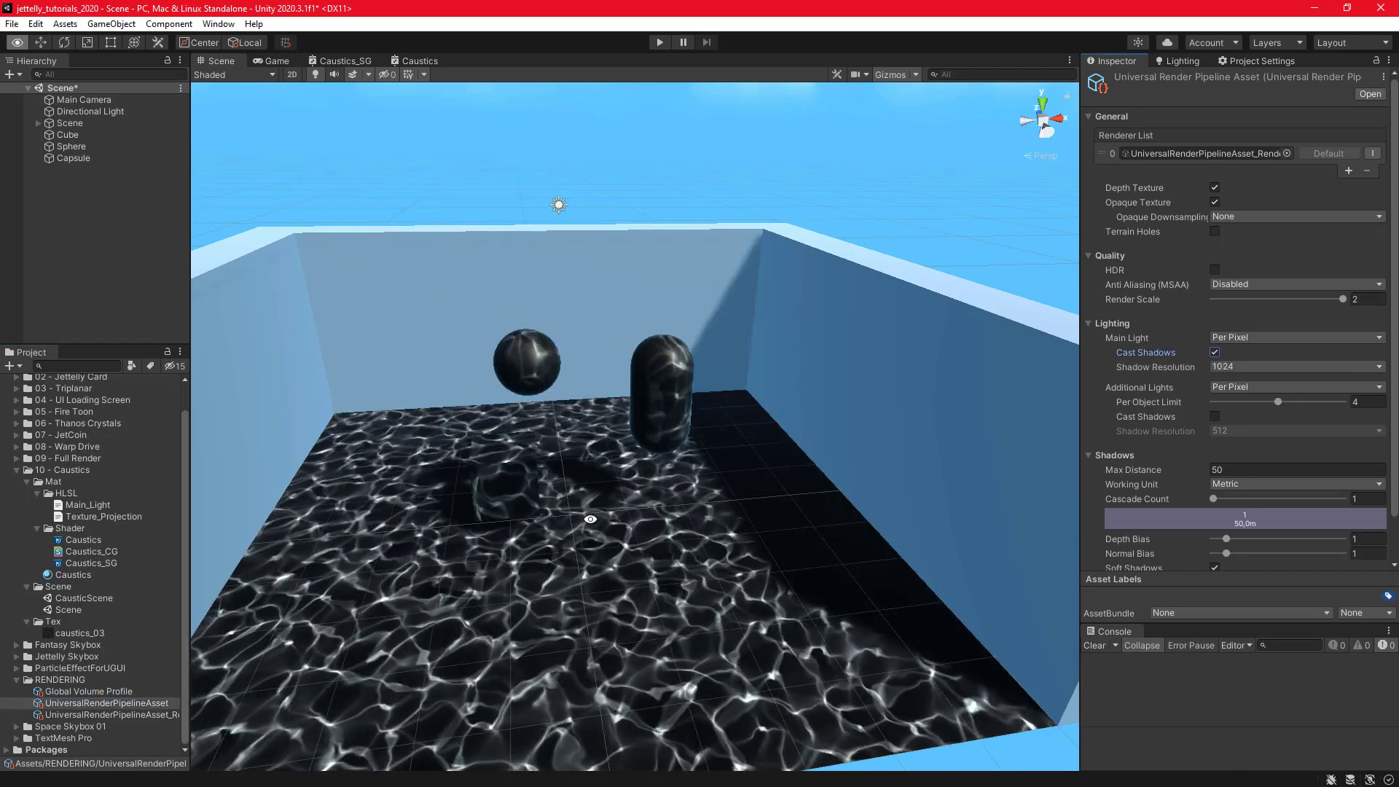
pyautogui.keyDown('alt'); pyautogui.moveTo(582, 495); pyautogui.dragTo(650, 547); pyautogui.keyUp('alt')
pyautogui.moveTo(650, 547); pyautogui.dragTo(656, 522, button='middle')
pyautogui.keyDown('alt'); pyautogui.moveTo(657, 522); pyautogui.dragTo(668, 484); pyautogui.keyUp('alt')
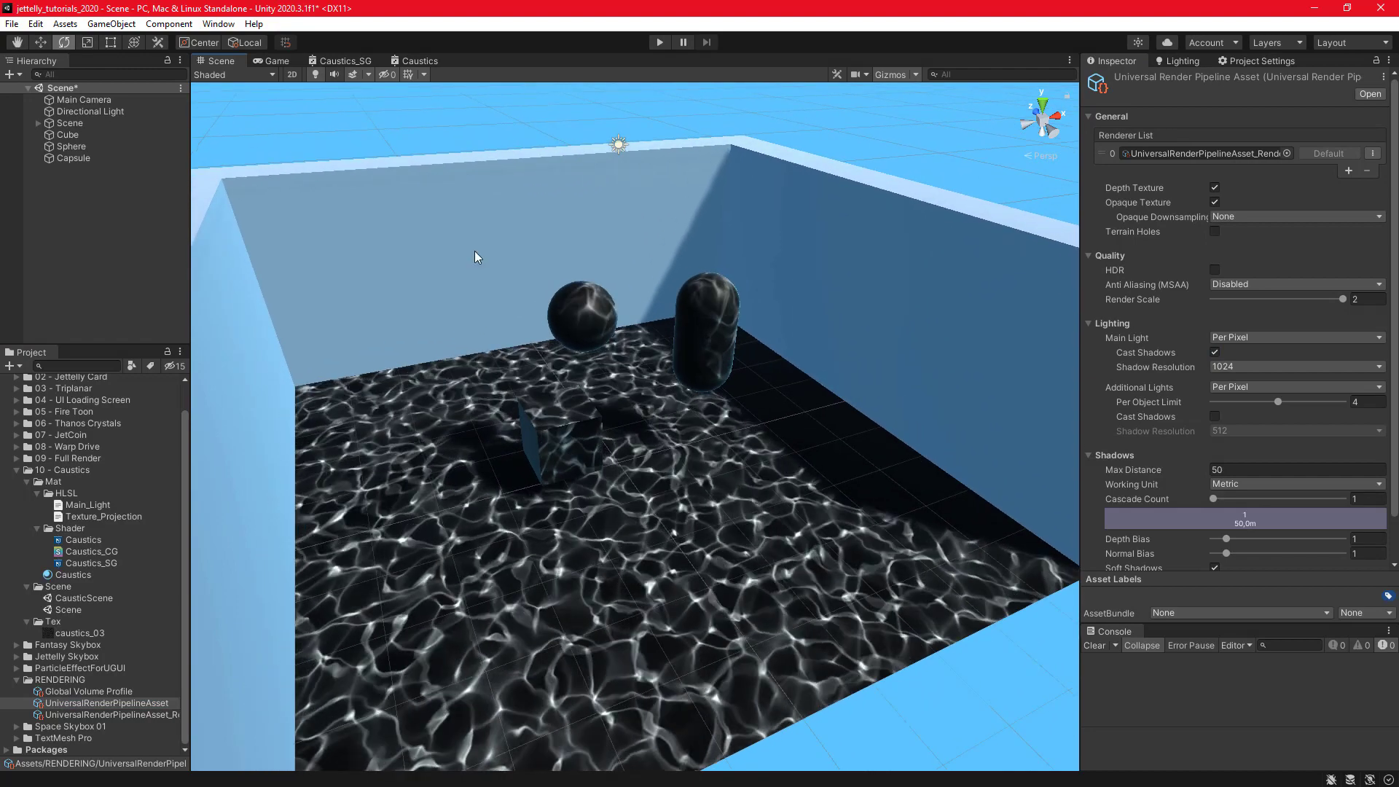
# Add a Texture 2D property named Main Texture to the Caustics graph and place it first in the property list.
pyautogui.click(421, 62)
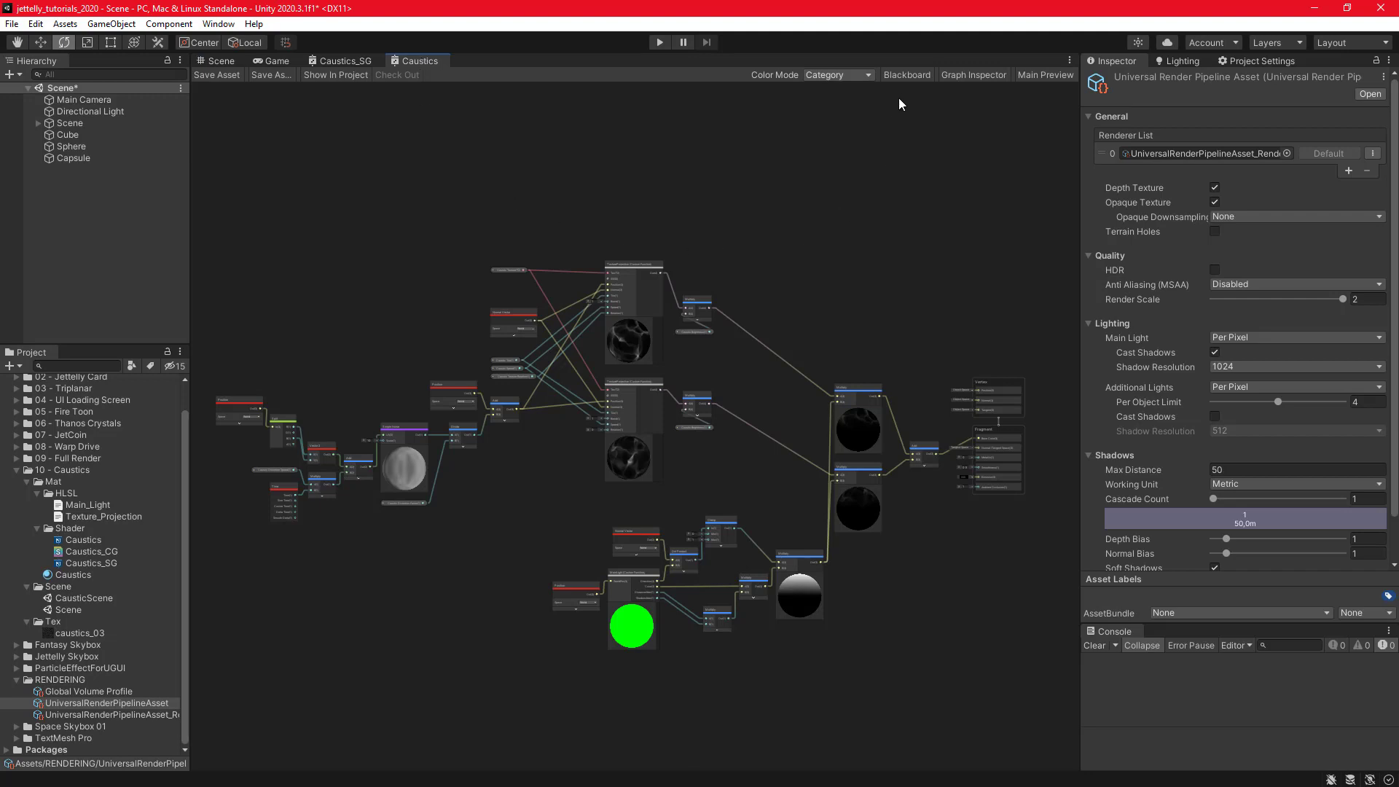
pyautogui.click(905, 75)
pyautogui.scroll(3, 522, 228)
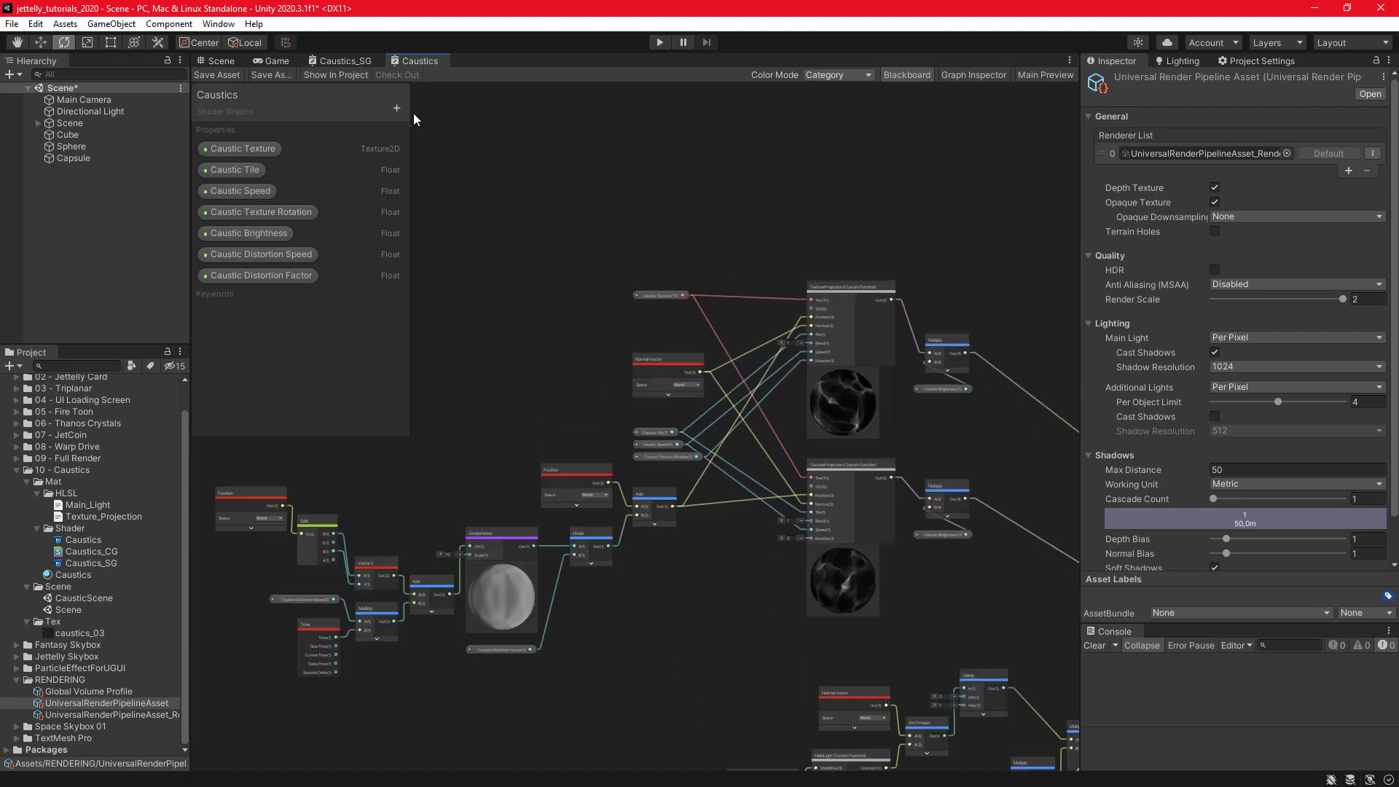
pyautogui.click(401, 108)
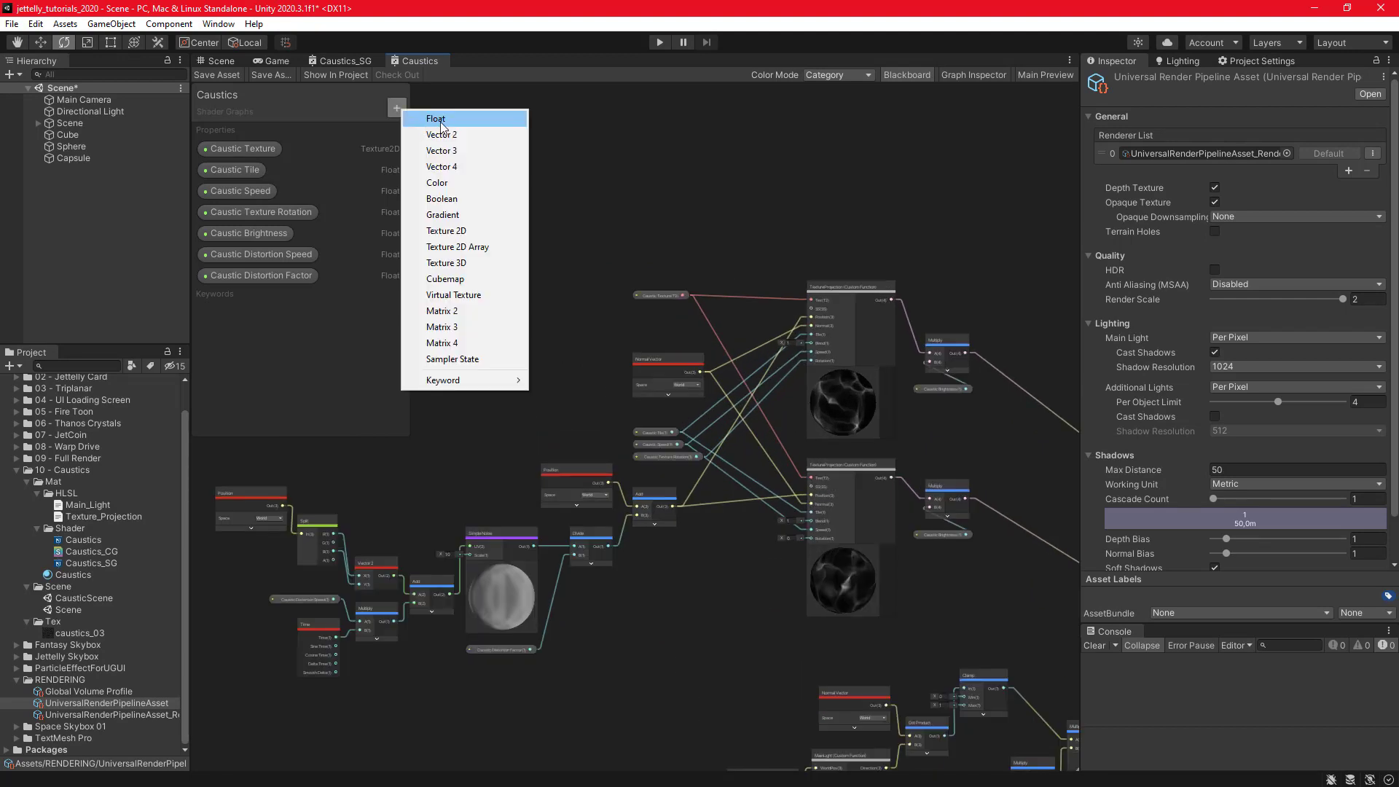
pyautogui.click(470, 230)
pyautogui.write('Main T')
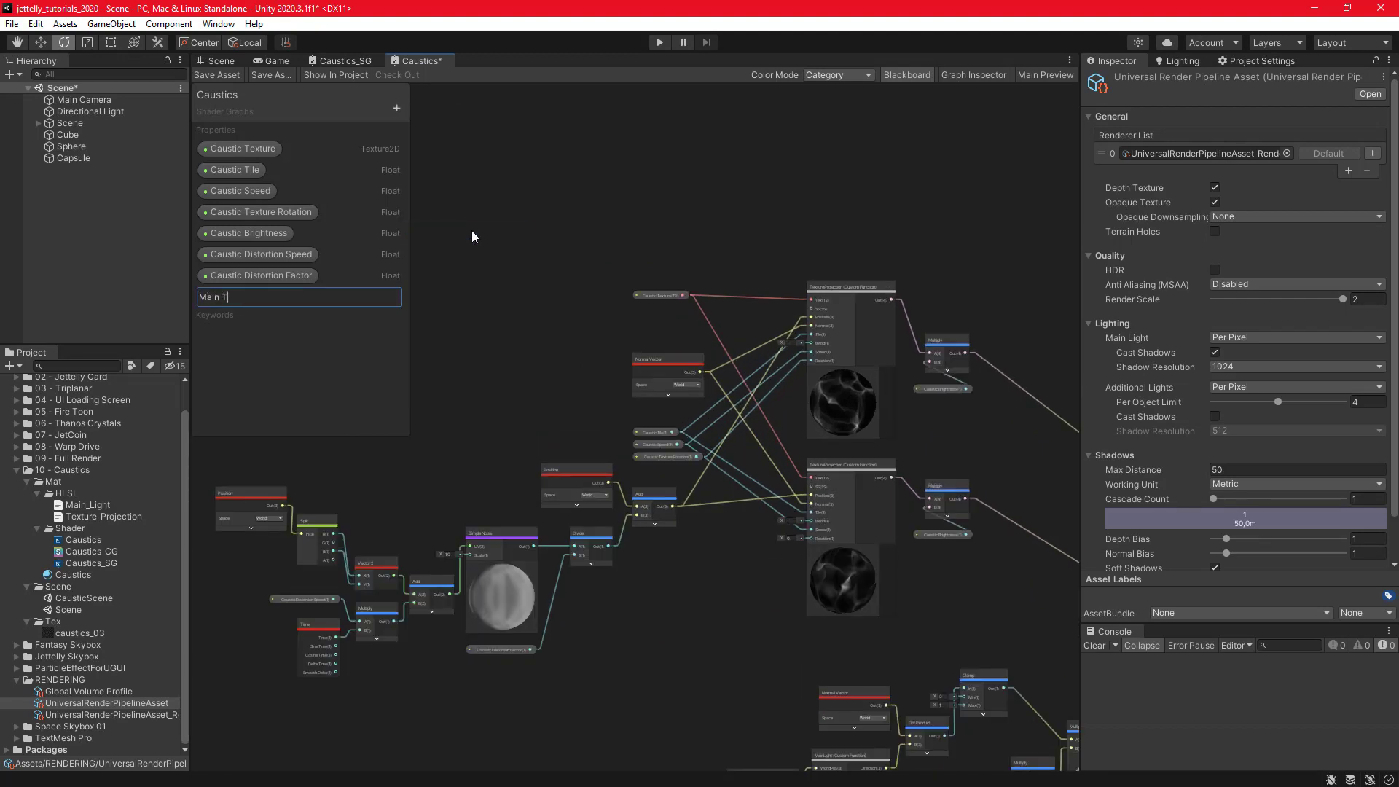
pyautogui.write('exture')
pyautogui.press('Return')
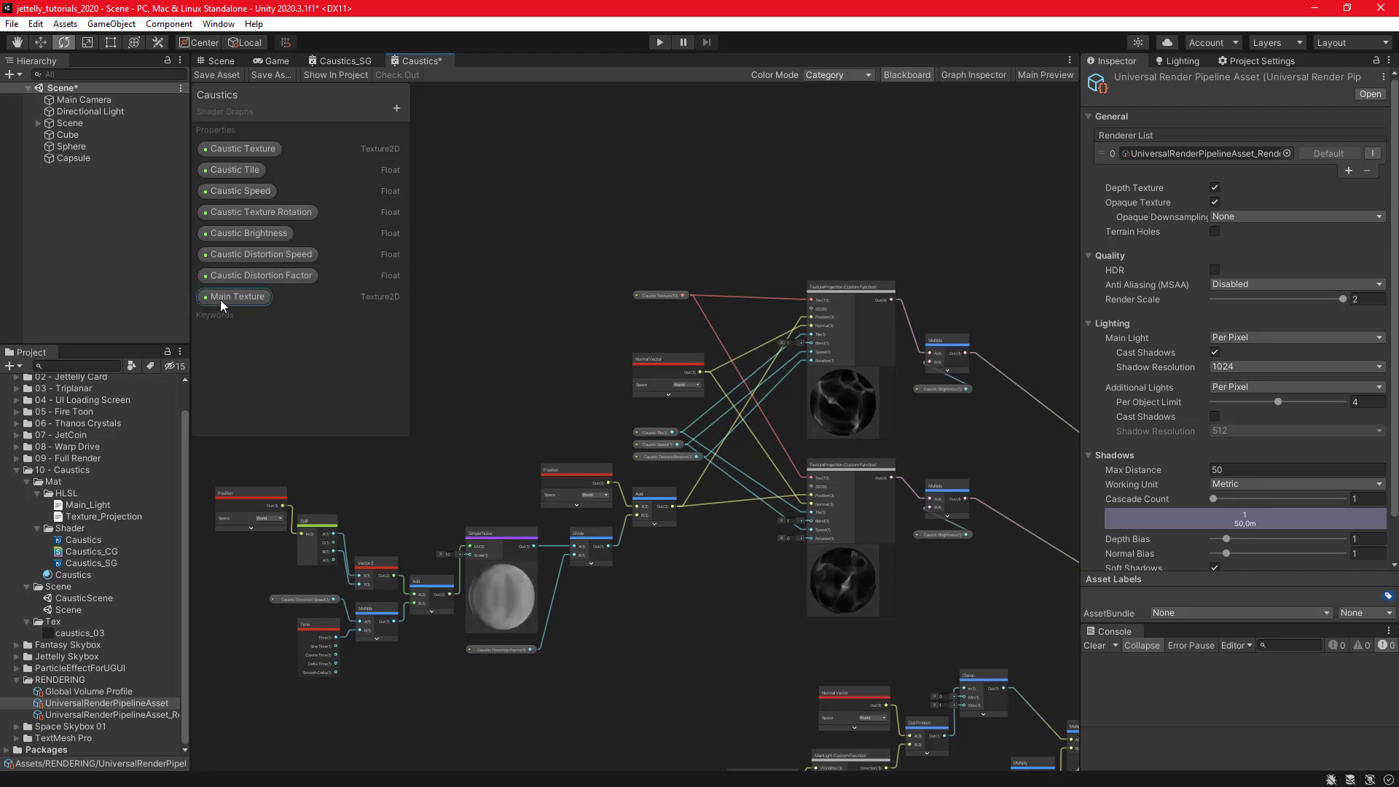
pyautogui.moveTo(220, 299); pyautogui.dragTo(238, 142)
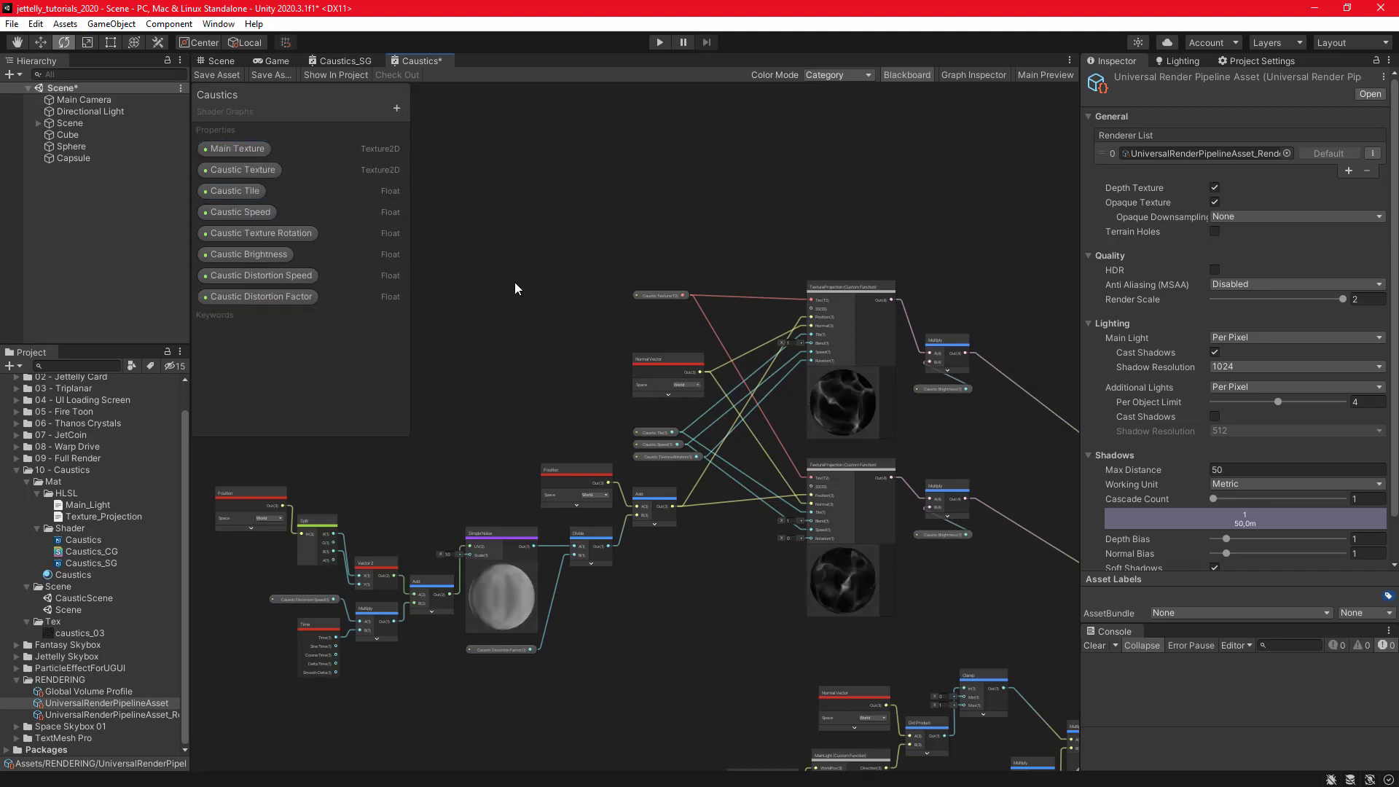
# Add a Float property named Ambient Factor and place it directly below Main Texture in the property list.
pyautogui.click(397, 108)
pyautogui.click(447, 120)
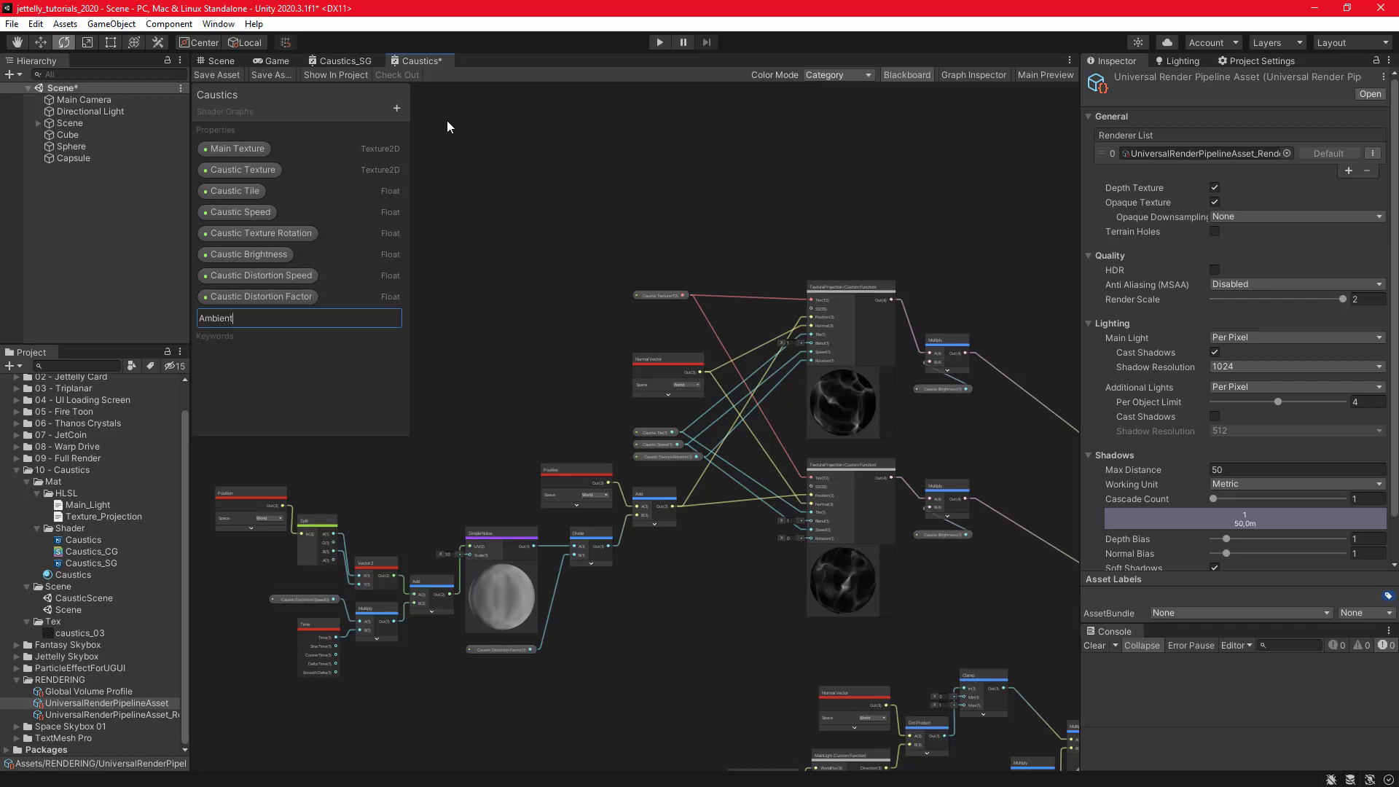
pyautogui.press('Return')
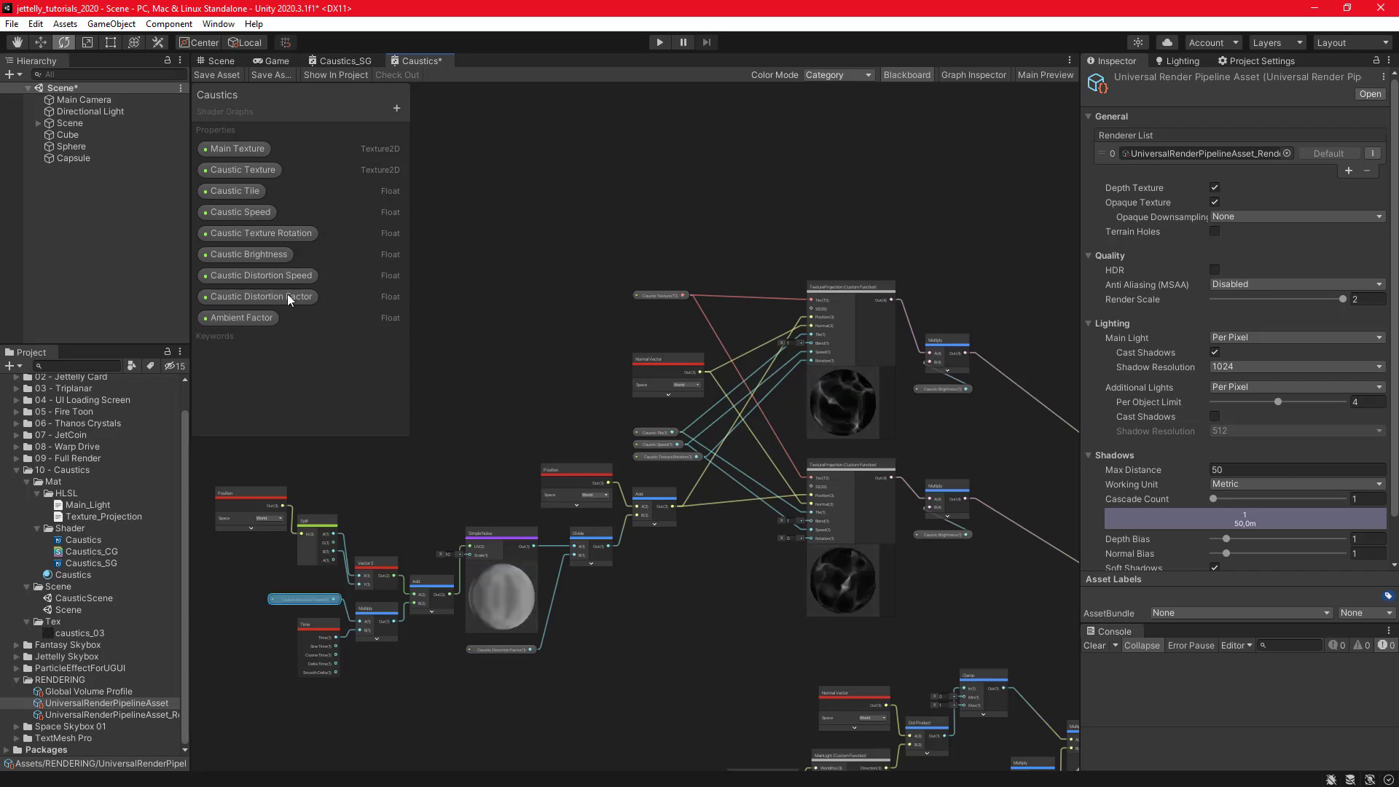
pyautogui.moveTo(251, 318); pyautogui.dragTo(260, 162)
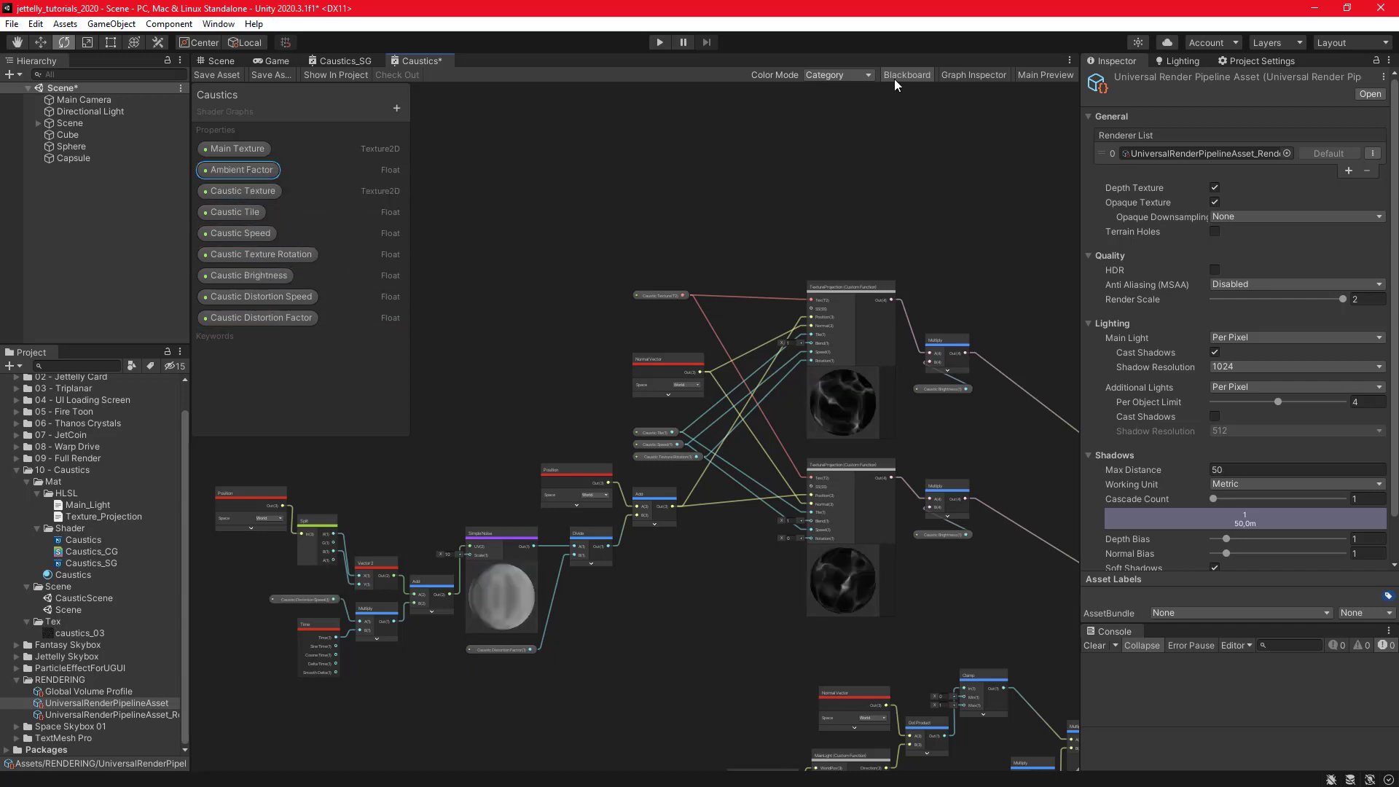
# Set the Ambient Factor property's mode to Slider.
pyautogui.click(972, 75)
pyautogui.click(1002, 207)
pyautogui.click(1002, 241)
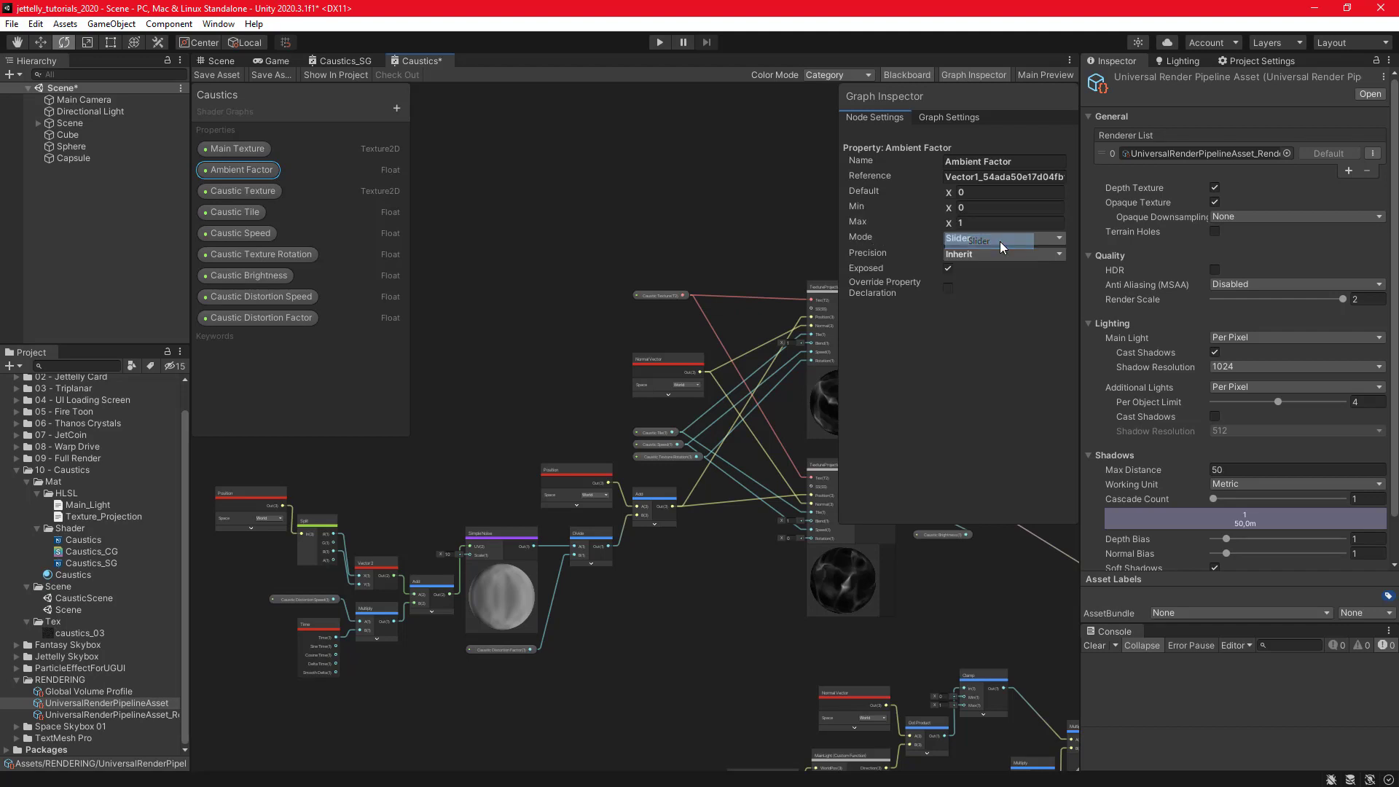
pyautogui.click(978, 192)
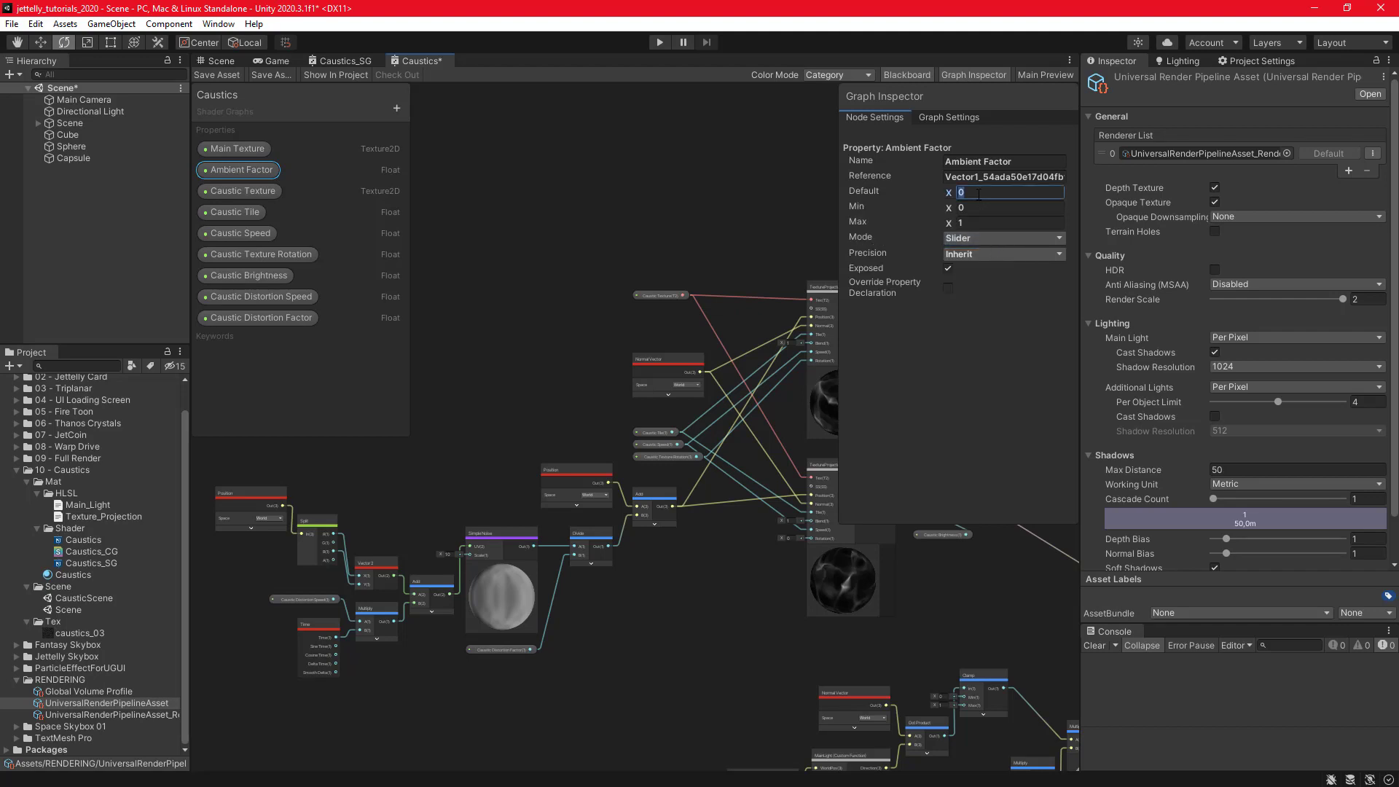
pyautogui.click(969, 75)
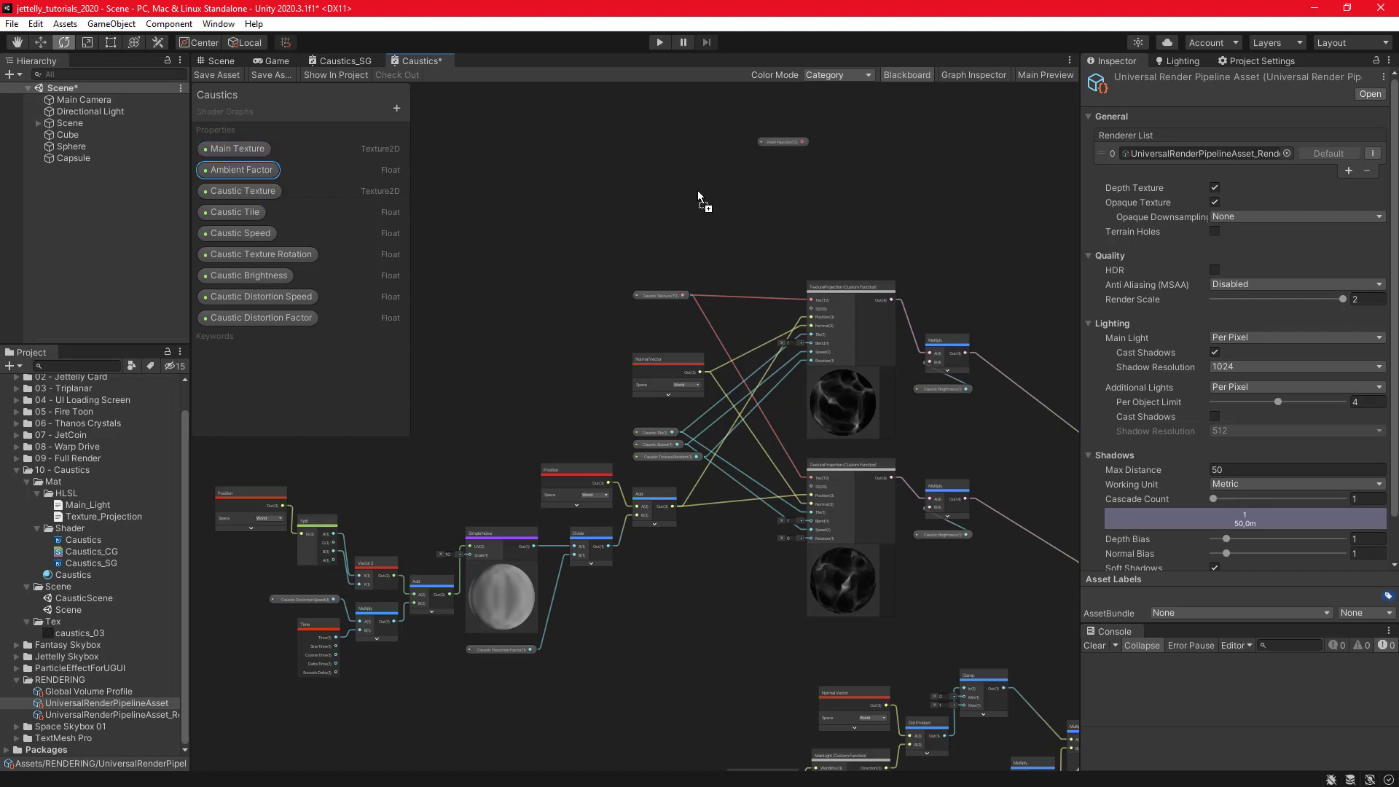
# Place the Main Texture and Ambient Factor properties as nodes in the empty graph area above the lighting Multiply nodes.
pyautogui.moveTo(920, 207); pyautogui.dragTo(568, 235, button='middle')
pyautogui.moveTo(474, 149); pyautogui.dragTo(854, 353)
pyautogui.click(902, 369)
pyautogui.scroll(7, 902, 368)
pyautogui.moveTo(885, 371); pyautogui.dragTo(796, 363, button='middle')
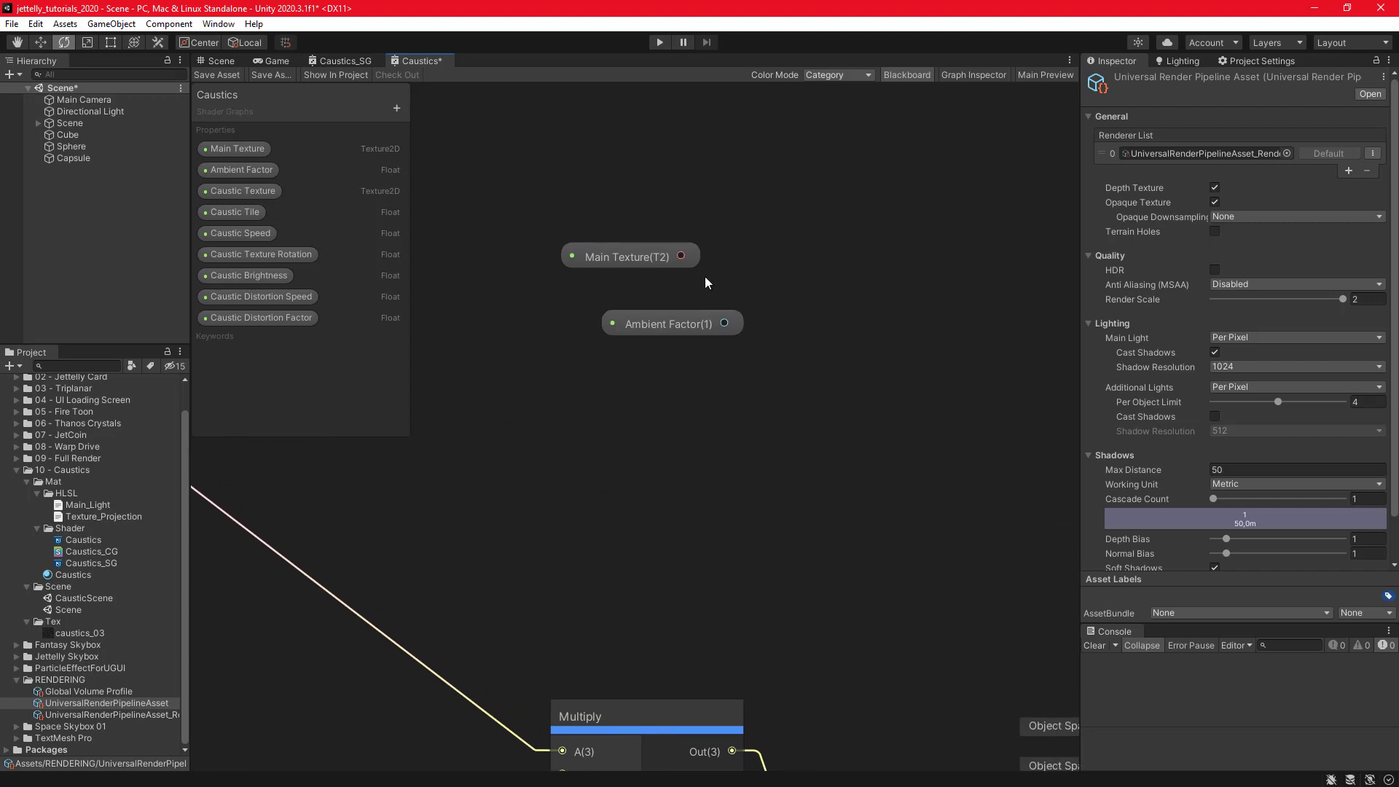
# Create a Sample Texture 2D node fed by Main Texture, move Ambient Factor clear of it, and collapse the sampler's preview.
pyautogui.moveTo(682, 255); pyautogui.dragTo(763, 317)
pyautogui.write('sampl')
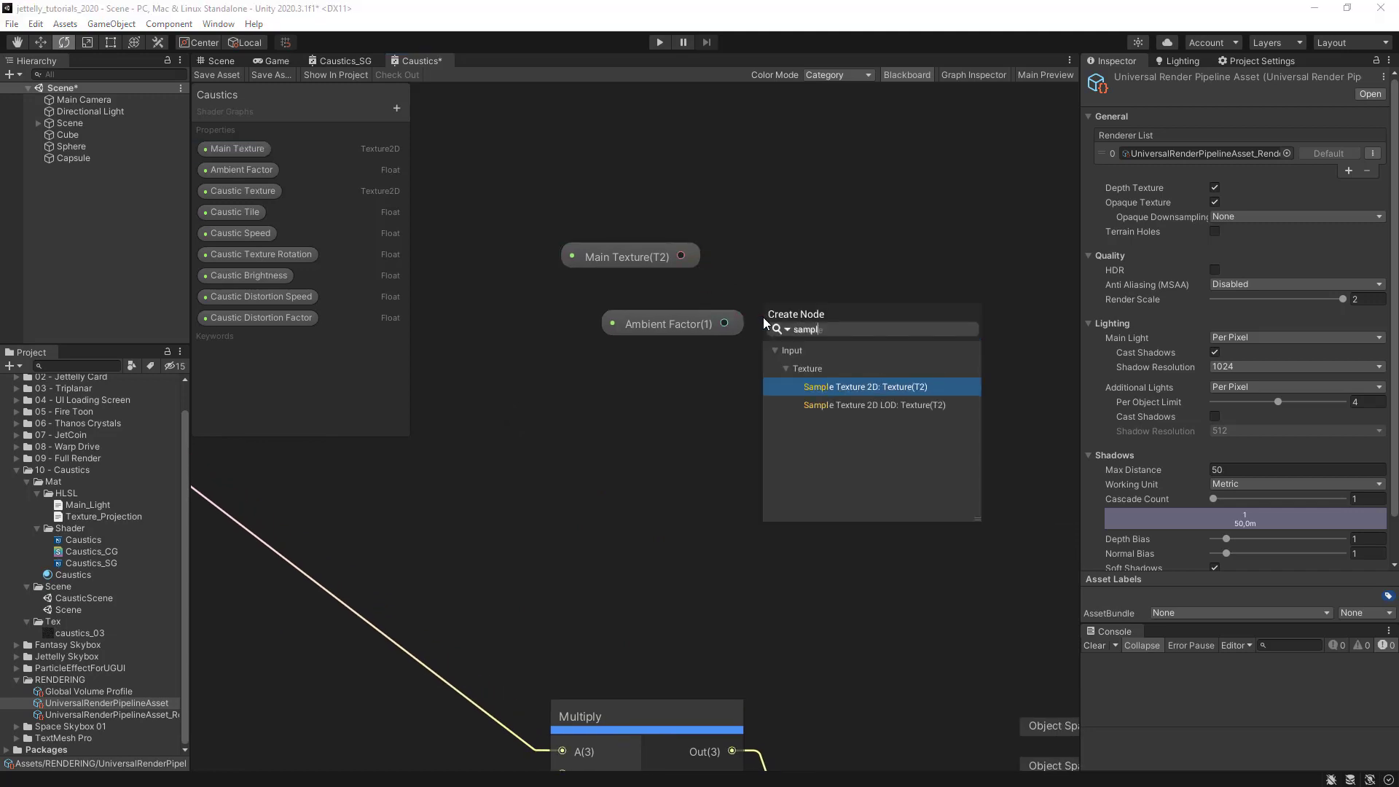
pyautogui.press('Return')
pyautogui.moveTo(656, 324); pyautogui.dragTo(482, 412)
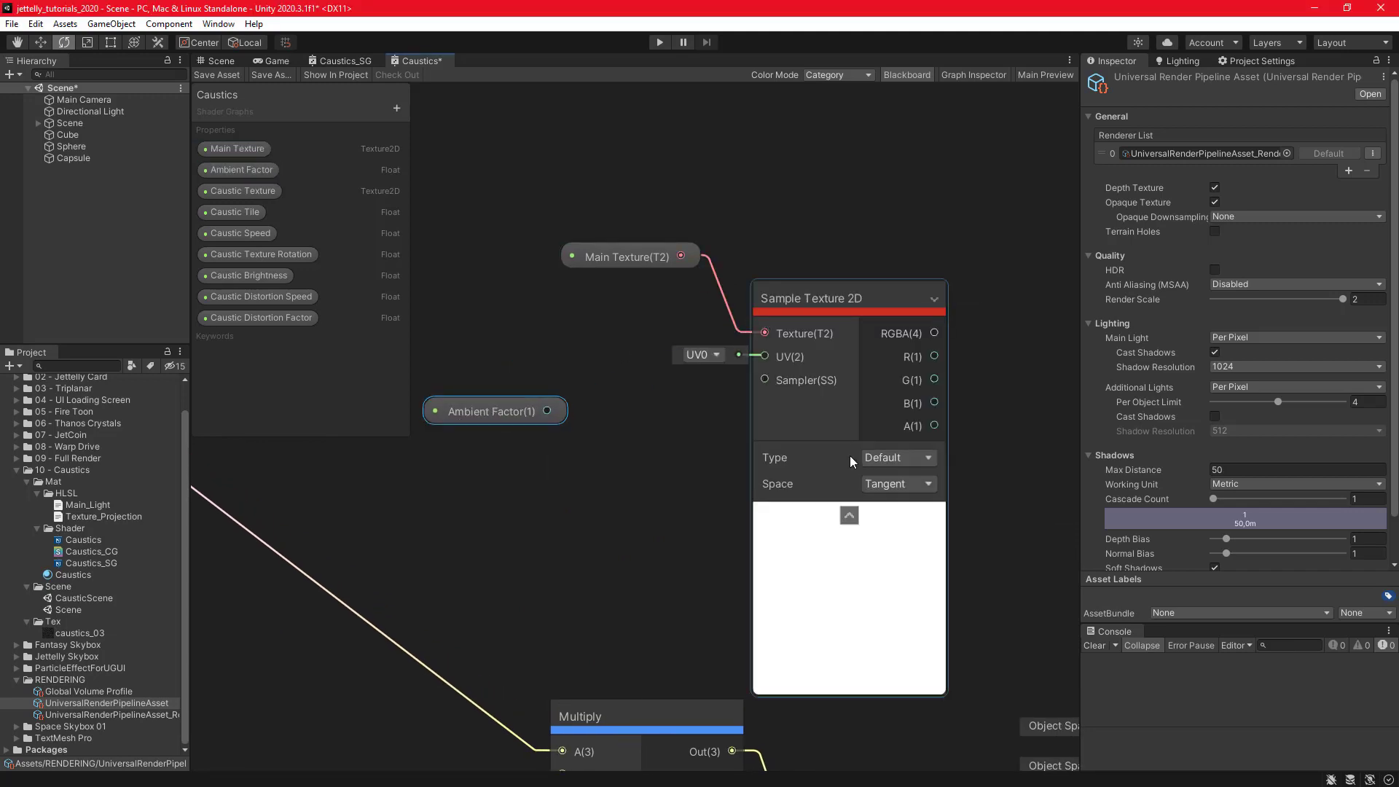
pyautogui.click(850, 461)
# Move the Sample Texture 2D node up and to the left, and tuck the Main Texture node in beside it.
pyautogui.moveTo(627, 218); pyautogui.dragTo(789, 368)
pyautogui.scroll(-2, 788, 368)
pyautogui.moveTo(771, 281); pyautogui.dragTo(787, 266, button='middle')
pyautogui.moveTo(805, 292); pyautogui.dragTo(696, 212)
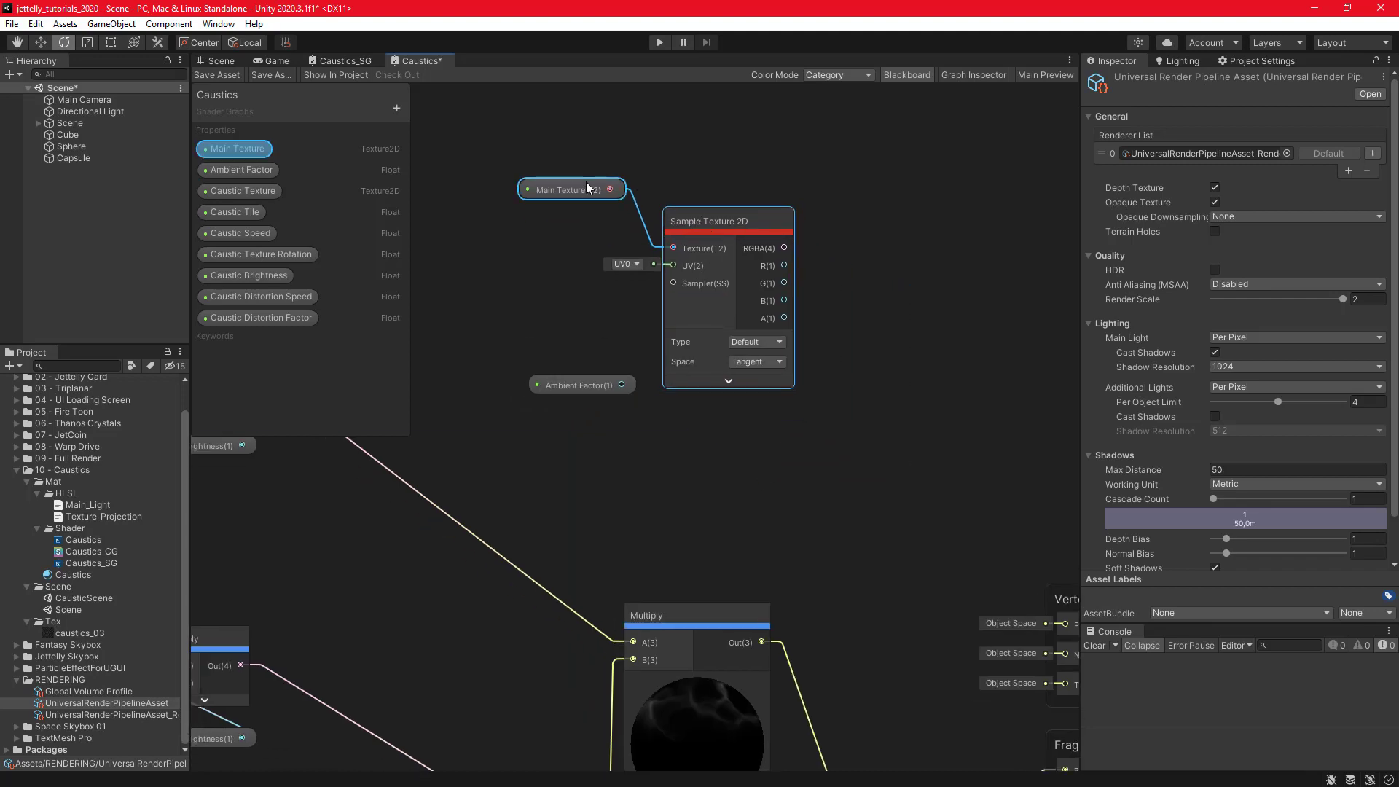
pyautogui.click(587, 172)
pyautogui.click(593, 189)
pyautogui.moveTo(593, 189); pyautogui.dragTo(613, 194)
pyautogui.click(741, 167)
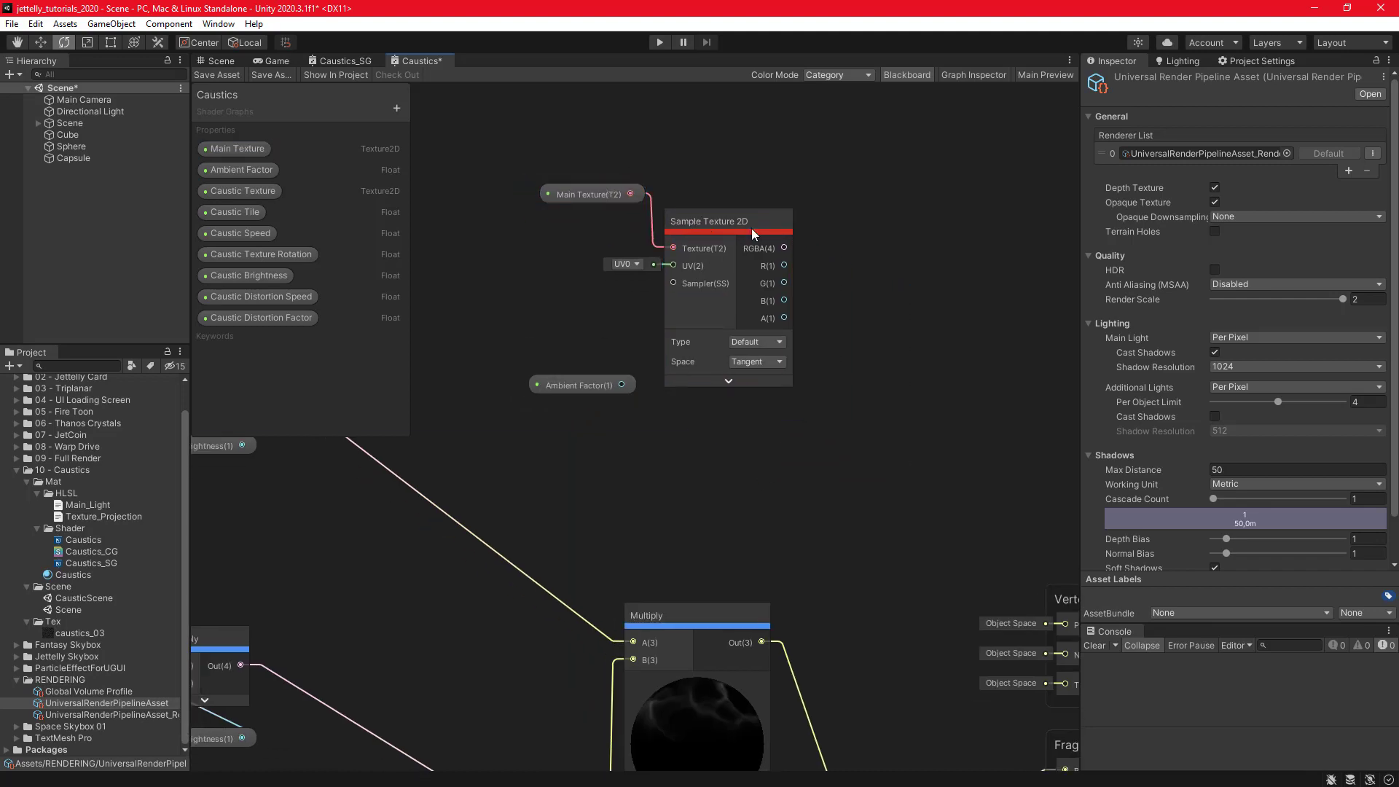
# Create a Baked GI node, place it under the Sample Texture 2D node, and move Ambient Factor beneath Baked GI.
pyautogui.press('space')
pyautogui.write('baked')
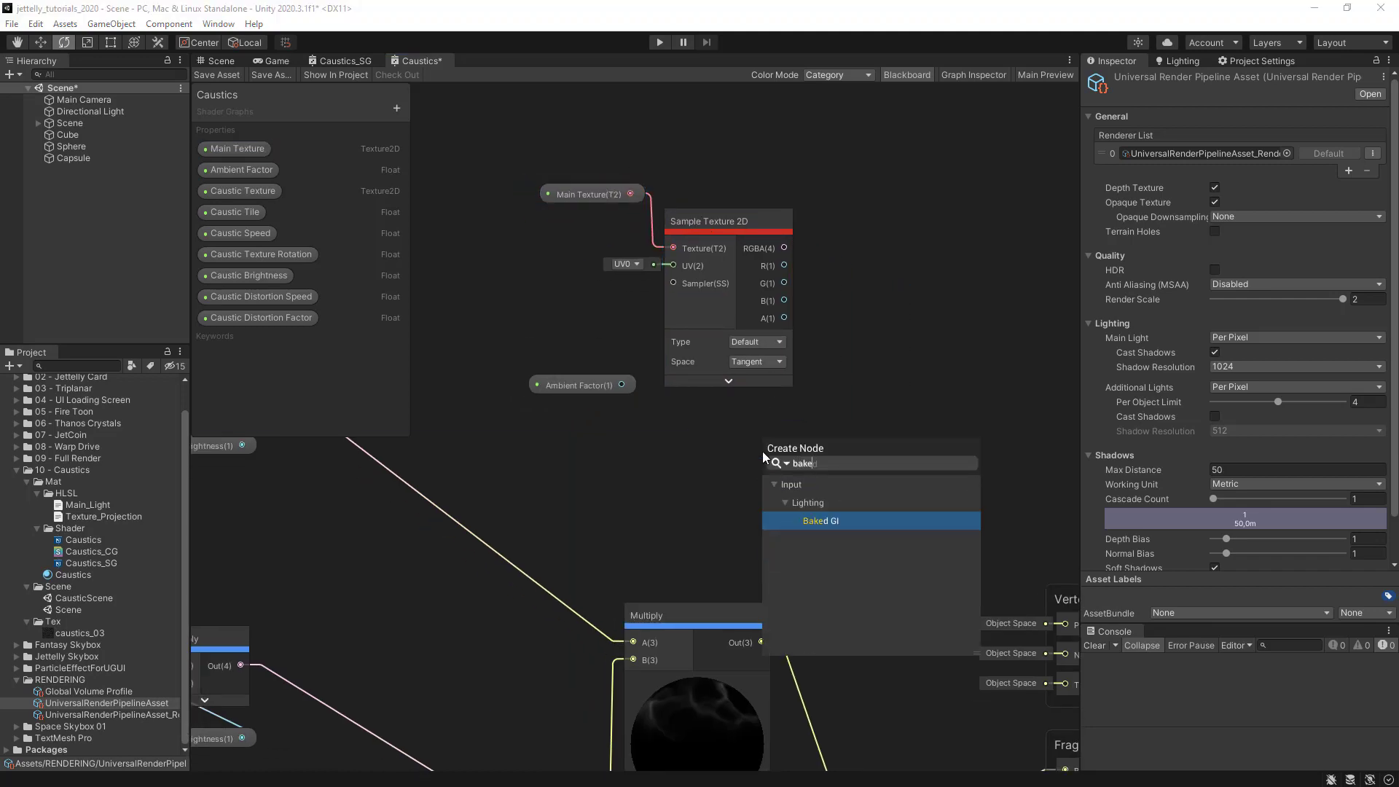
pyautogui.press('Return')
pyautogui.moveTo(825, 386); pyautogui.dragTo(774, 364, button='middle')
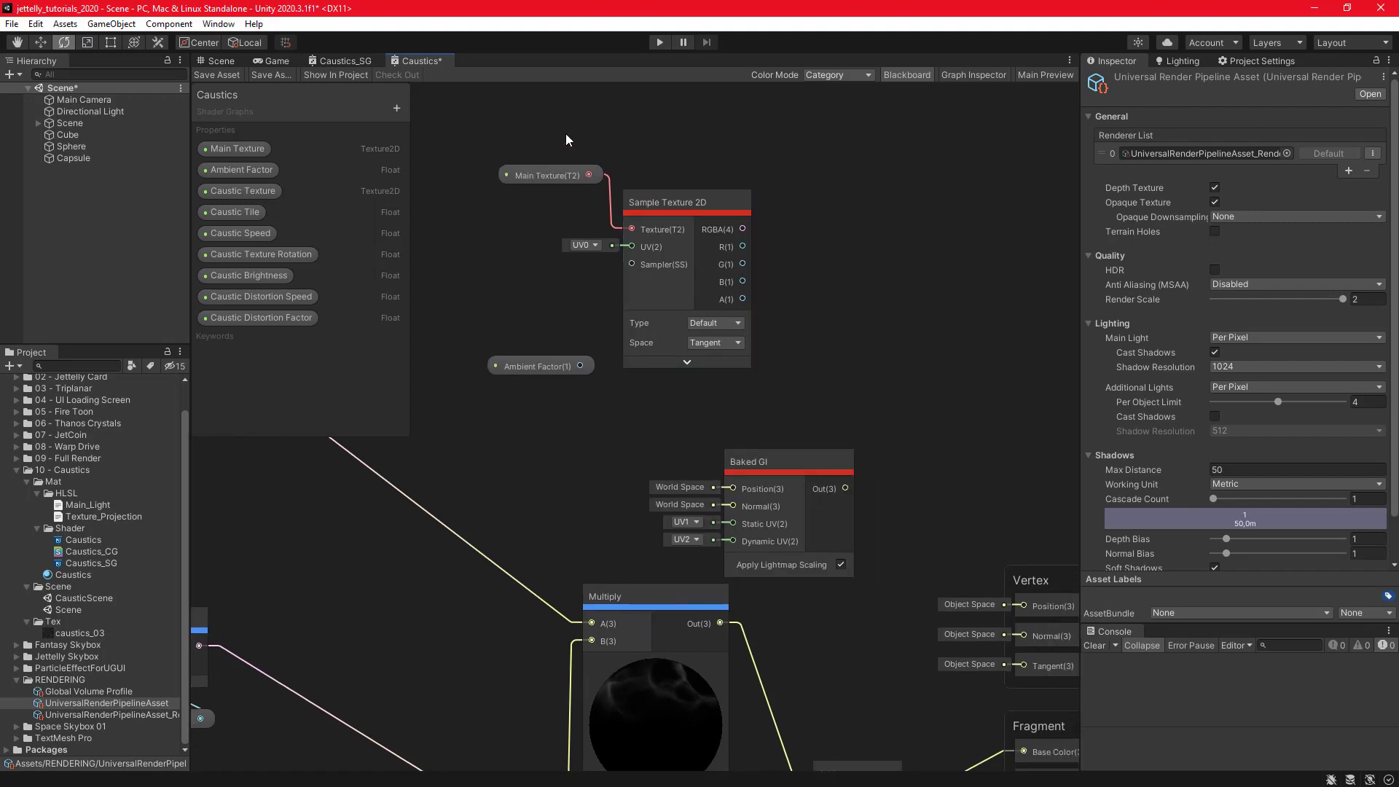
pyautogui.moveTo(565, 133); pyautogui.dragTo(684, 151)
pyautogui.moveTo(782, 478); pyautogui.dragTo(673, 350)
pyautogui.moveTo(519, 378); pyautogui.dragTo(662, 483)
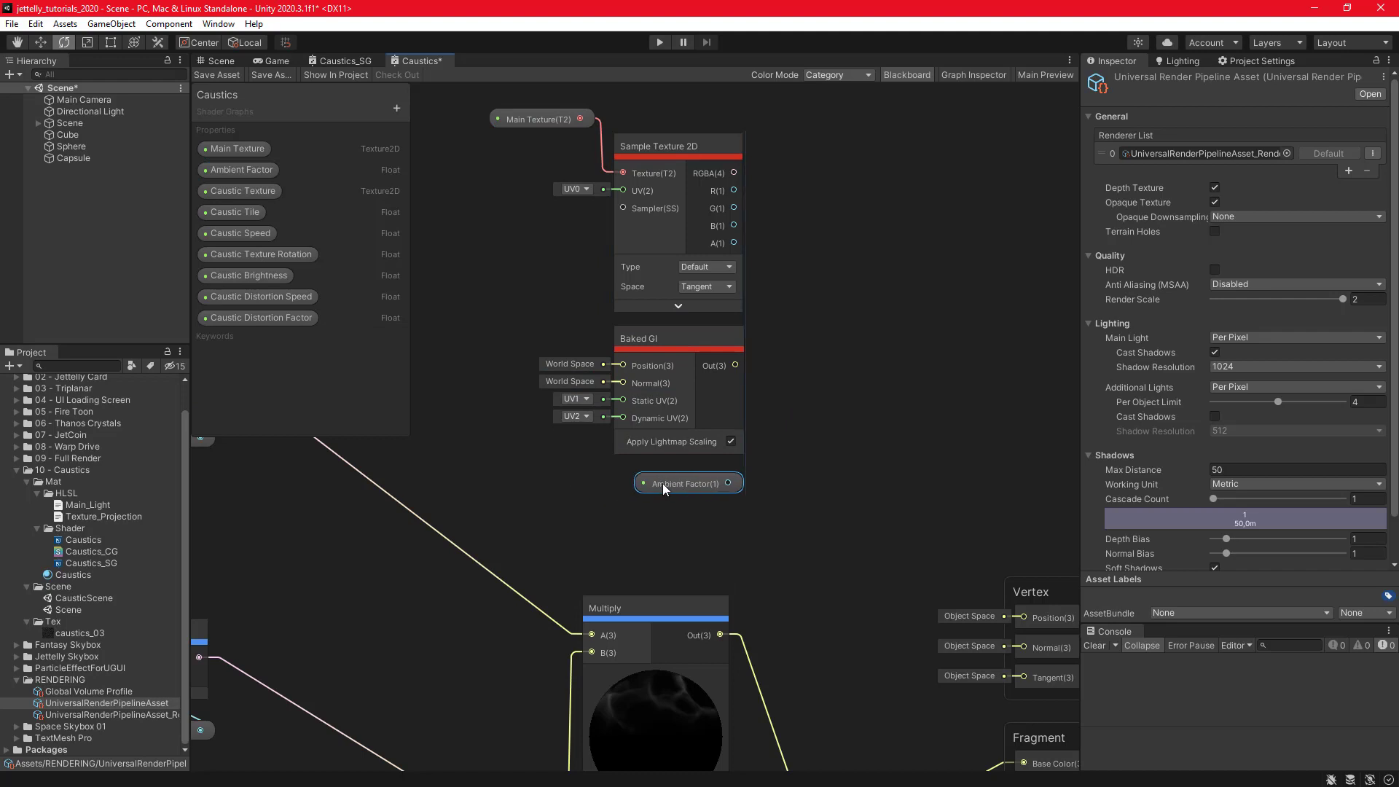
# Create a Multiply node, collapse its preview, and place it beside the Baked GI node.
pyautogui.click(838, 420)
pyautogui.press('space')
pyautogui.write('multiply')
pyautogui.press('Return')
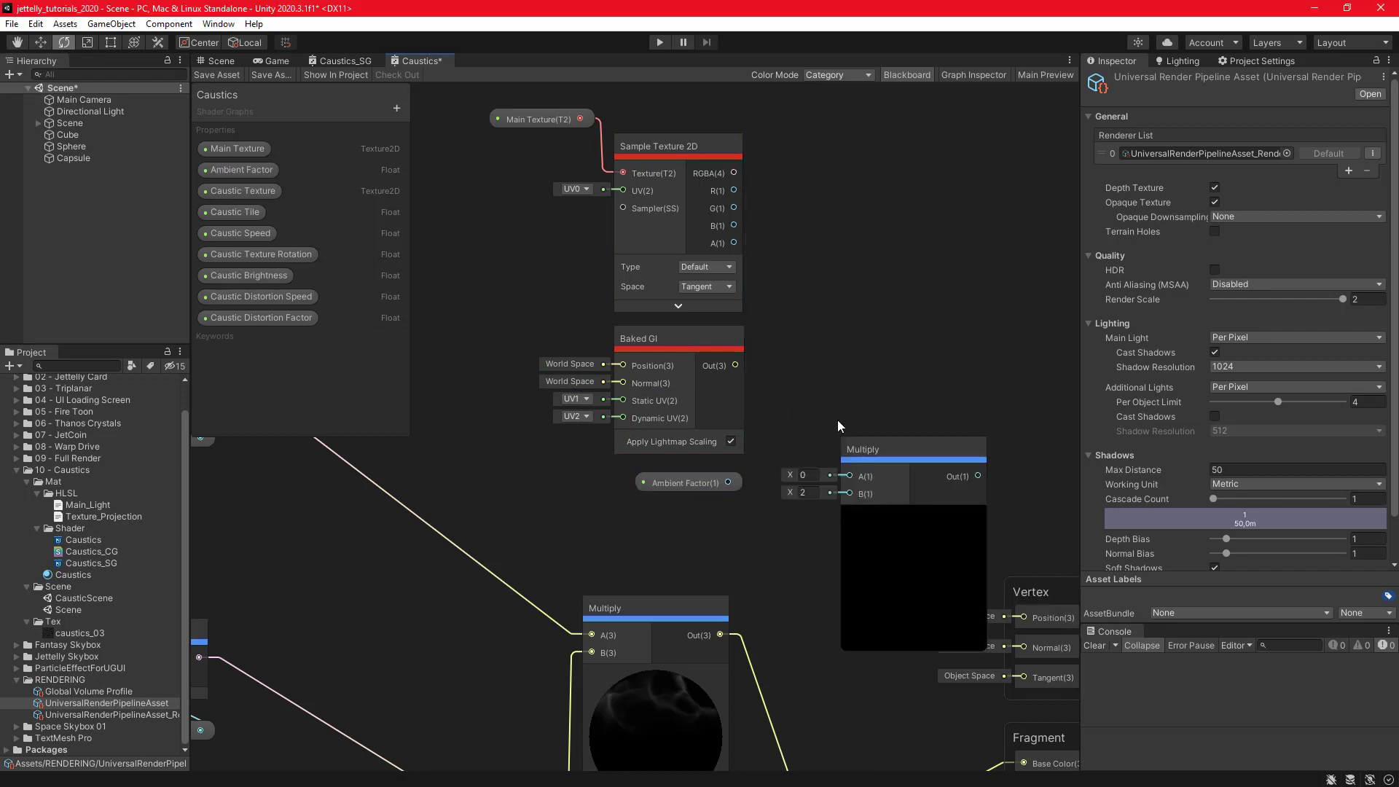
pyautogui.scroll(3, 837, 420)
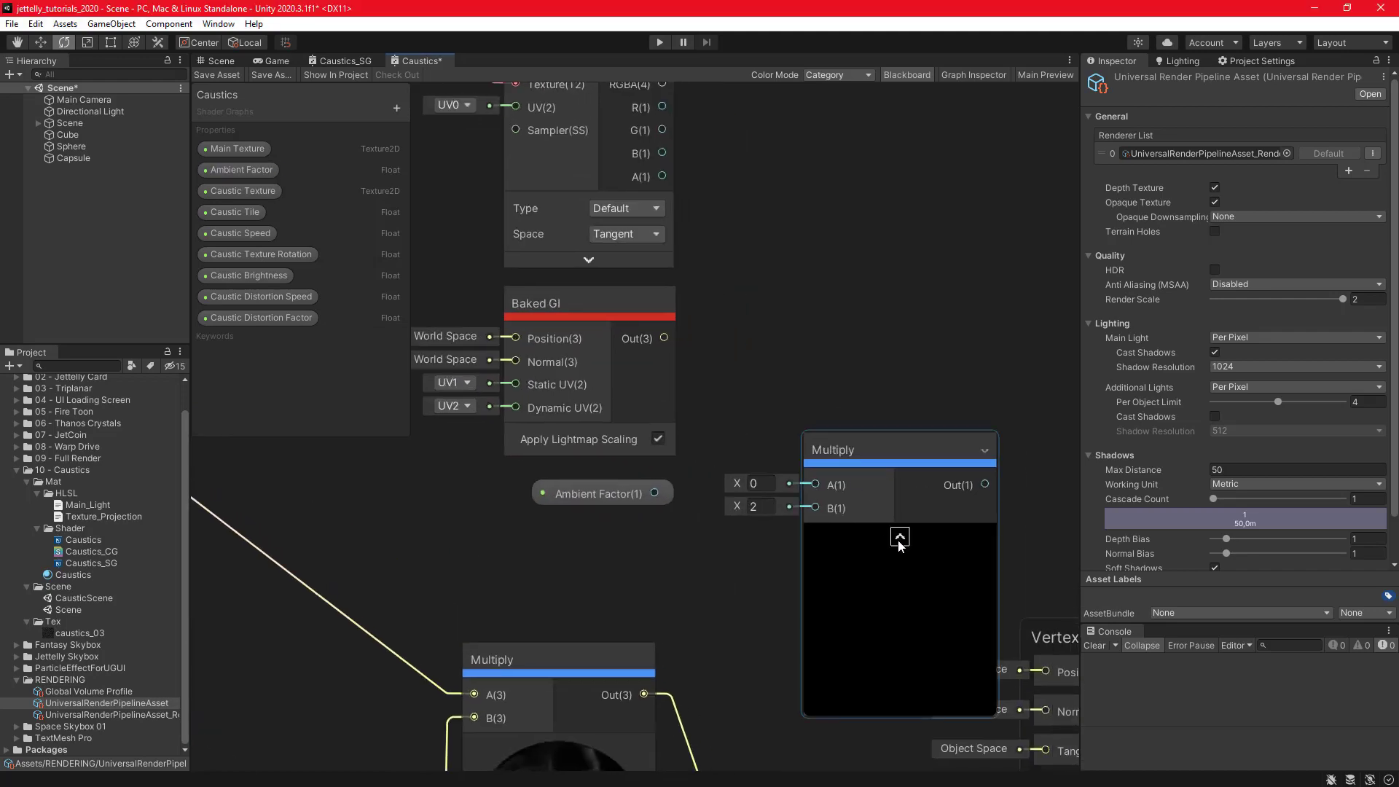
pyautogui.click(897, 543)
pyautogui.moveTo(835, 437); pyautogui.dragTo(813, 334)
# Connect Baked GI to the new Multiply's A input and Ambient Factor to B, tidy the node's position, and hide the Blackboard.
pyautogui.moveTo(675, 340); pyautogui.dragTo(791, 372)
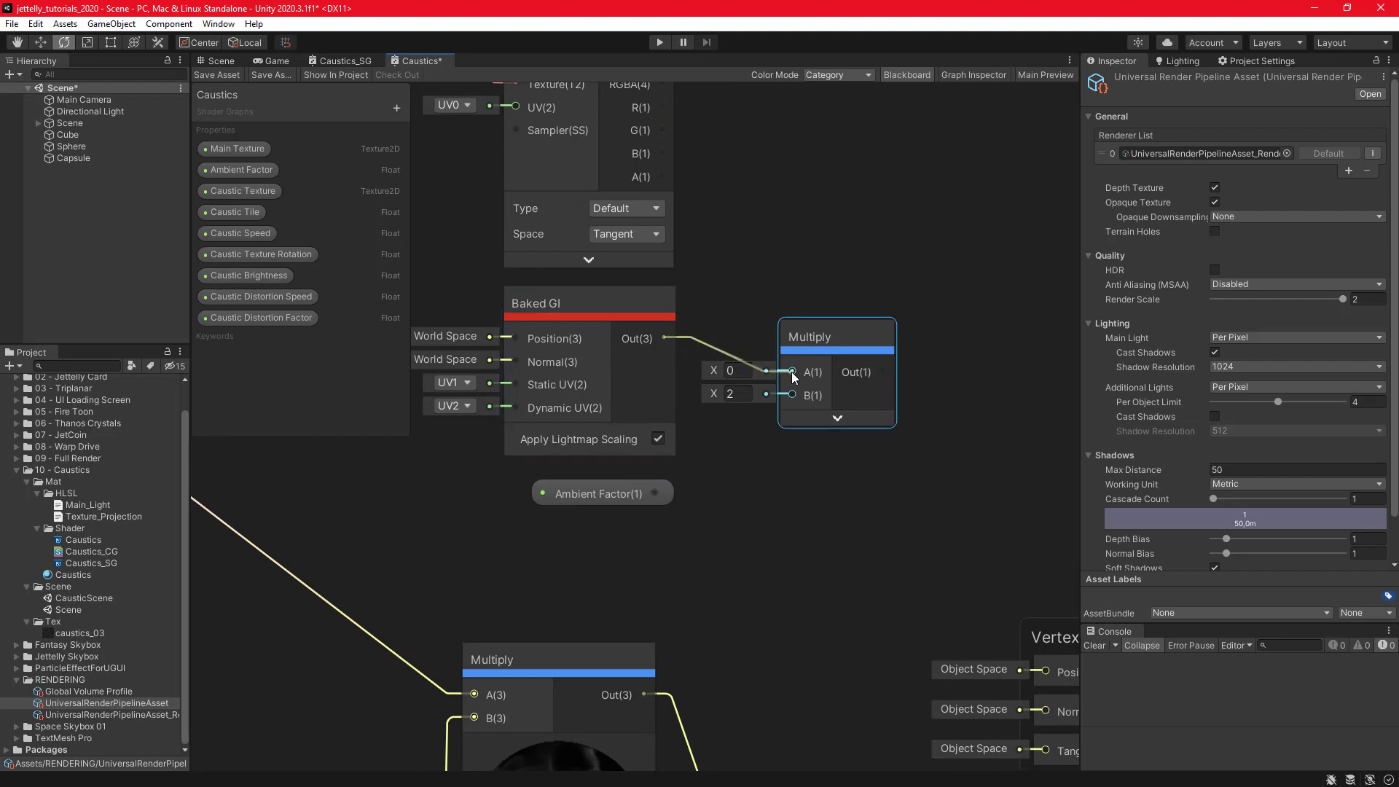
pyautogui.moveTo(655, 493); pyautogui.dragTo(778, 412)
pyautogui.moveTo(793, 399); pyautogui.dragTo(793, 397)
pyautogui.moveTo(831, 332); pyautogui.dragTo(777, 383)
pyautogui.click(816, 294)
pyautogui.scroll(-2, 821, 295)
pyautogui.moveTo(835, 292); pyautogui.dragTo(856, 416, button='middle')
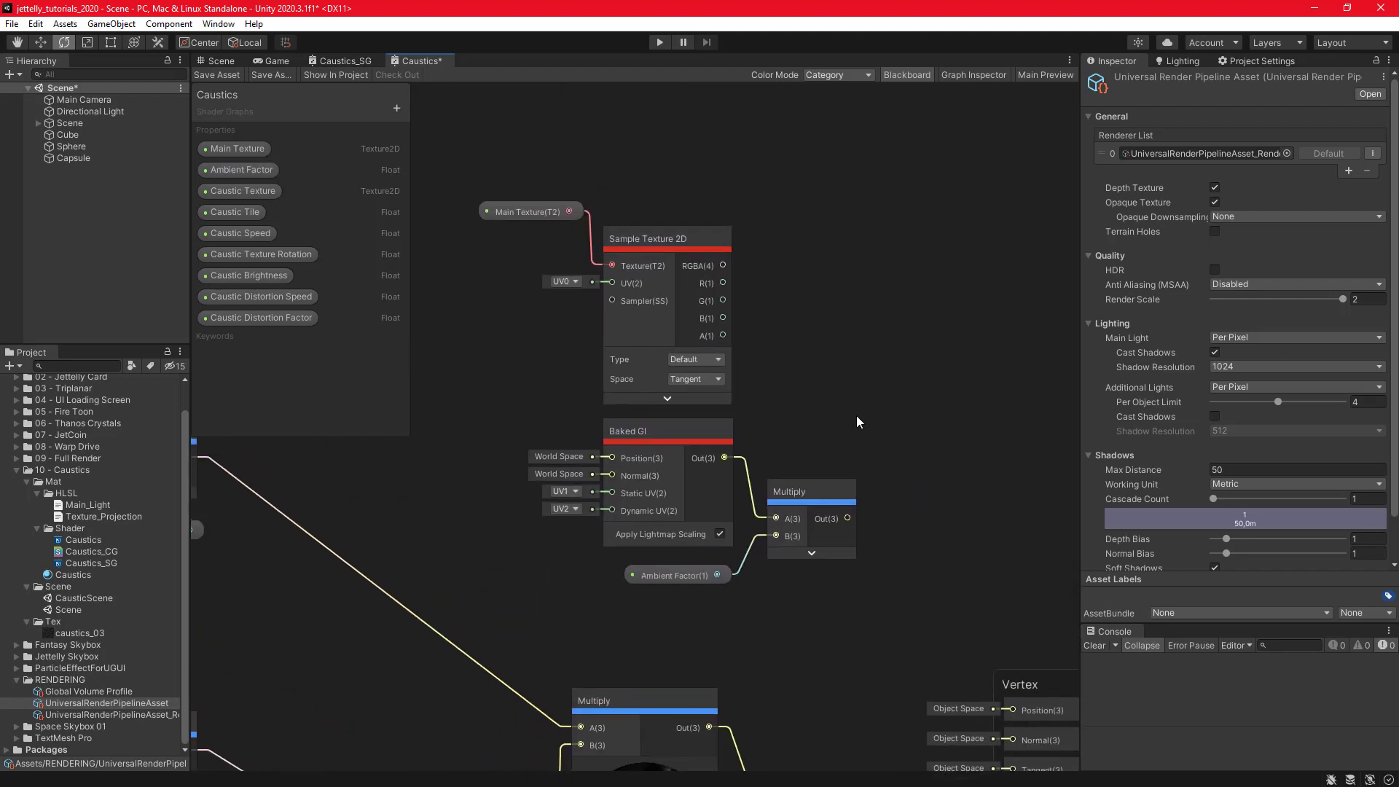
pyautogui.click(906, 75)
# Create another Multiply node to the right of the Baked GI Multiply and collapse its preview.
pyautogui.moveTo(816, 352); pyautogui.dragTo(781, 349, button='middle')
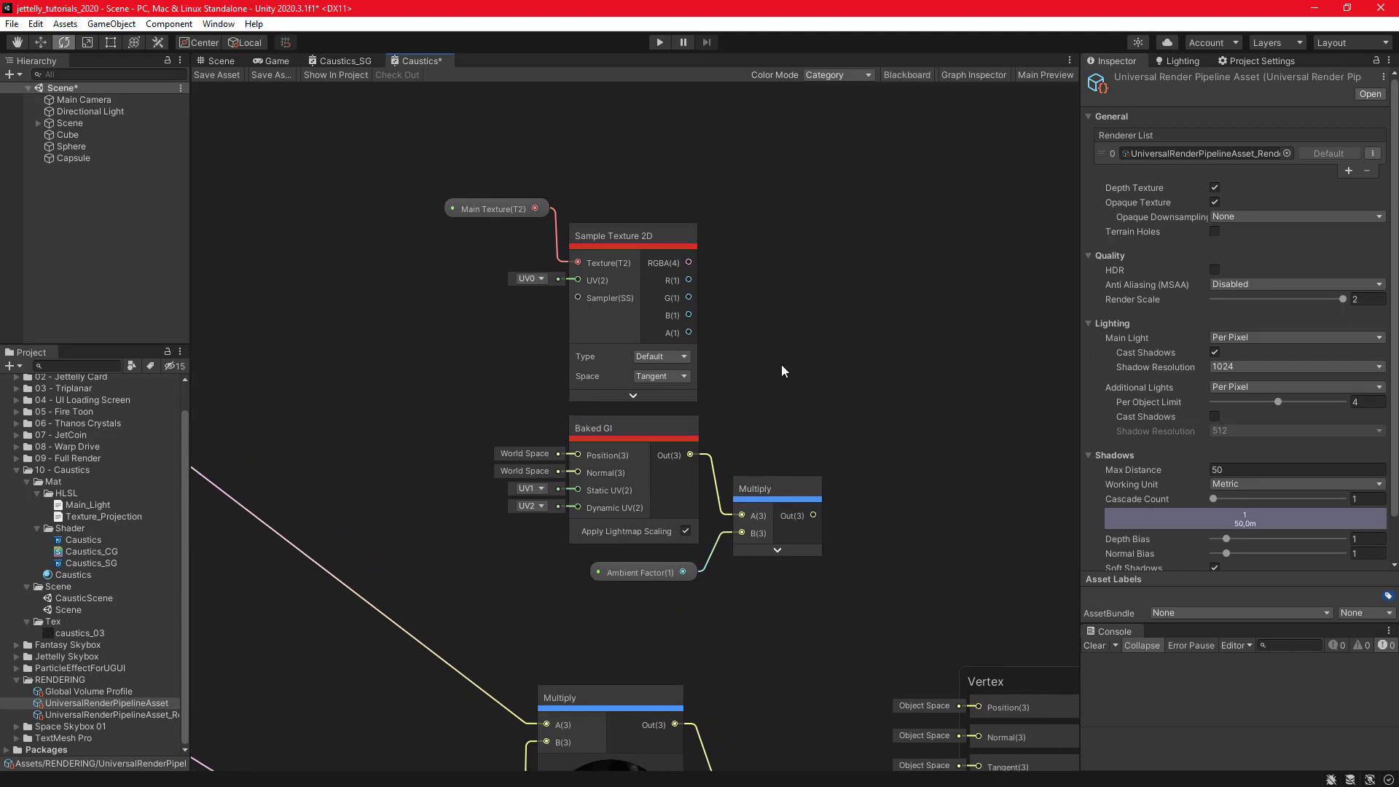
pyautogui.moveTo(984, 410); pyautogui.dragTo(894, 378, button='middle')
pyautogui.press('space')
pyautogui.write('multiply')
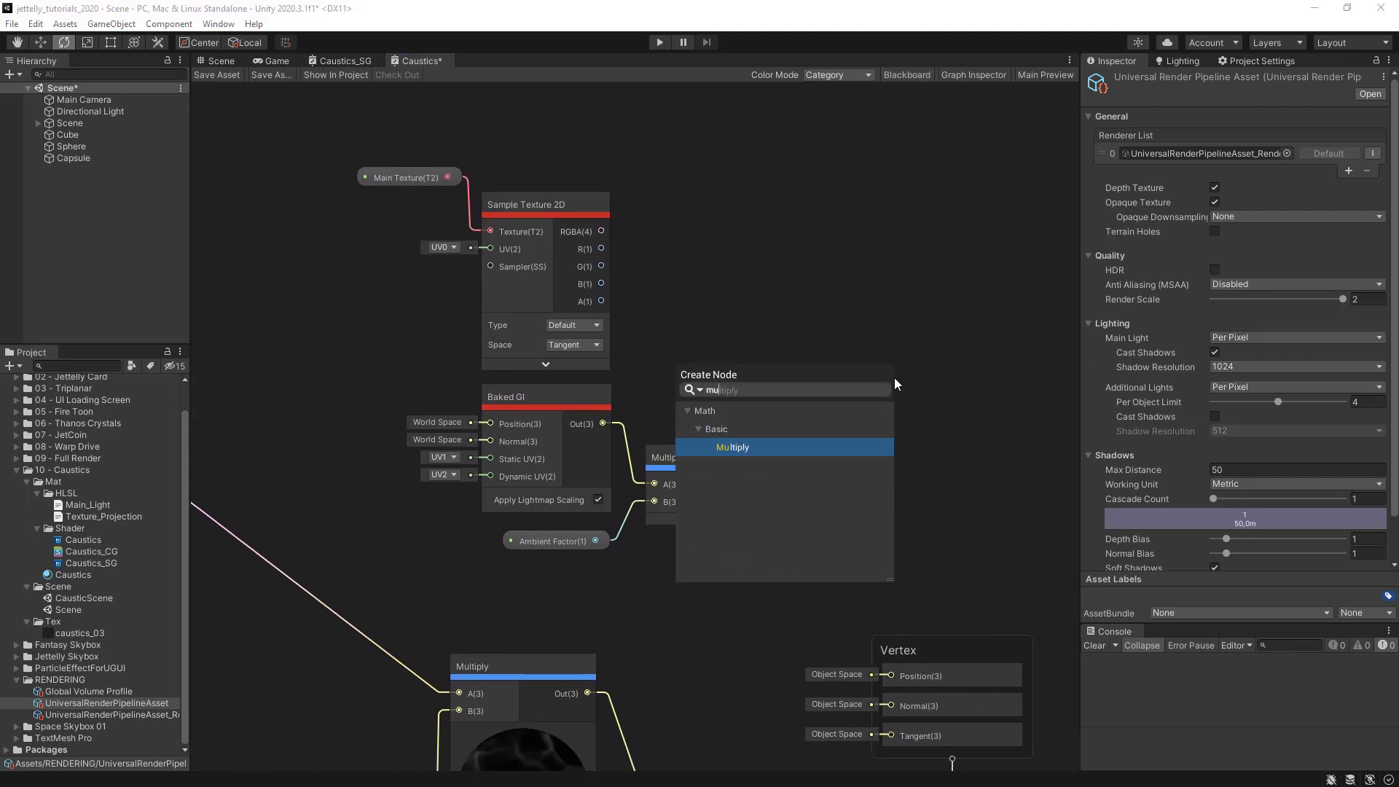
pyautogui.press('Return')
pyautogui.click(973, 477)
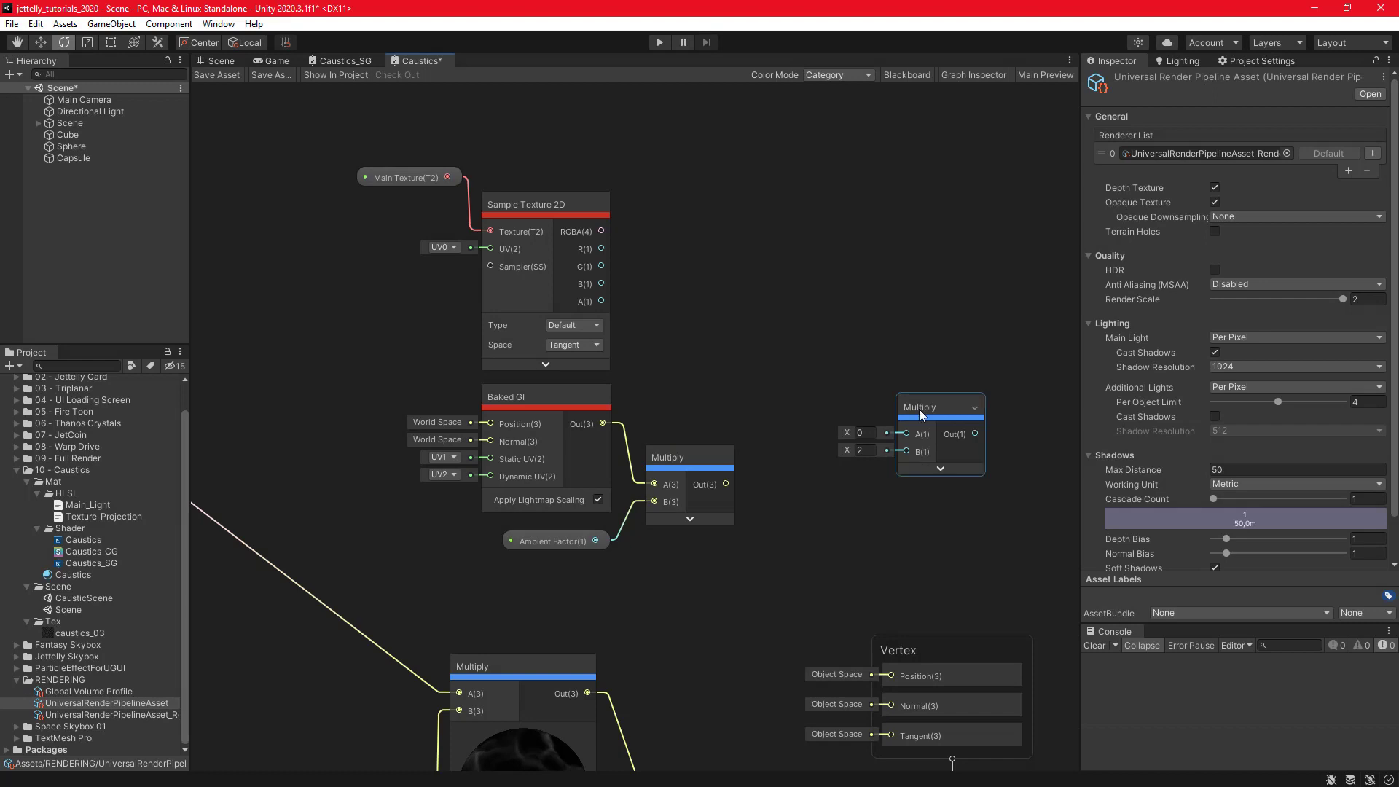
# Connect Sample Texture 2D's RGBA to the new Multiply's A and the ambient Multiply to B, and move the Vertex and Fragment blocks further right.
pyautogui.moveTo(915, 408); pyautogui.dragTo(799, 370)
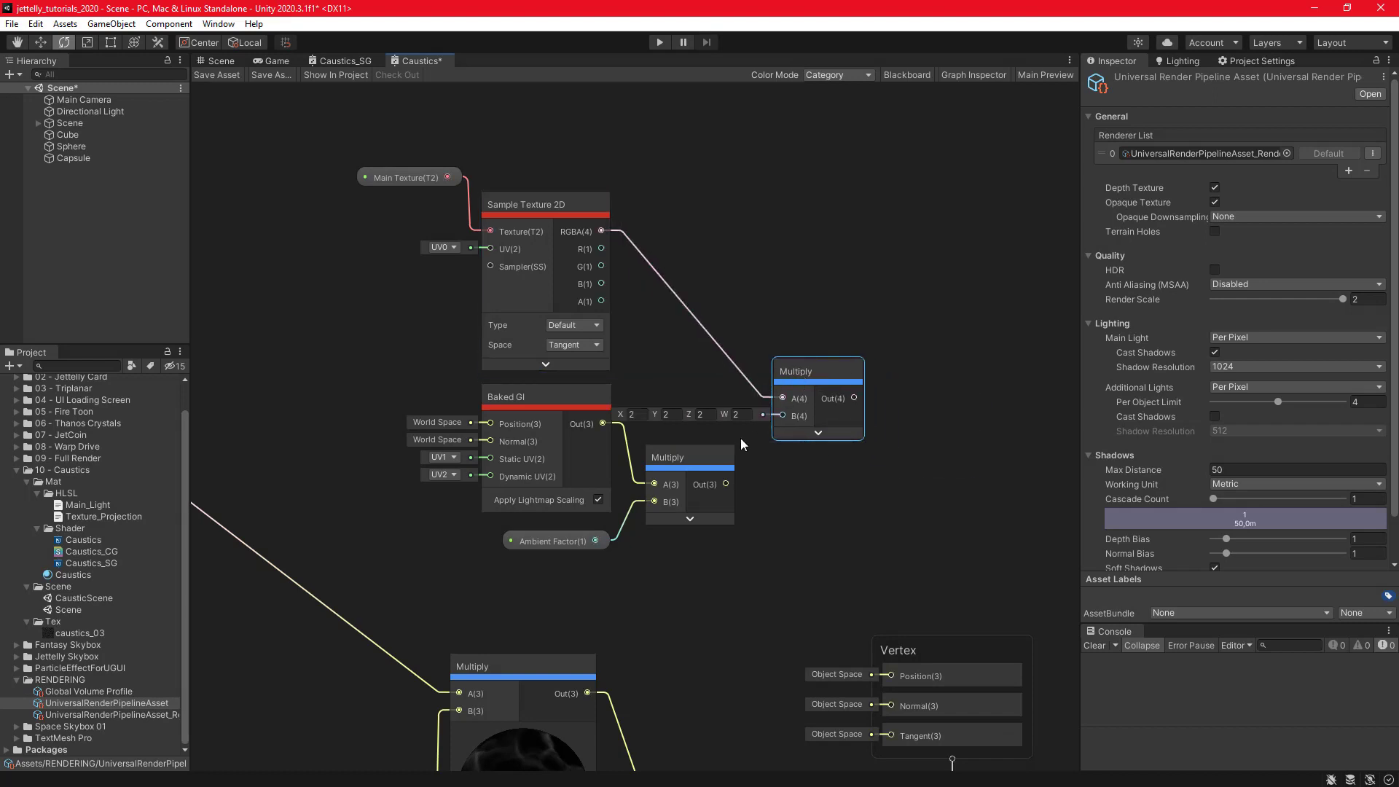
pyautogui.moveTo(824, 370); pyautogui.dragTo(799, 358)
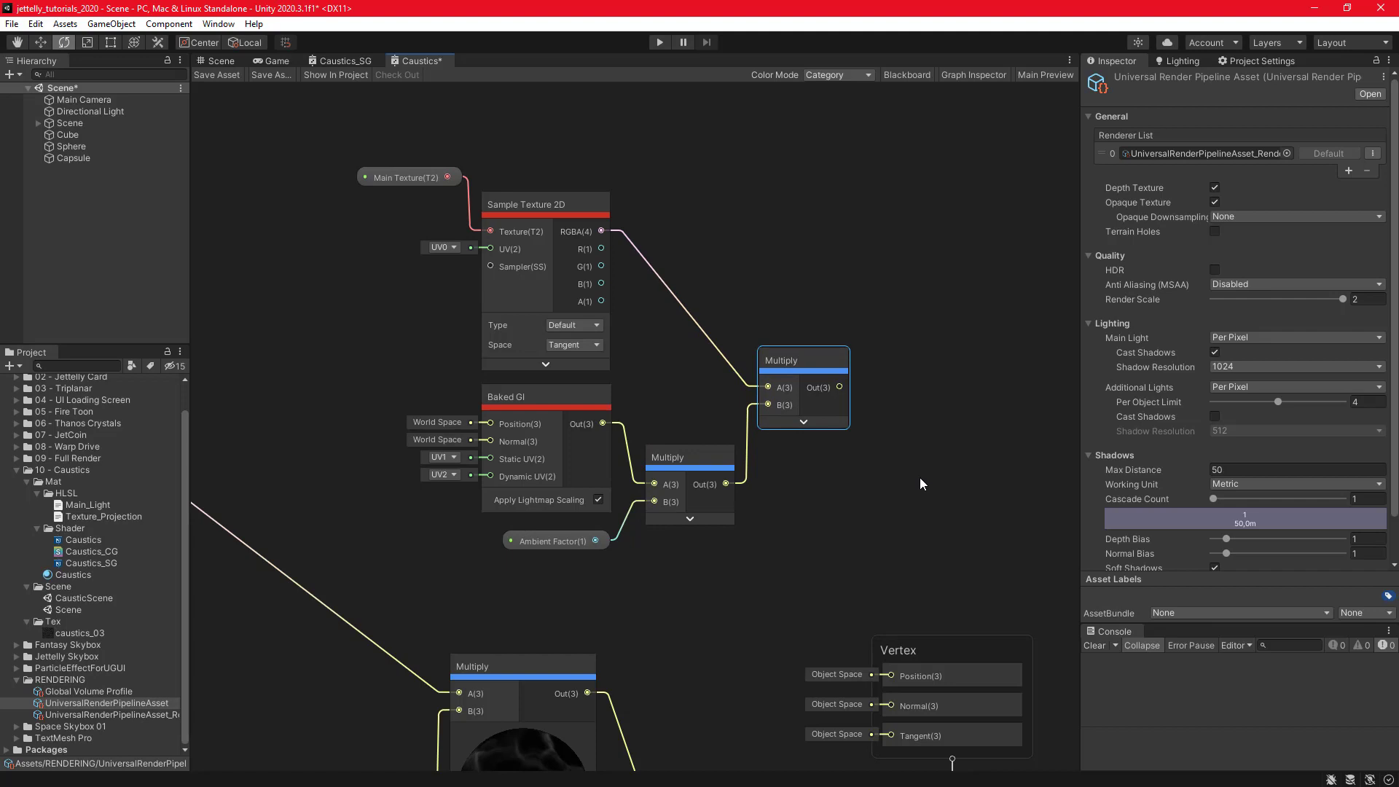
pyautogui.moveTo(919, 478); pyautogui.dragTo(742, 290, button='middle')
pyautogui.scroll(-2, 768, 430)
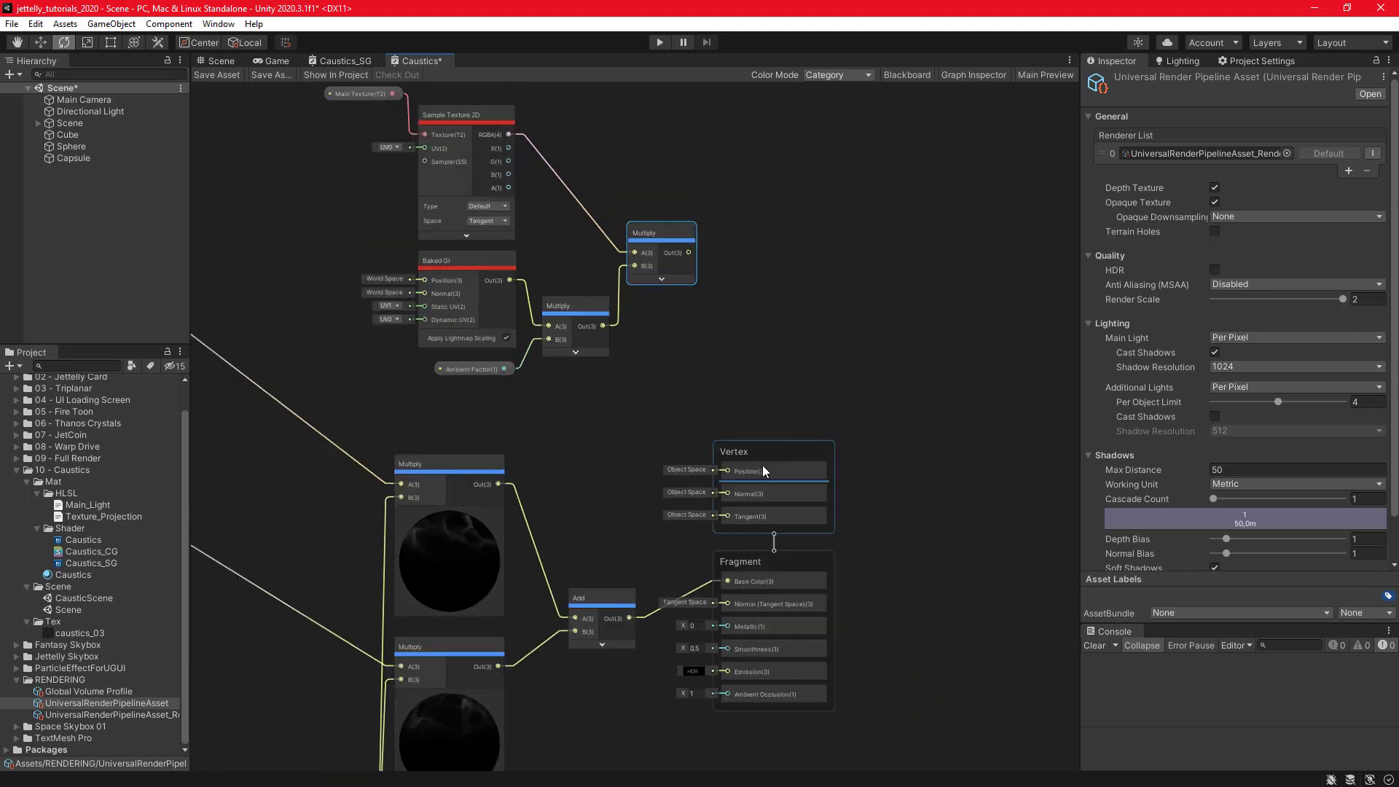
pyautogui.moveTo(752, 565); pyautogui.dragTo(881, 579)
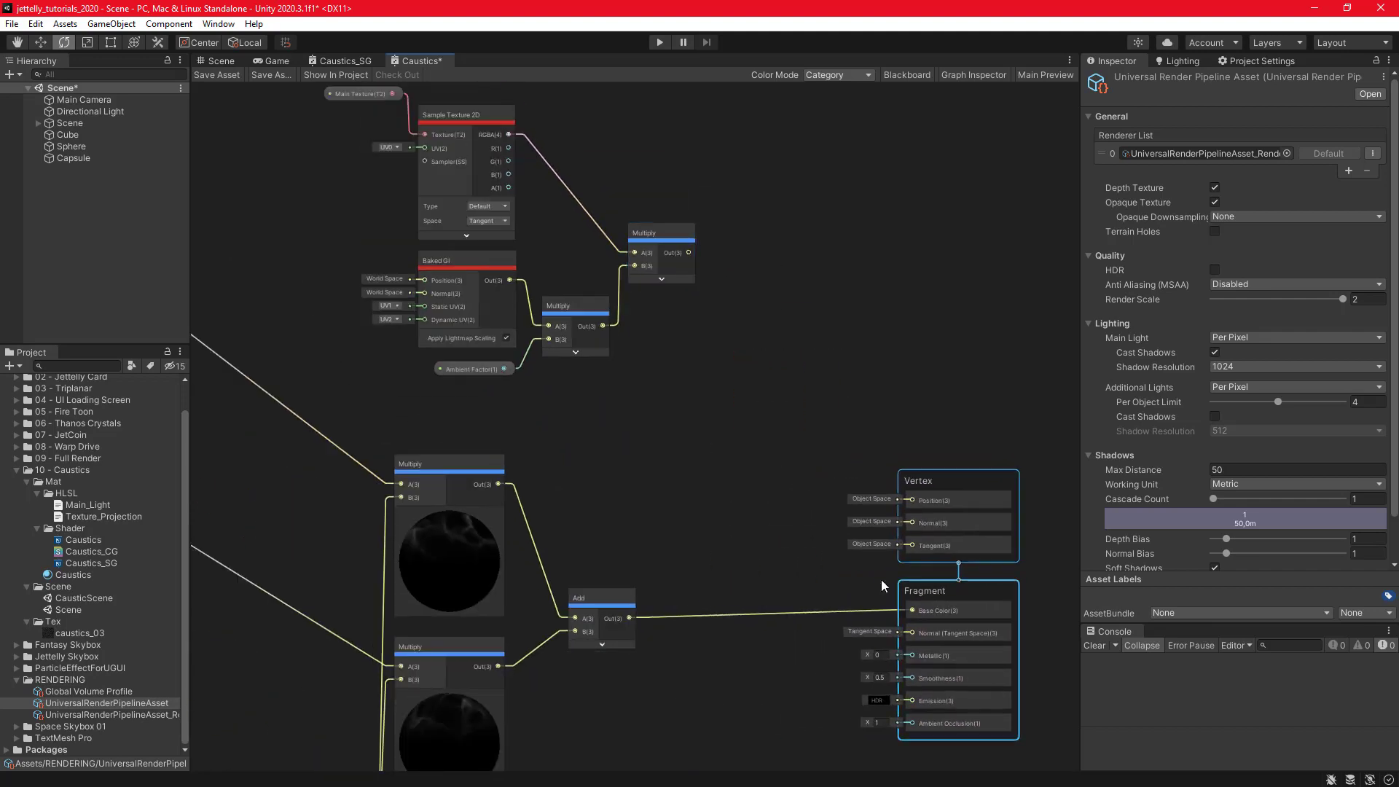
# Create an Add node, collapse its preview, and place it between the existing Add node and the Fragment block.
pyautogui.press('space')
pyautogui.write('add')
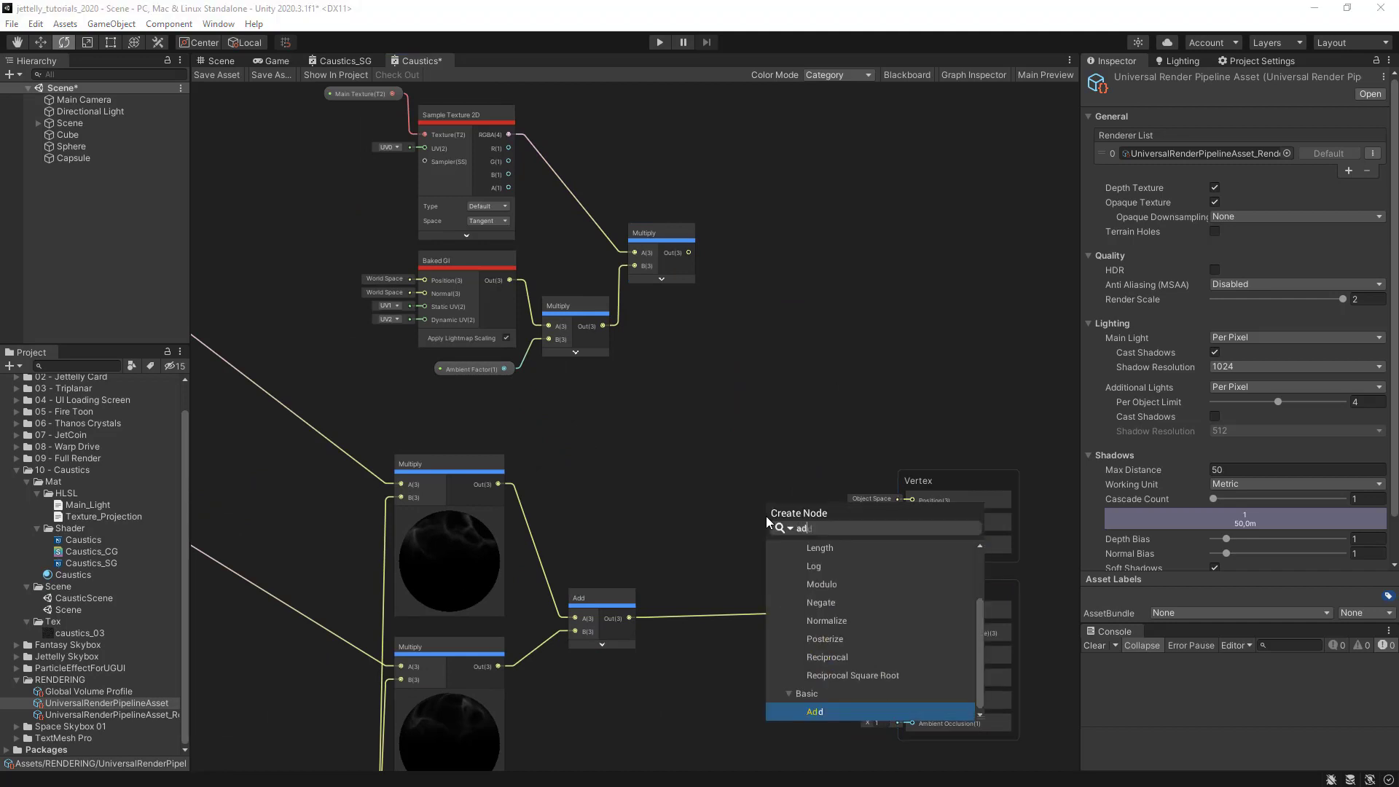
pyautogui.press('Return')
pyautogui.click(823, 592)
pyautogui.moveTo(798, 548); pyautogui.dragTo(729, 497)
# Connect the texture Multiply to the new Add's A, the caustics Add to B, and its output to Base Color.
pyautogui.moveTo(696, 564); pyautogui.dragTo(716, 529)
pyautogui.moveTo(756, 465); pyautogui.dragTo(727, 359, button='middle')
pyautogui.scroll(1, 727, 359)
pyautogui.moveTo(753, 416); pyautogui.dragTo(902, 525)
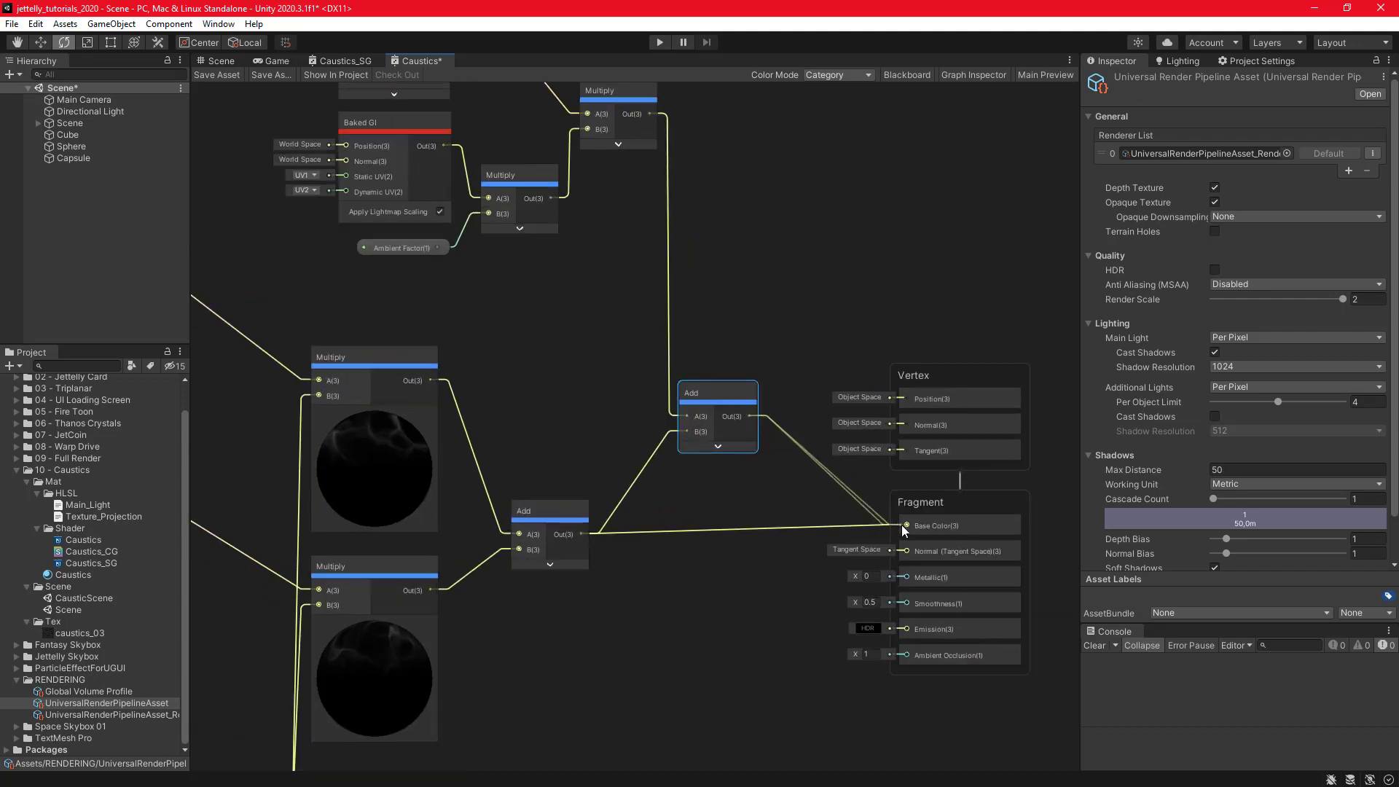
# Set the Fragment block's Smoothness to 0 and Ambient Occlusion to 4, and save the shader graph.
pyautogui.moveTo(810, 517); pyautogui.dragTo(703, 503, button='middle')
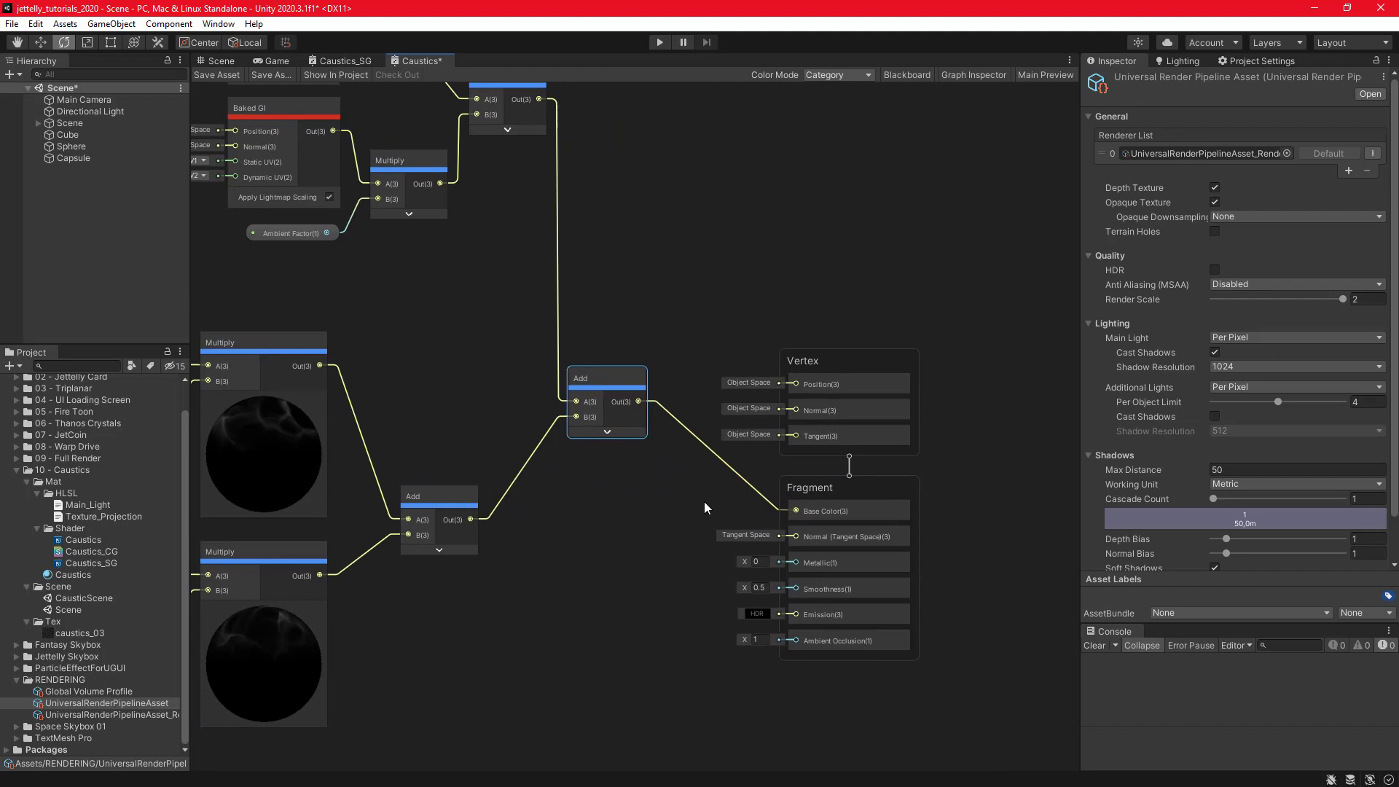
pyautogui.moveTo(674, 595); pyautogui.dragTo(651, 496, button='middle')
pyautogui.scroll(3, 710, 581)
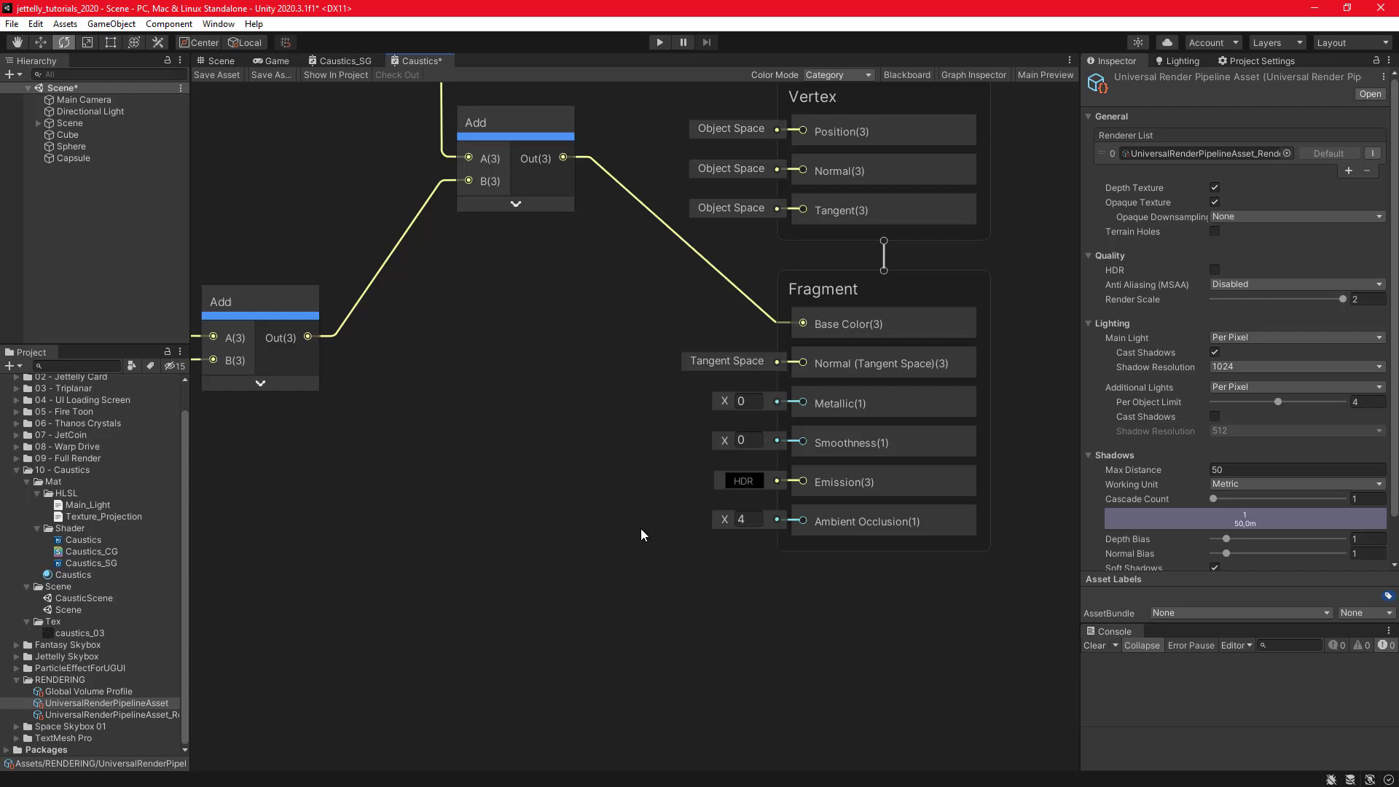
# Return to the Scene view and assign the gray Default-Checker texture as the Caustics material's Main Texture.
pyautogui.click(220, 60)
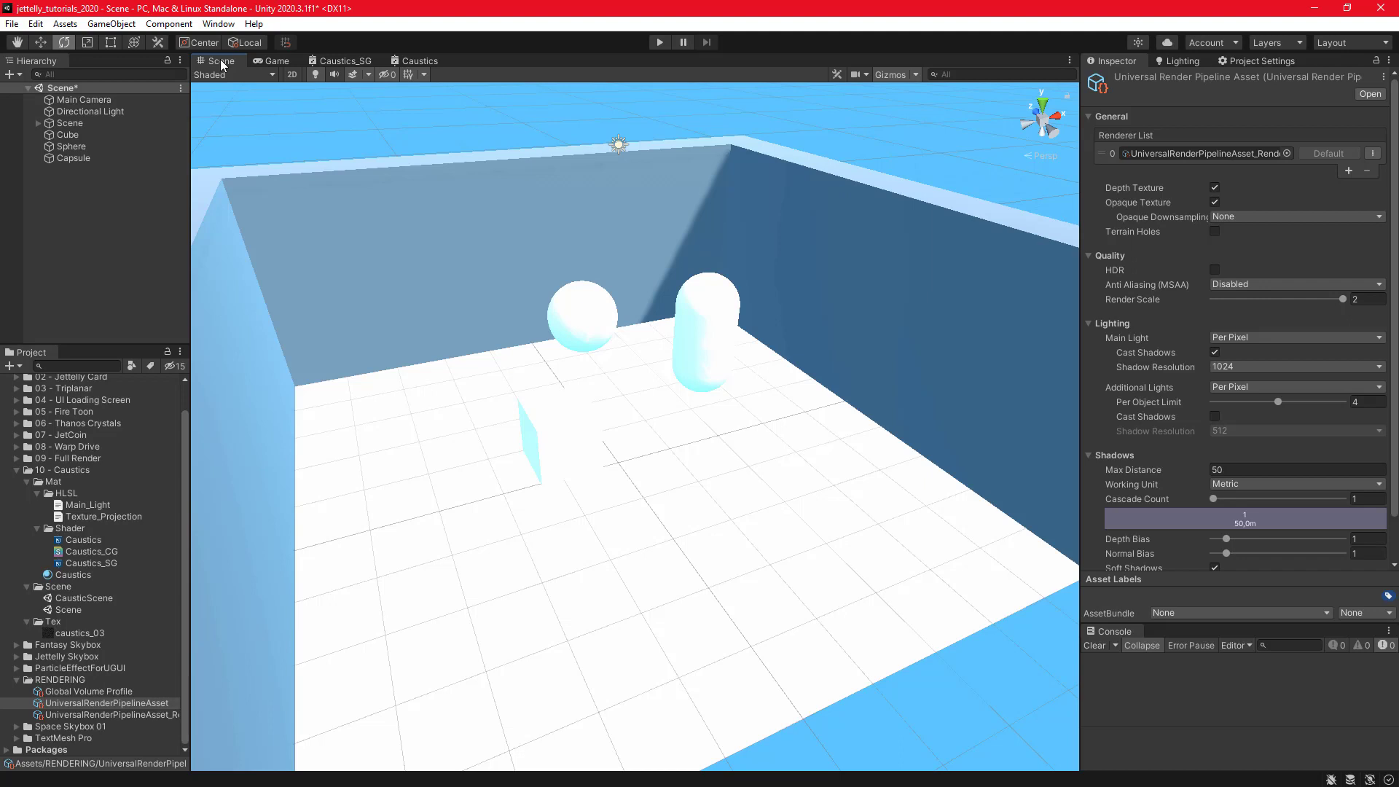
pyautogui.click(74, 576)
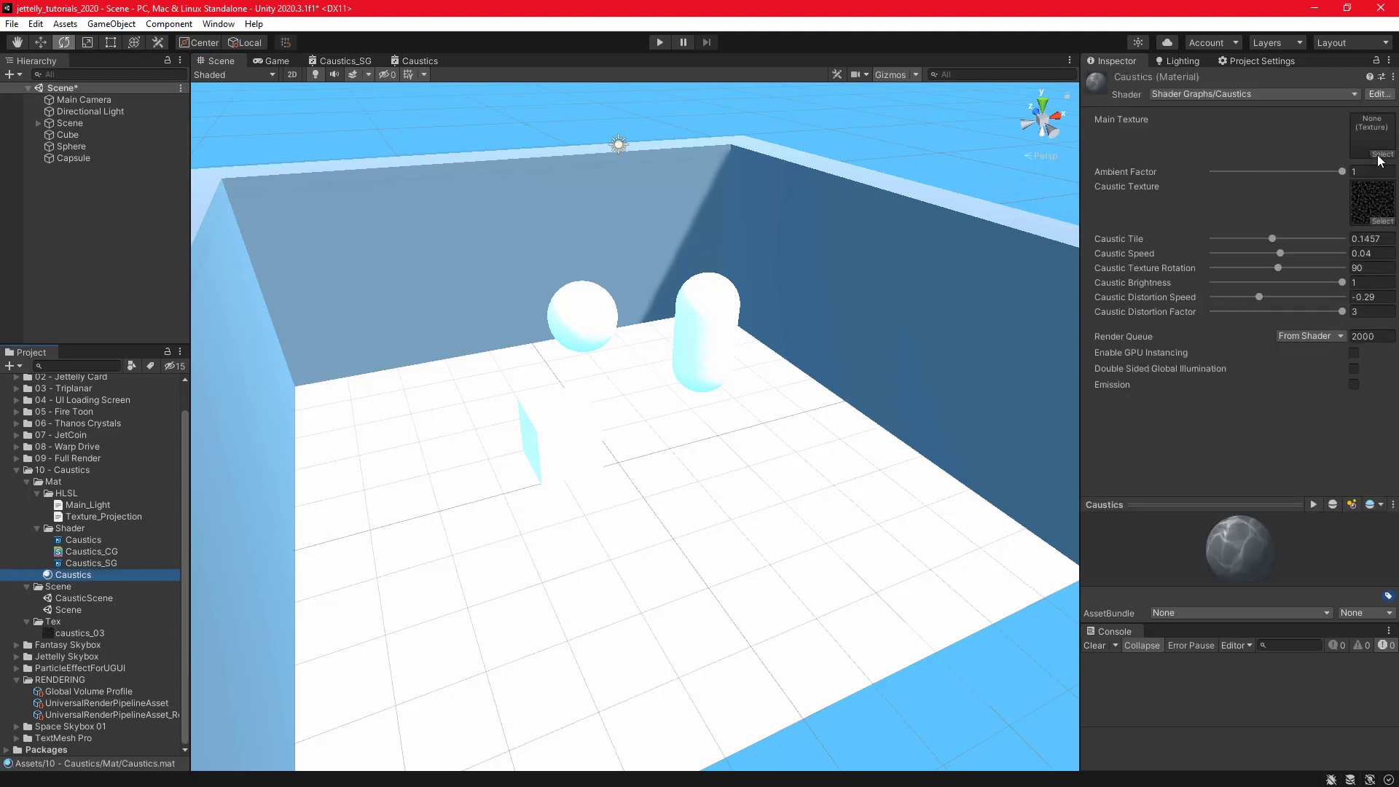
pyautogui.click(1381, 154)
pyautogui.write('def')
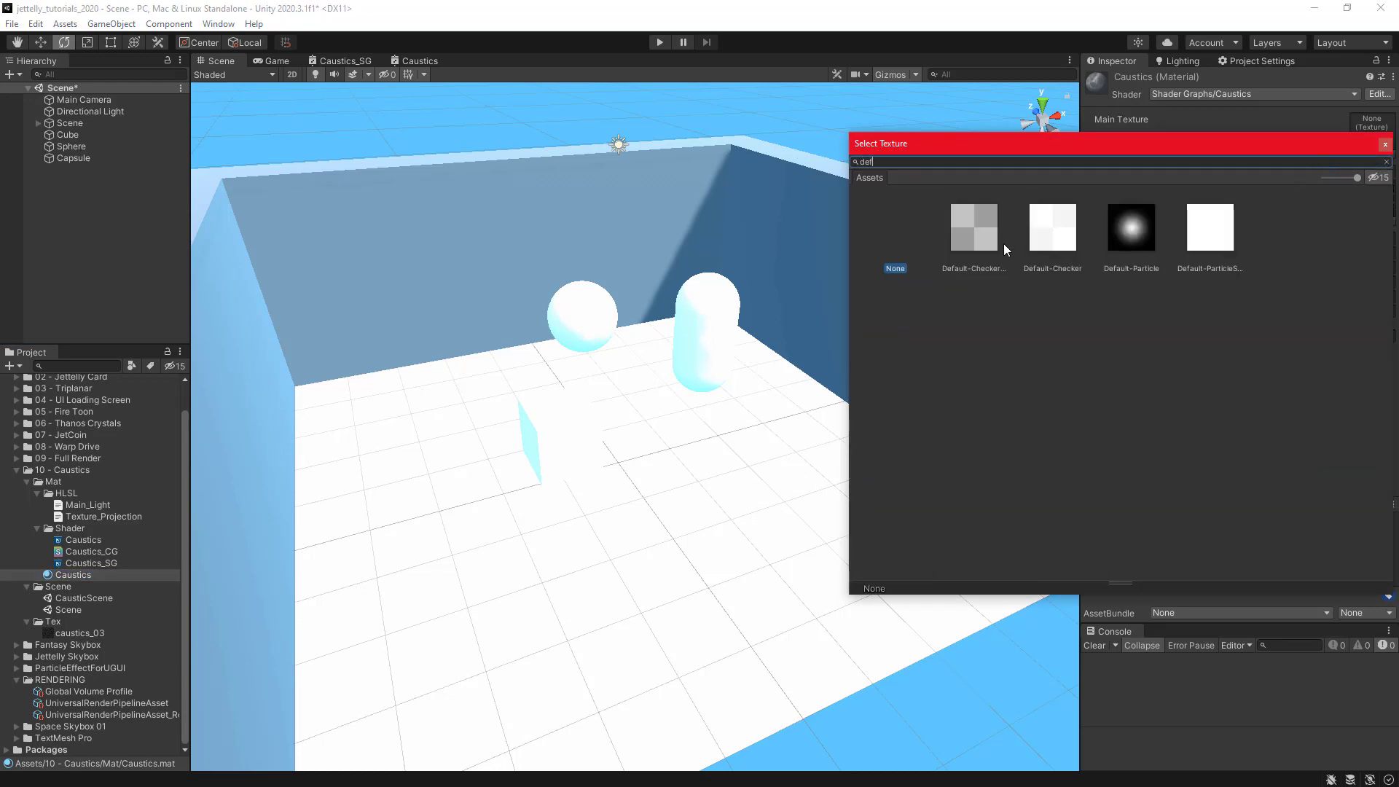
pyautogui.click(990, 236)
pyautogui.click(1384, 149)
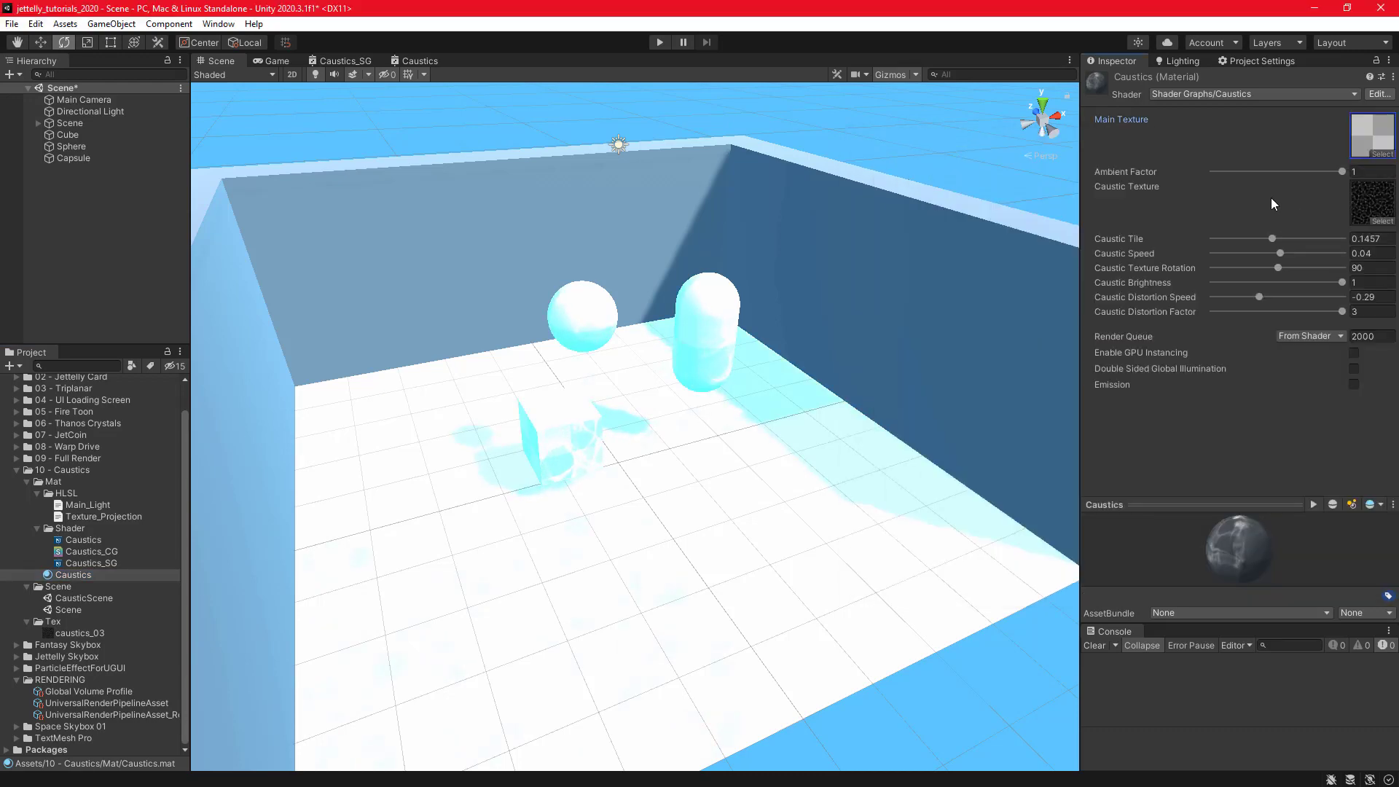
# Set the Caustics material's Ambient Factor to about 0.243 and Caustic Brightness to about 0.452.
pyautogui.moveTo(1317, 171); pyautogui.dragTo(1250, 175)
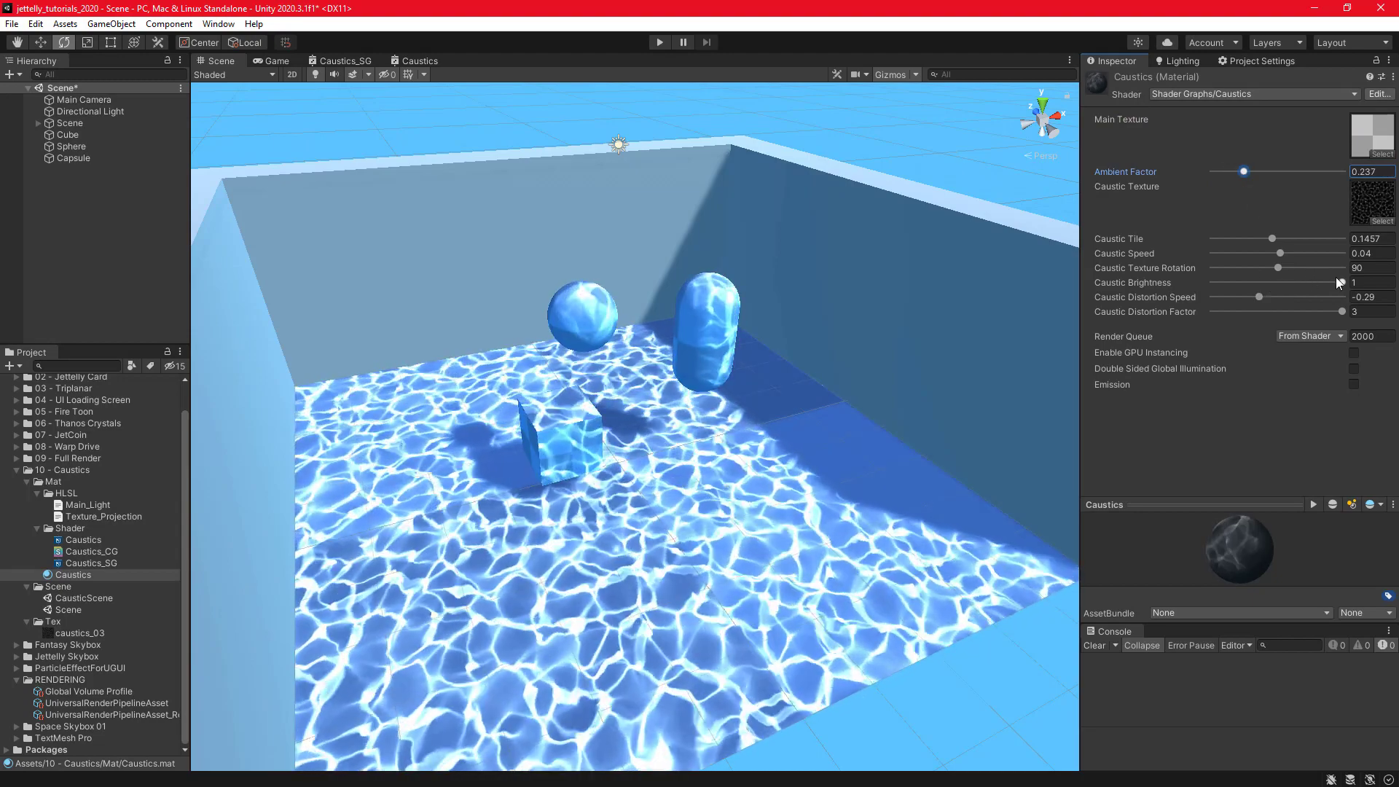
pyautogui.moveTo(1339, 281); pyautogui.dragTo(1271, 282)
pyautogui.keyDown('alt'); pyautogui.moveTo(888, 460); pyautogui.dragTo(714, 524); pyautogui.keyUp('alt')
pyautogui.moveTo(1244, 171)
pyautogui.mouseDown()
pyautogui.moveTo(1276, 180)
pyautogui.moveTo(1213, 181)
pyautogui.moveTo(1256, 186)
pyautogui.moveTo(1244, 188)
pyautogui.mouseUp()
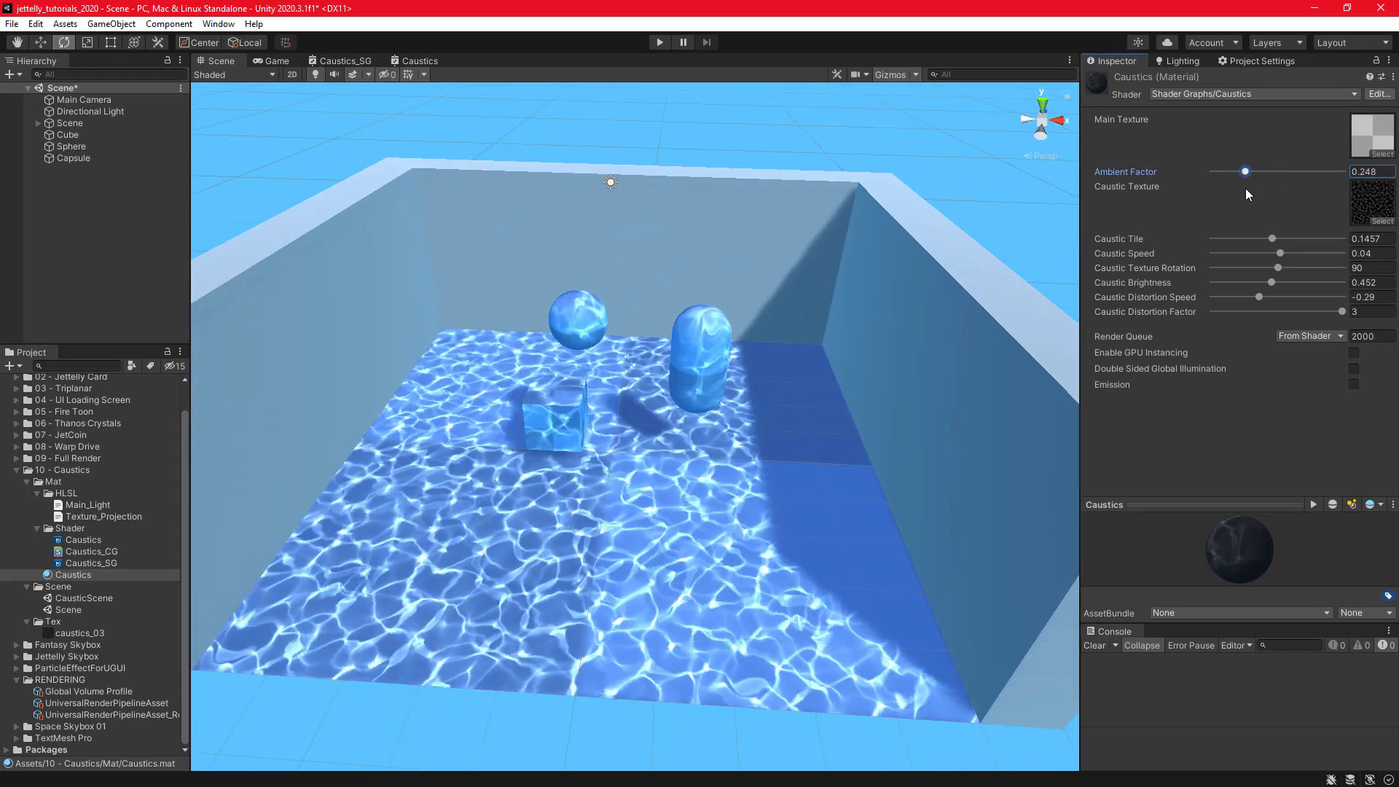
pyautogui.keyDown('alt'); pyautogui.moveTo(787, 379); pyautogui.dragTo(715, 464); pyautogui.keyUp('alt')
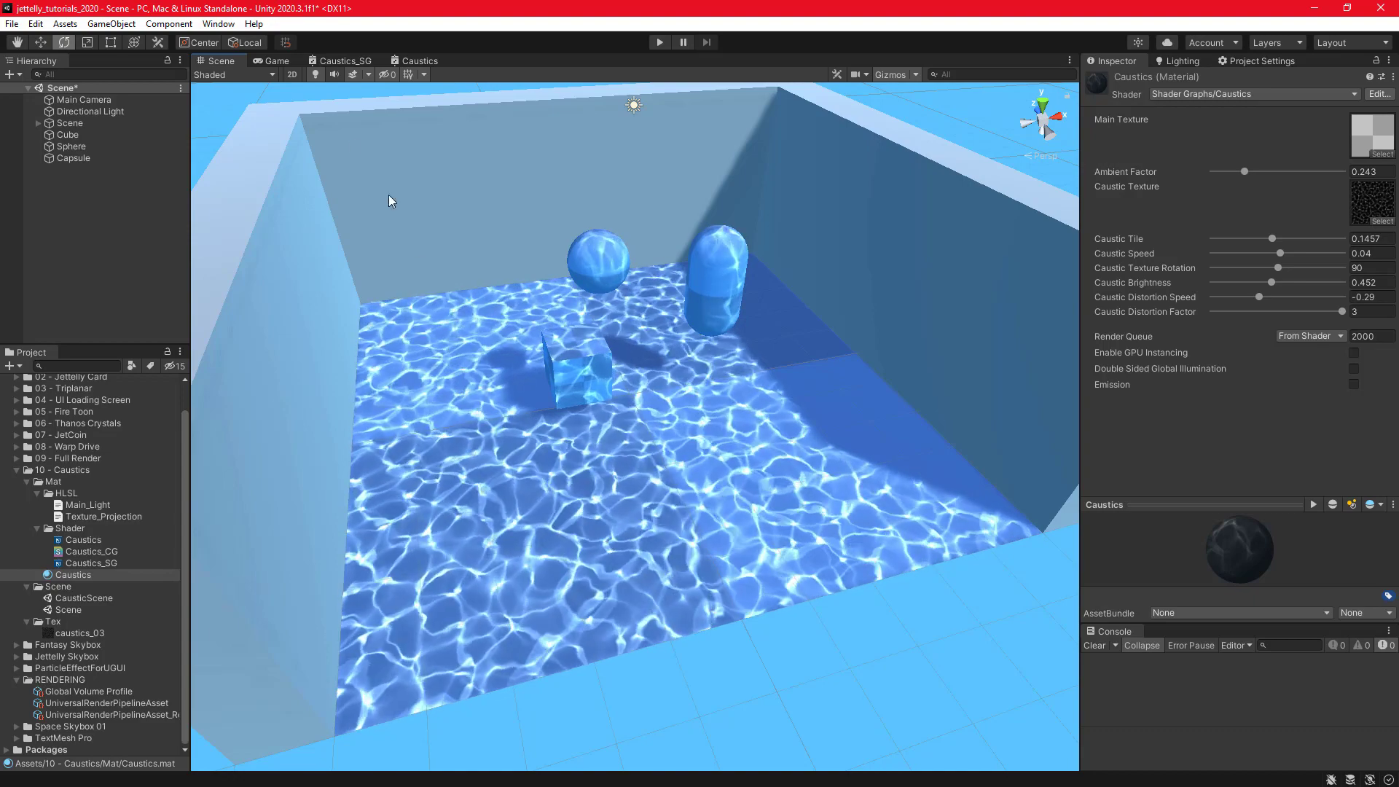
# Open the Environment lighting settings, try varying the Environment Lighting Intensity Multiplier, and reset it to 1.
pyautogui.click(219, 24)
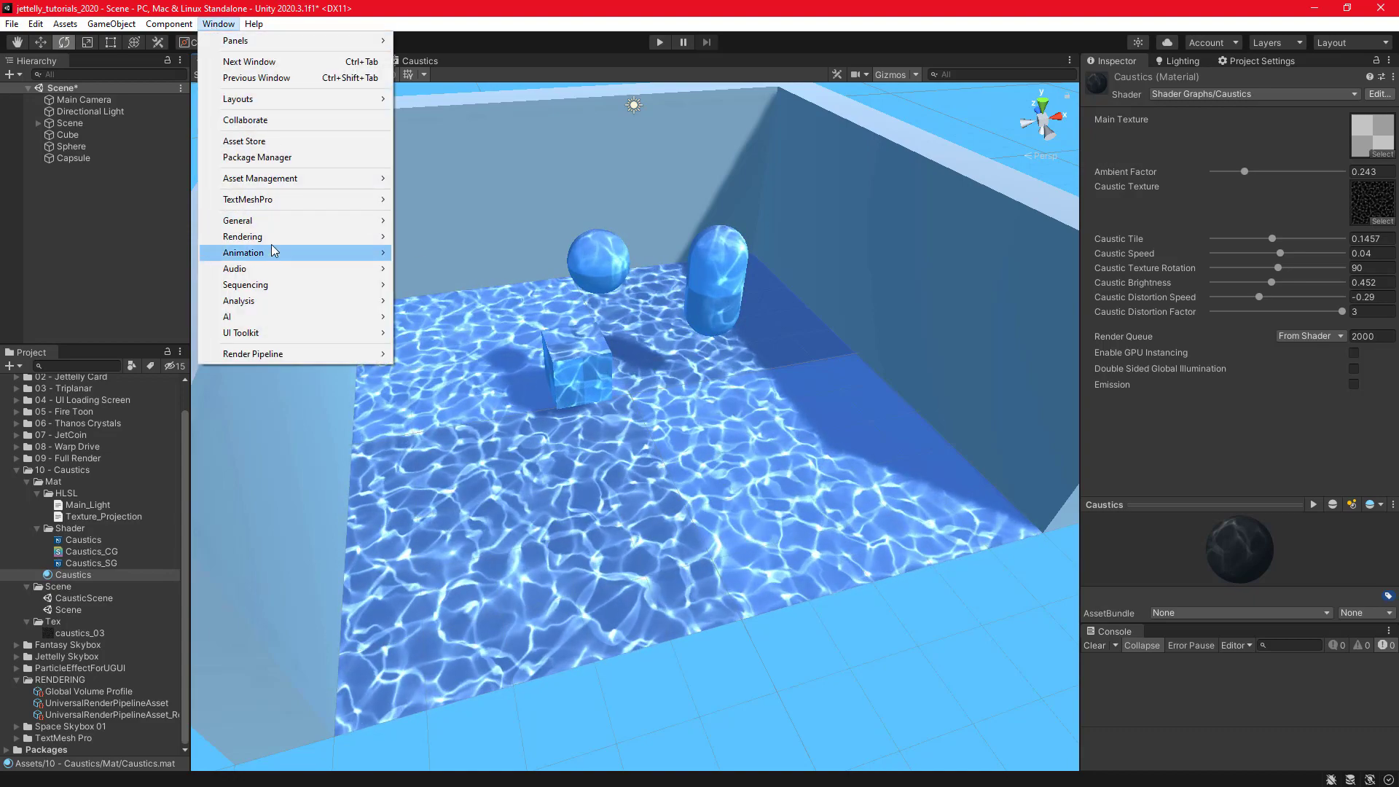
pyautogui.moveTo(272, 237)
pyautogui.click(429, 237)
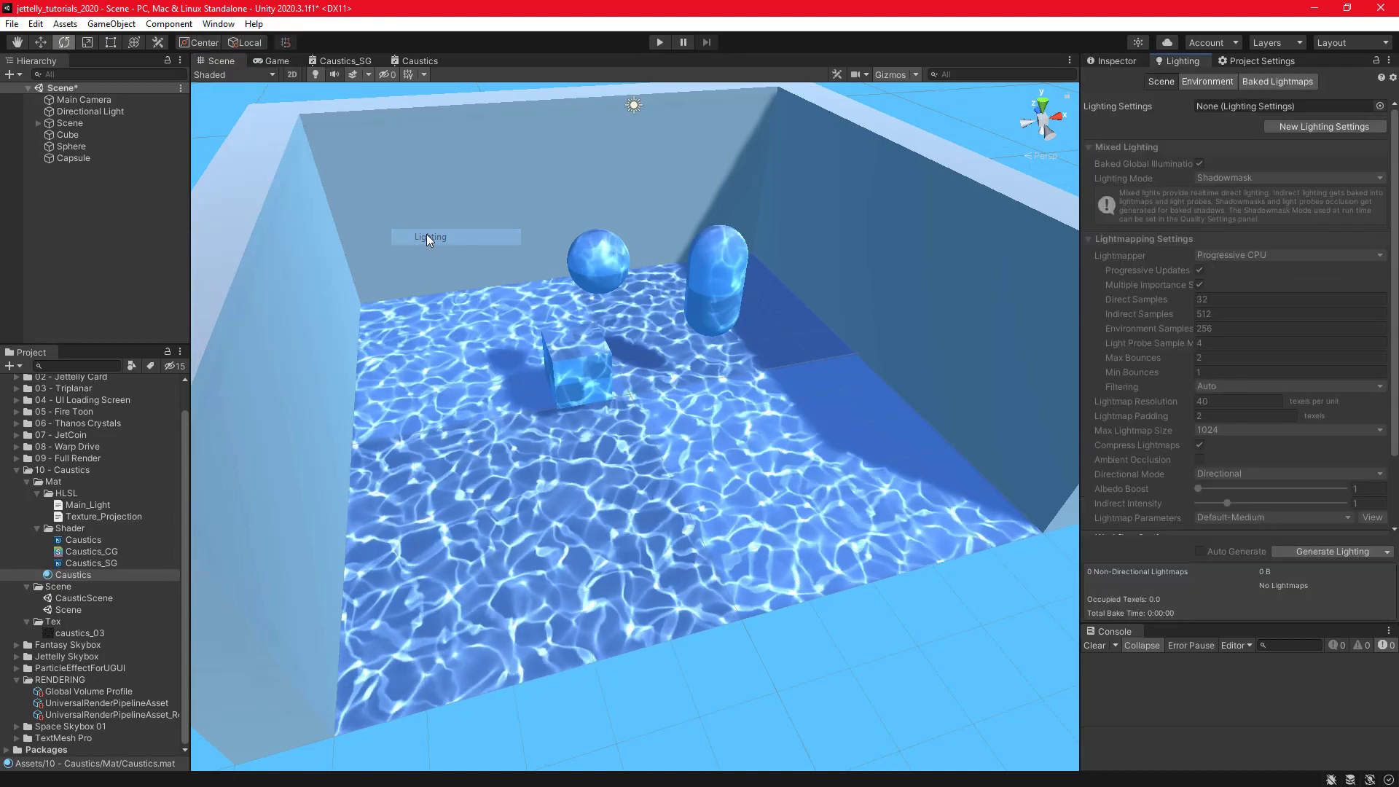
pyautogui.click(1205, 82)
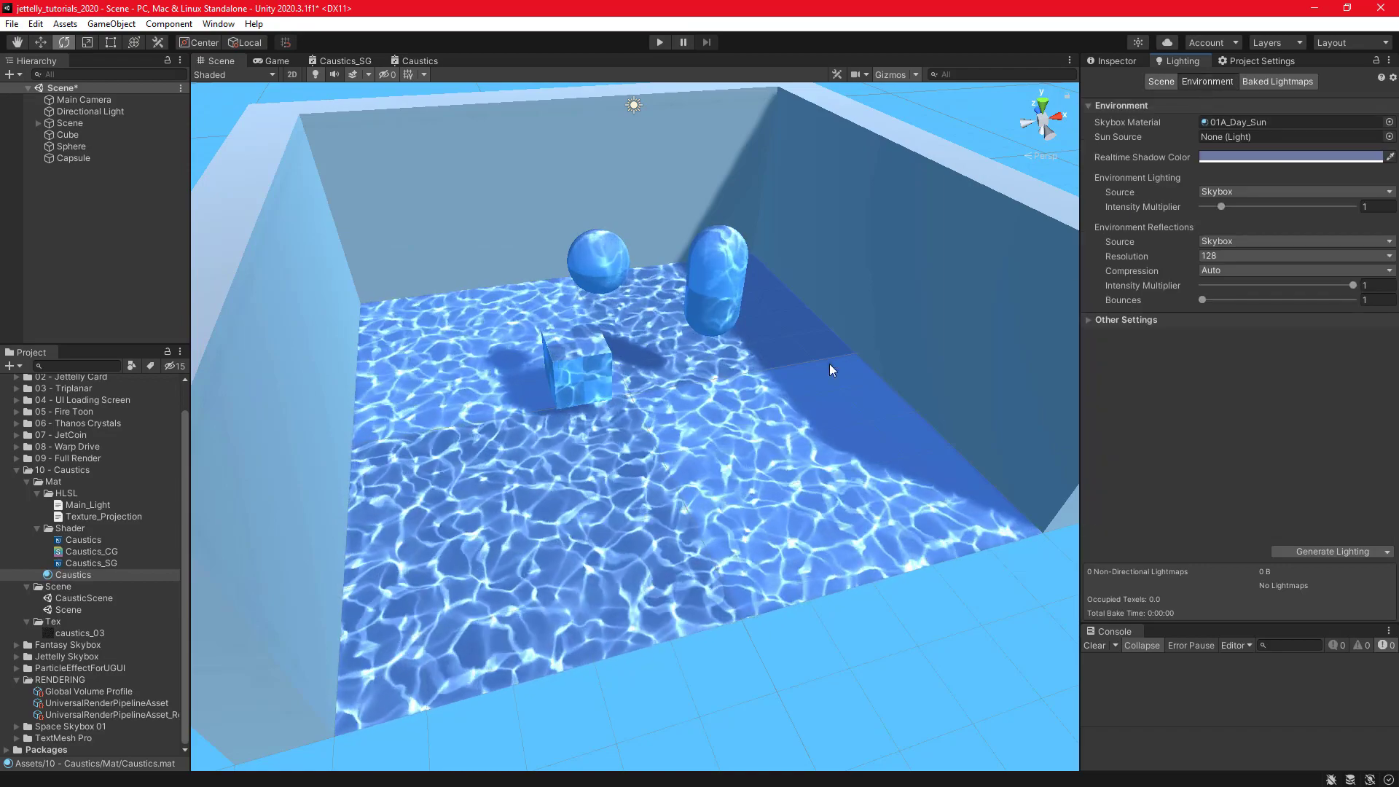
pyautogui.keyDown('alt'); pyautogui.moveTo(831, 368); pyautogui.dragTo(750, 338); pyautogui.keyUp('alt')
pyautogui.moveTo(1222, 207)
pyautogui.mouseDown()
pyautogui.moveTo(1247, 210)
pyautogui.moveTo(1219, 208)
pyautogui.mouseUp()
pyautogui.click(1379, 205)
pyautogui.write('1')
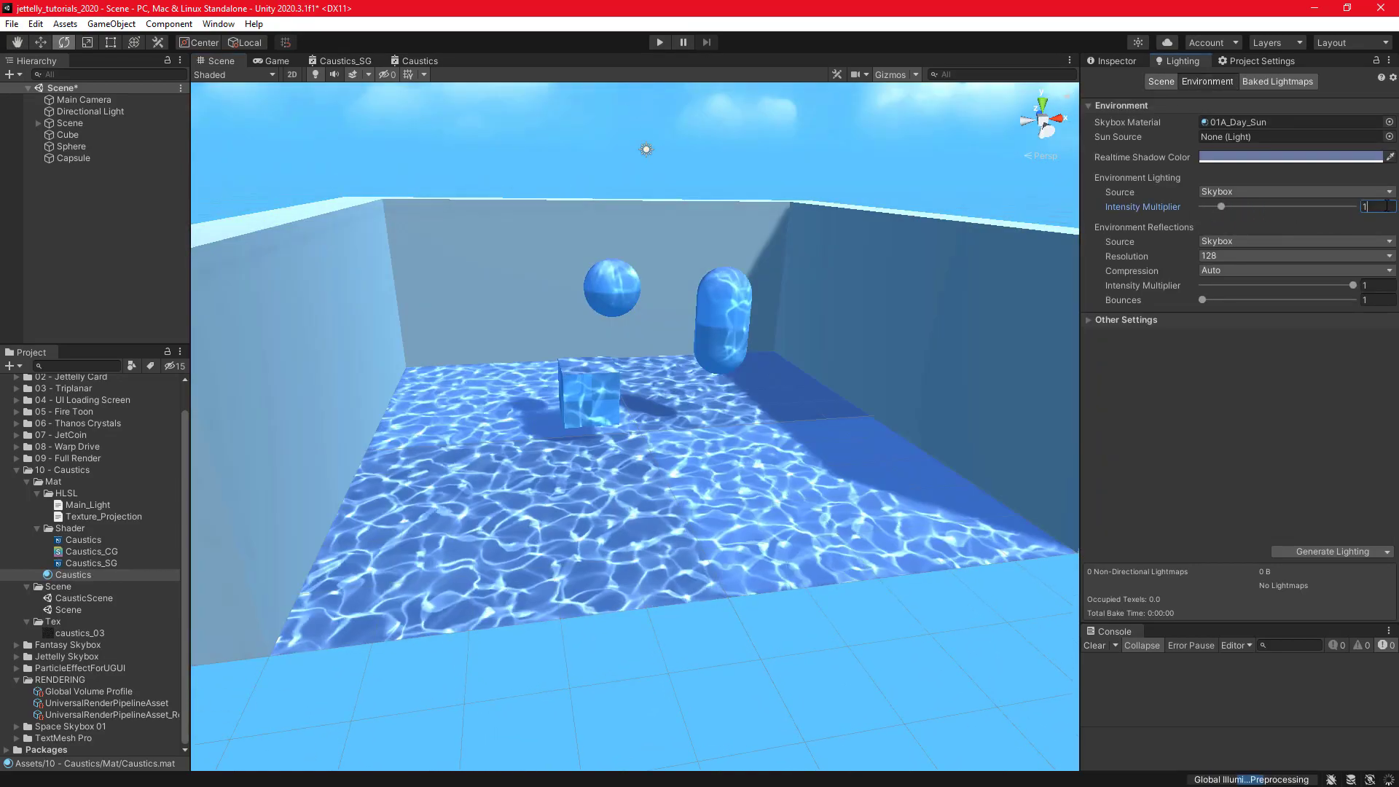
# Rotate the Directional Light with Global handle orientation to about X 42.9, Y -177.1, Z -116.1.
pyautogui.keyDown('alt'); pyautogui.moveTo(674, 371); pyautogui.dragTo(665, 415); pyautogui.keyUp('alt')
pyautogui.click(117, 112)
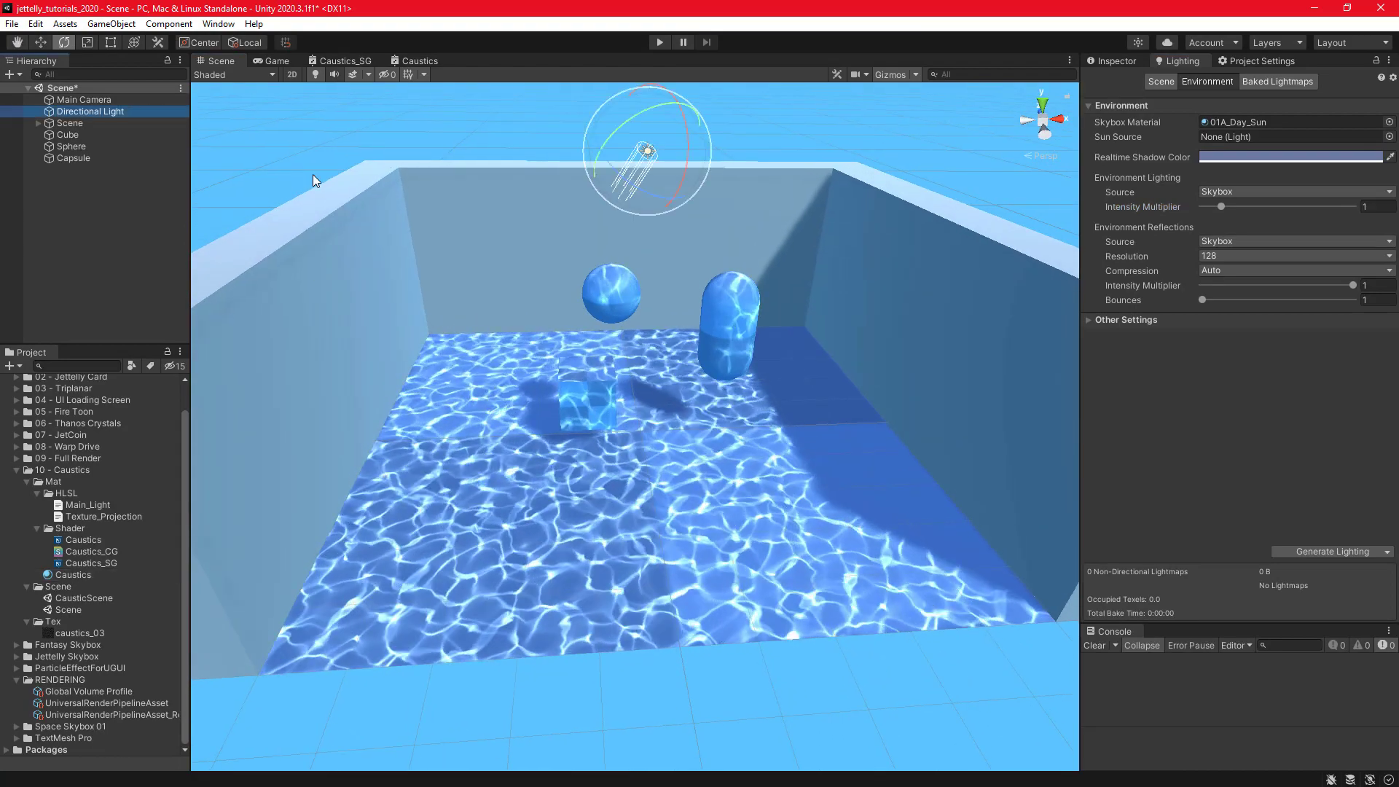
pyautogui.moveTo(704, 243); pyautogui.dragTo(697, 362, button='middle')
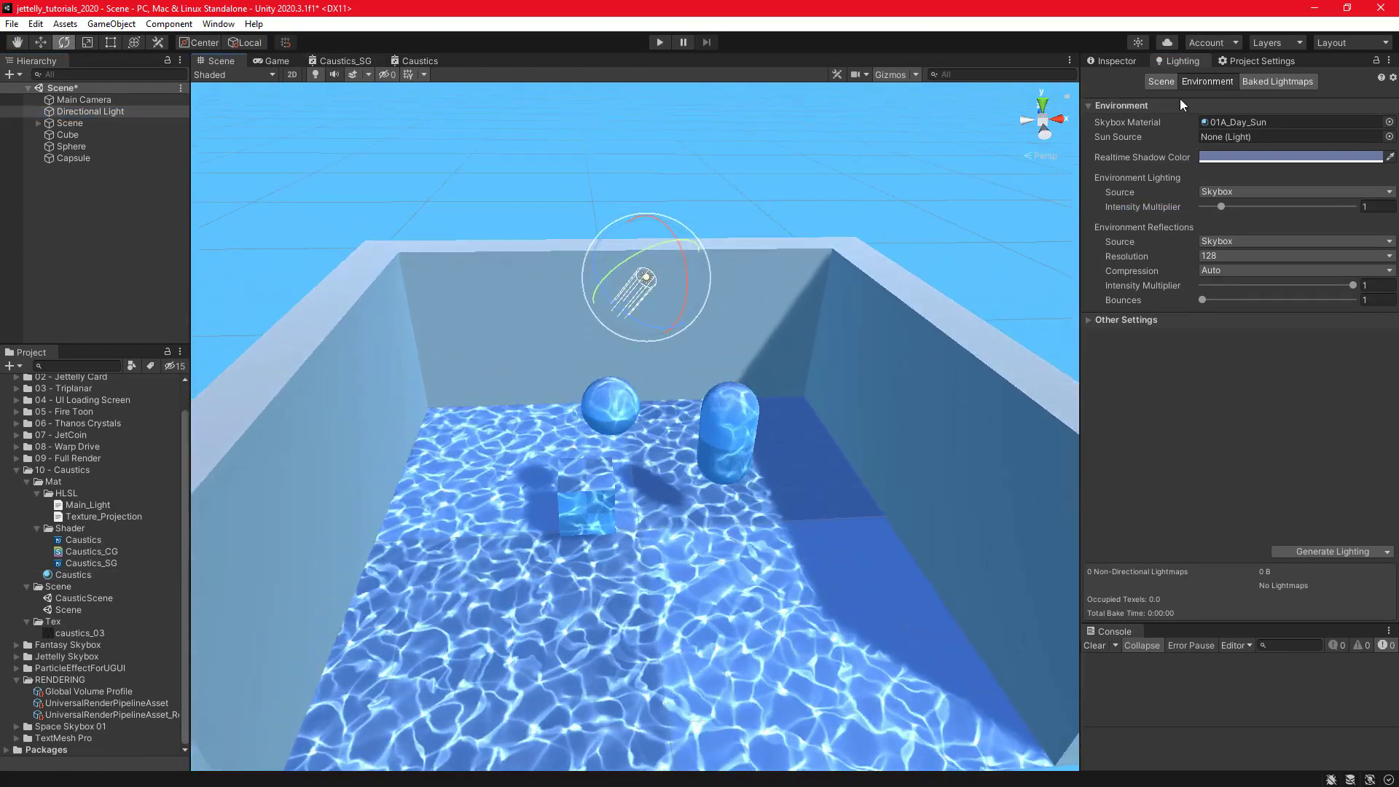
pyautogui.click(1111, 60)
pyautogui.click(255, 42)
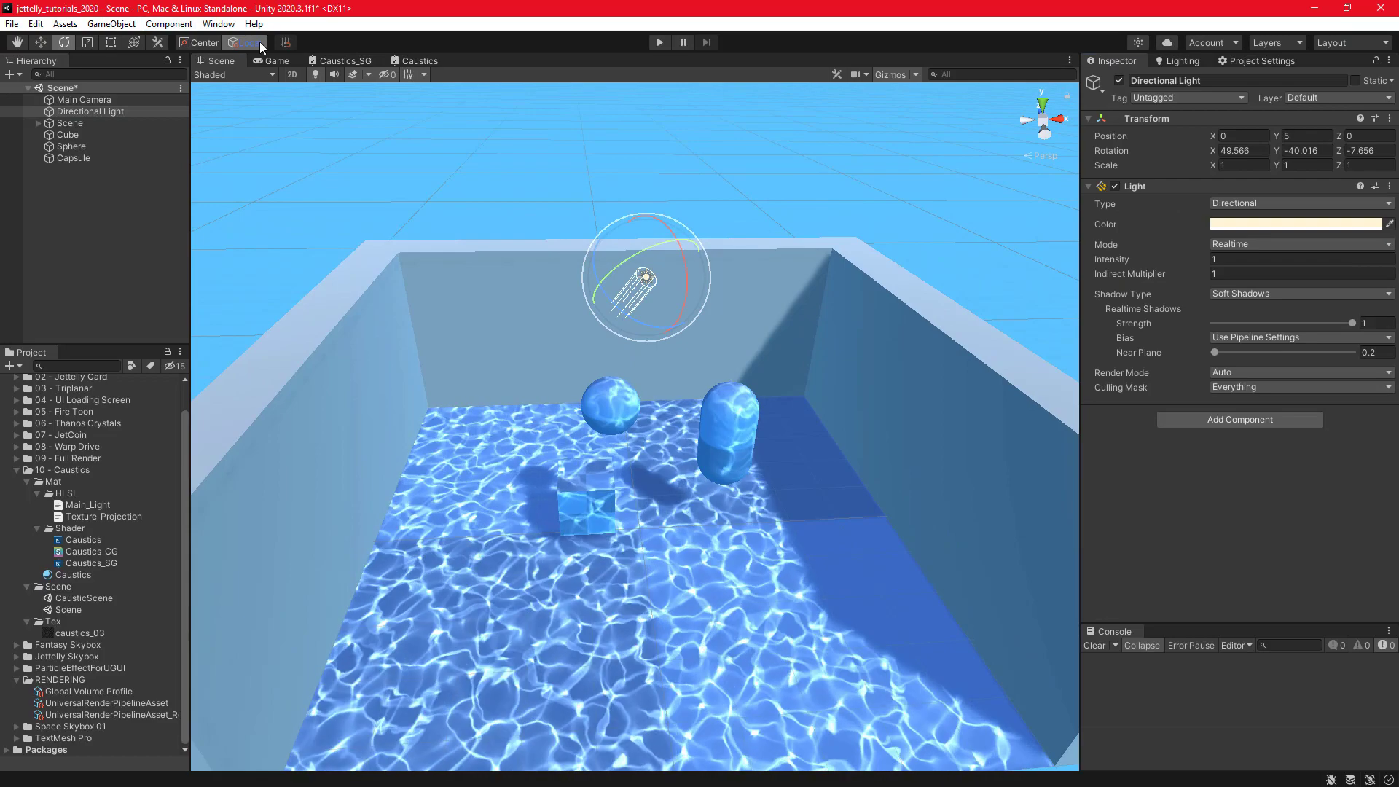
pyautogui.moveTo(662, 252); pyautogui.dragTo(561, 310)
pyautogui.keyDown('alt'); pyautogui.moveTo(597, 363); pyautogui.dragTo(624, 321); pyautogui.keyUp('alt')
pyautogui.moveTo(675, 400); pyautogui.dragTo(681, 391, button='middle')
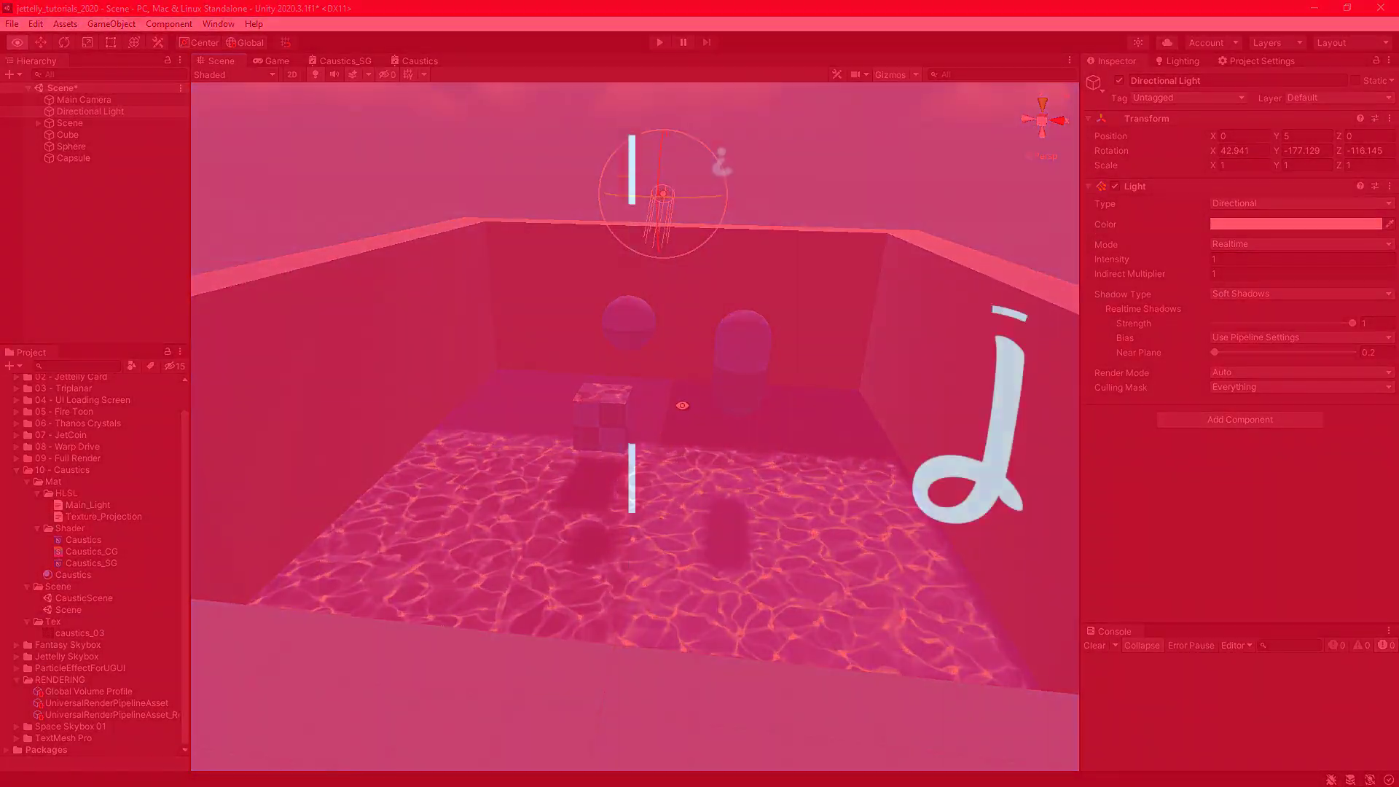